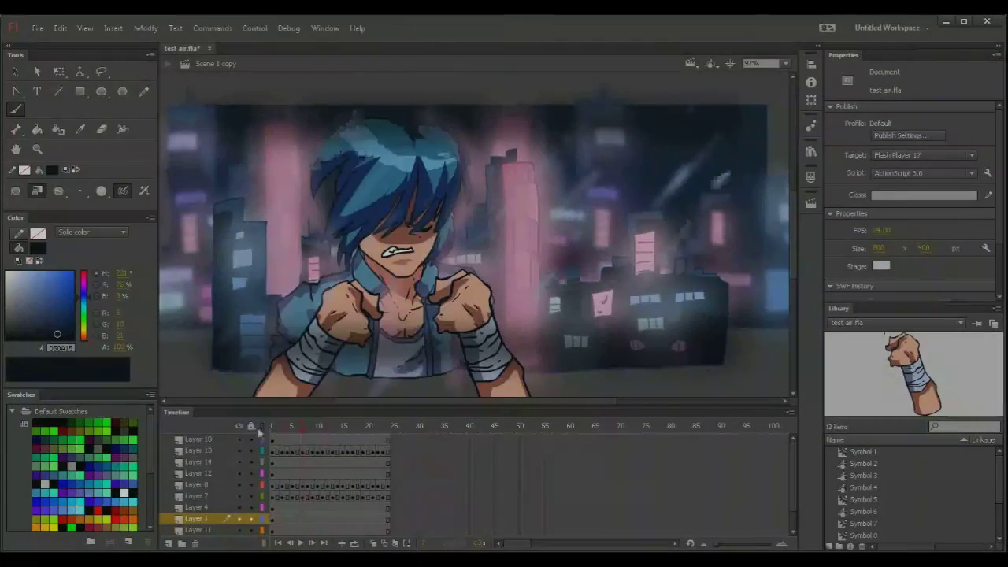
Scrub the timeline of Scene 1 copy and play it as a test movie to review the animation loop
drag(317, 431, 244, 430)
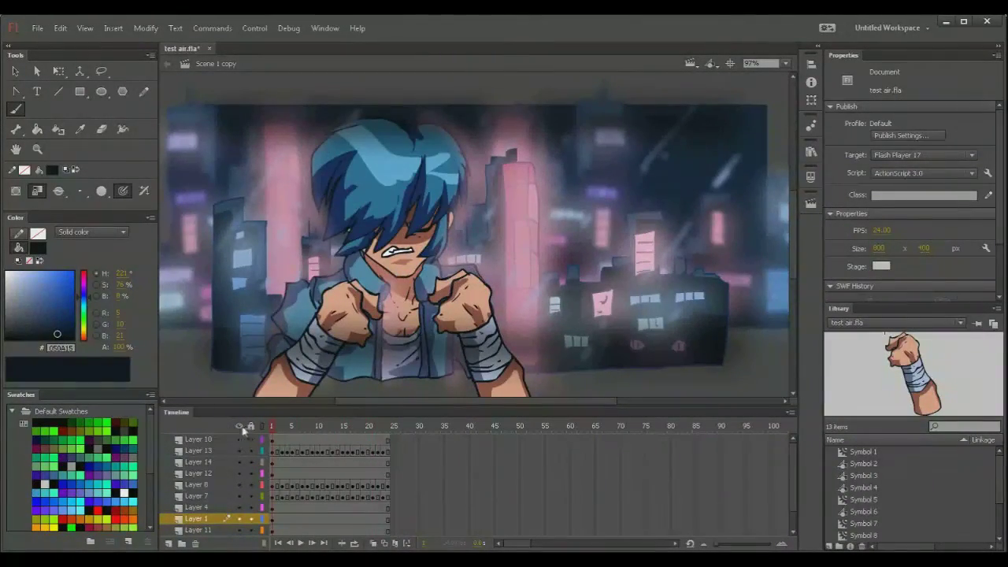
key(ctrl+Return)
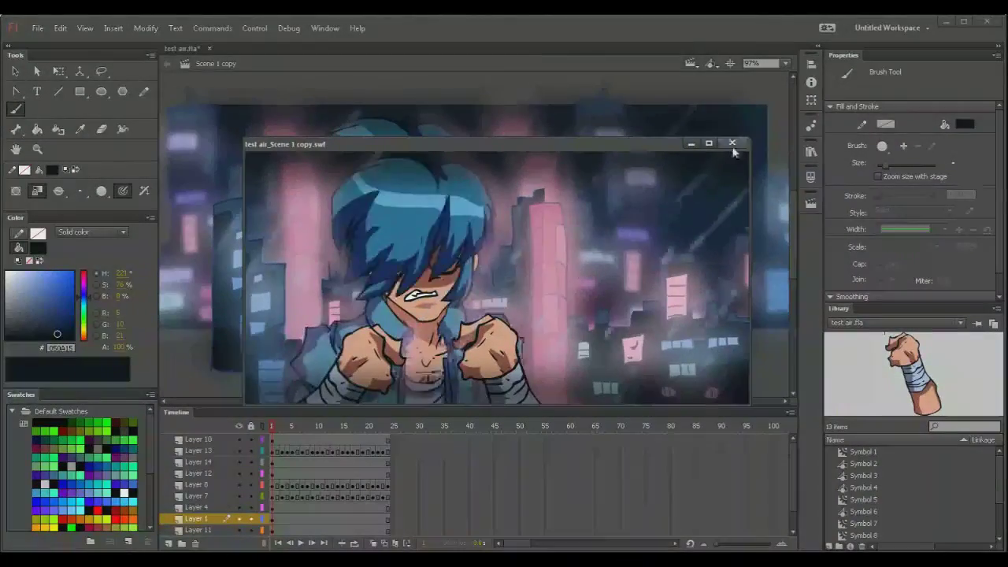
key(ctrl+w)
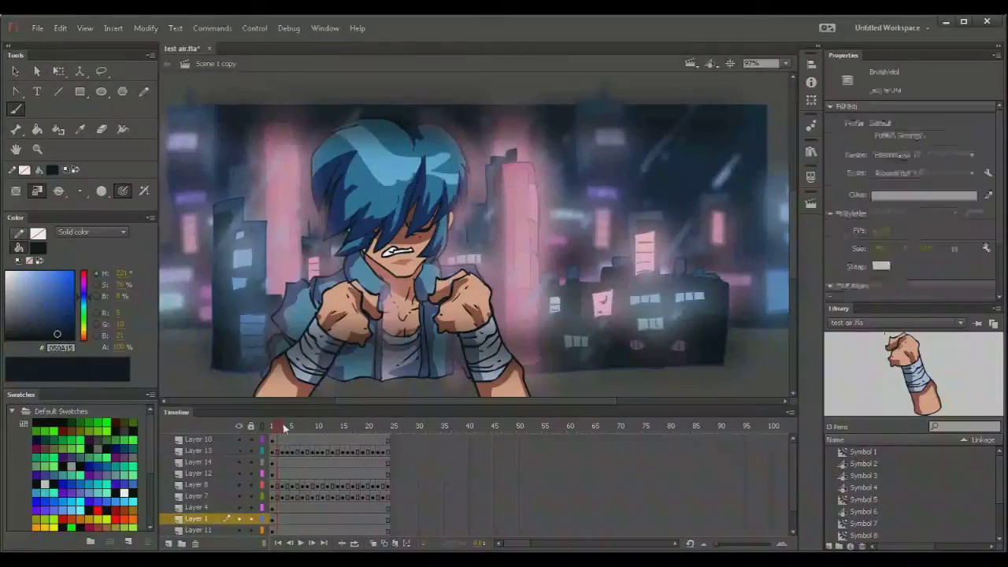
drag(335, 434, 273, 427)
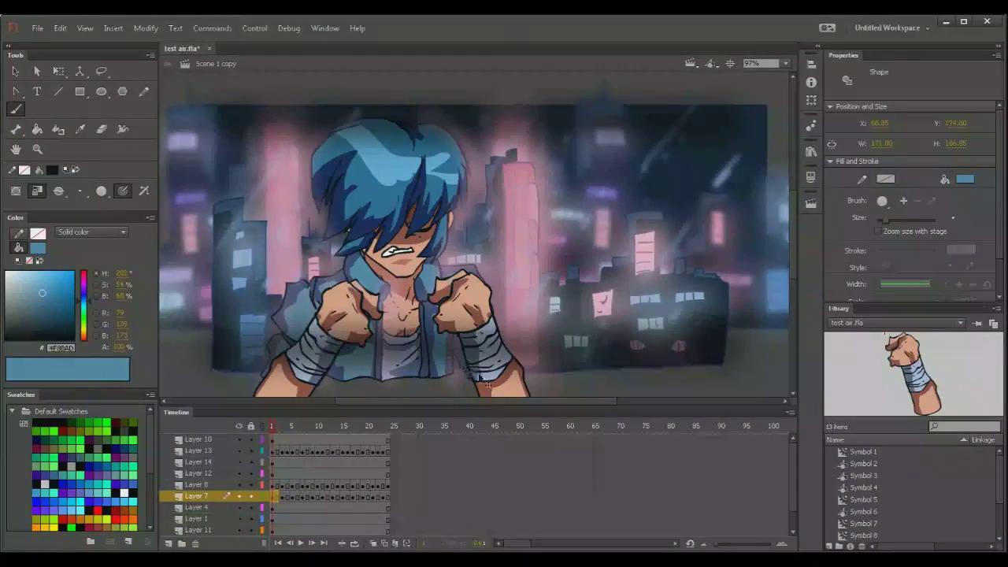
Examine the character's clothing artwork on Layer 7 at frame 1 by selecting its shapes
click(400, 313)
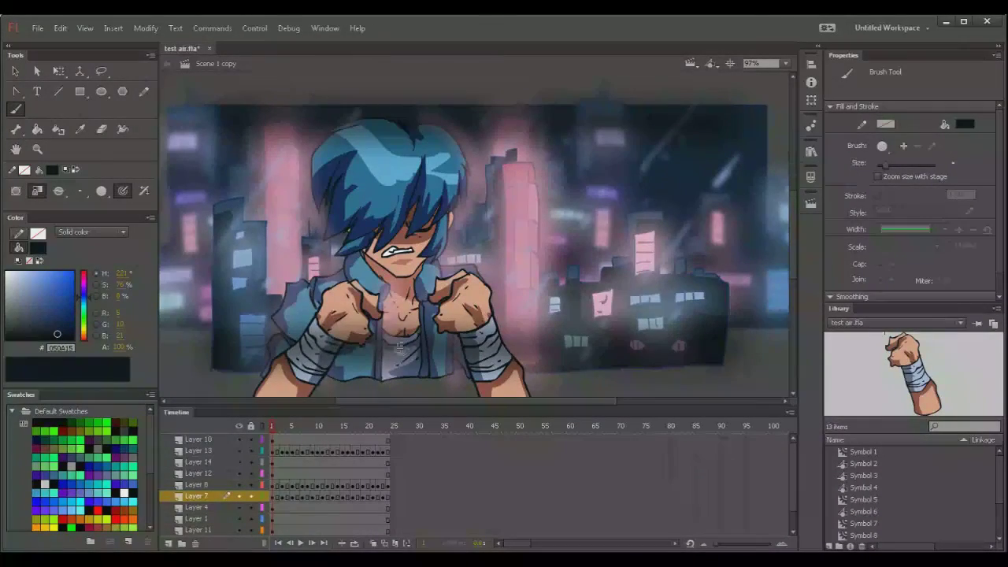
click(274, 498)
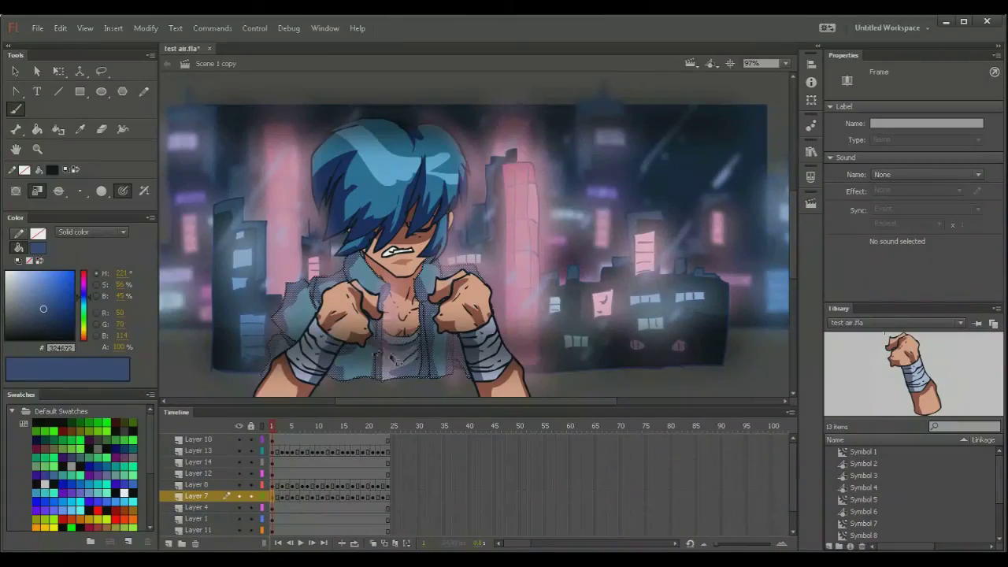
key(space)
drag(419, 383, 428, 414)
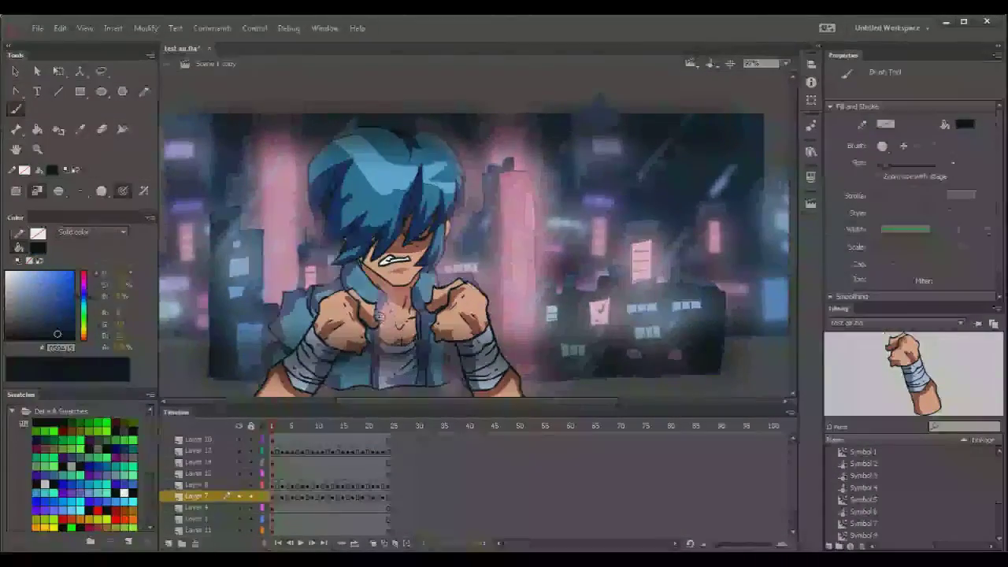
click(577, 388)
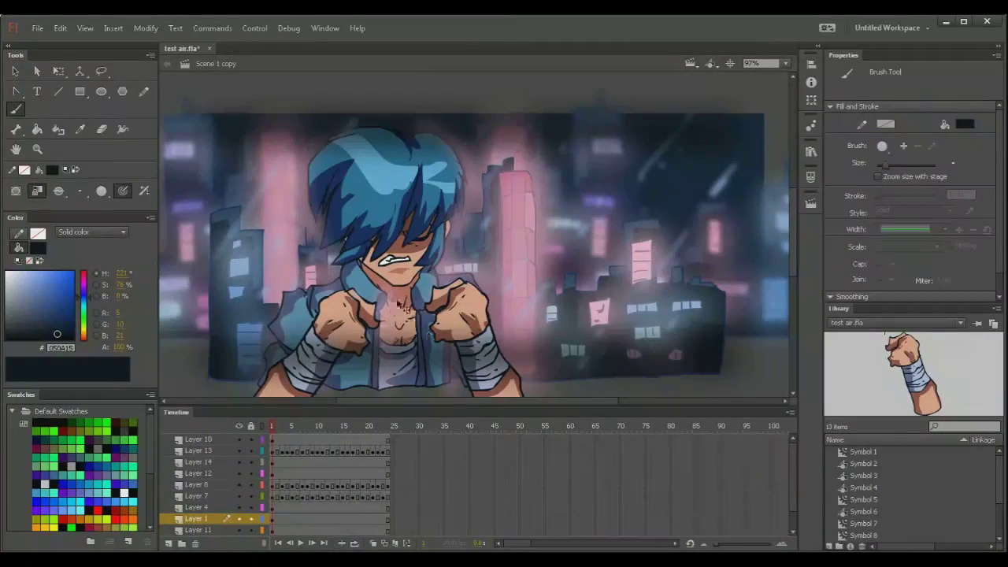
Open Symbol 2 in place to inspect the body artwork on frame 2, and return to the scene
double_click(496, 329)
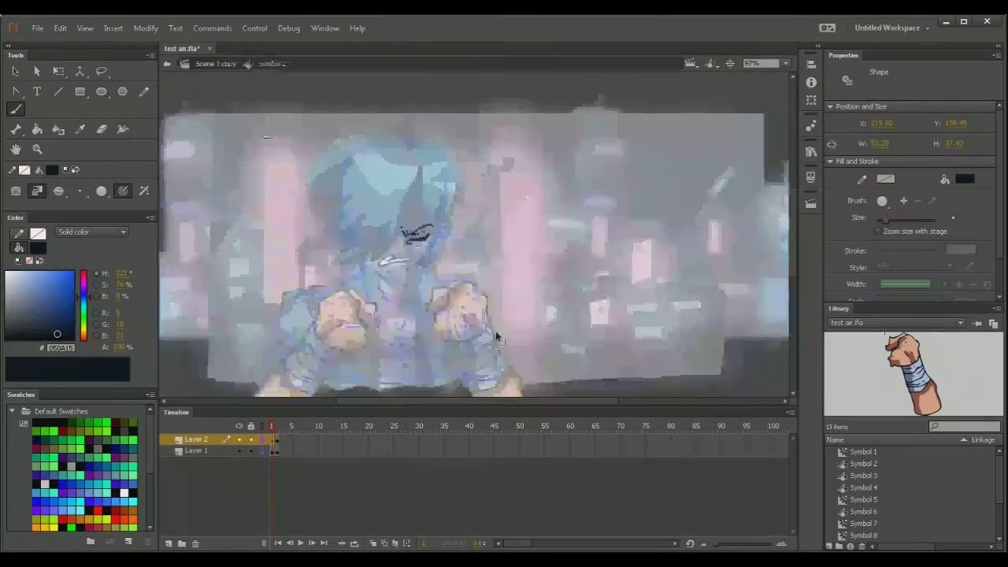
click(276, 426)
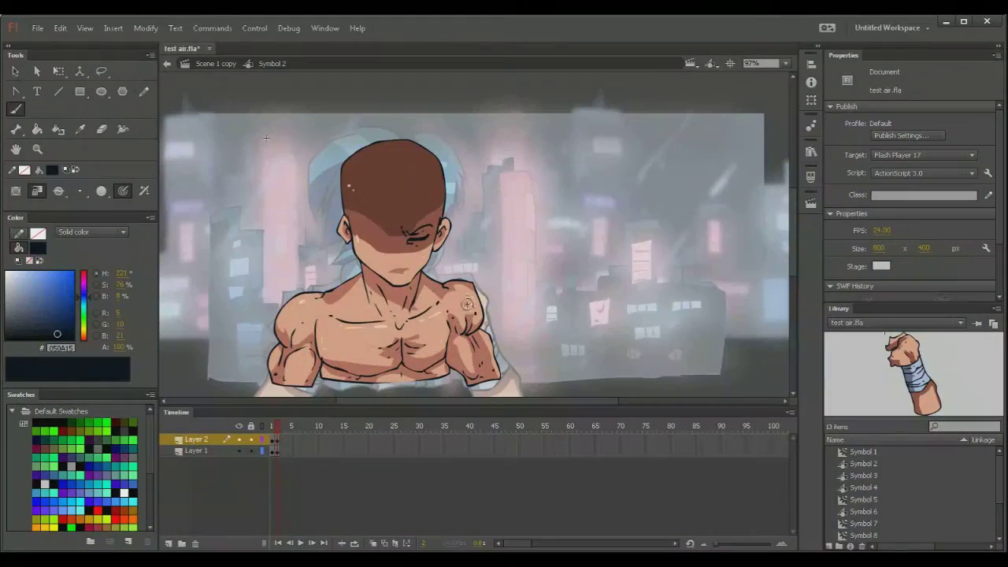
click(167, 64)
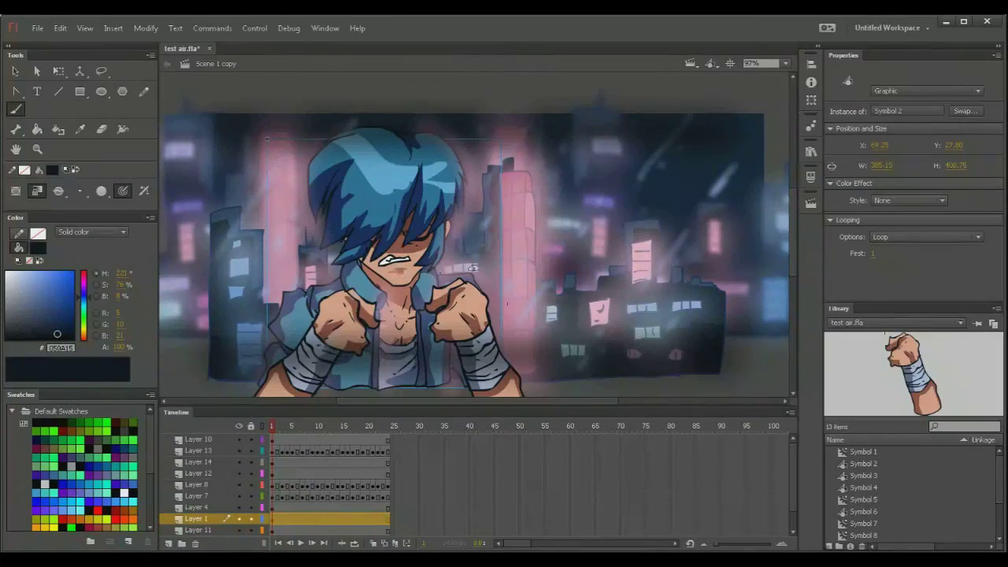
Inspect the hair artwork on Layer 8 and scrub the opening frames of the scene
click(276, 429)
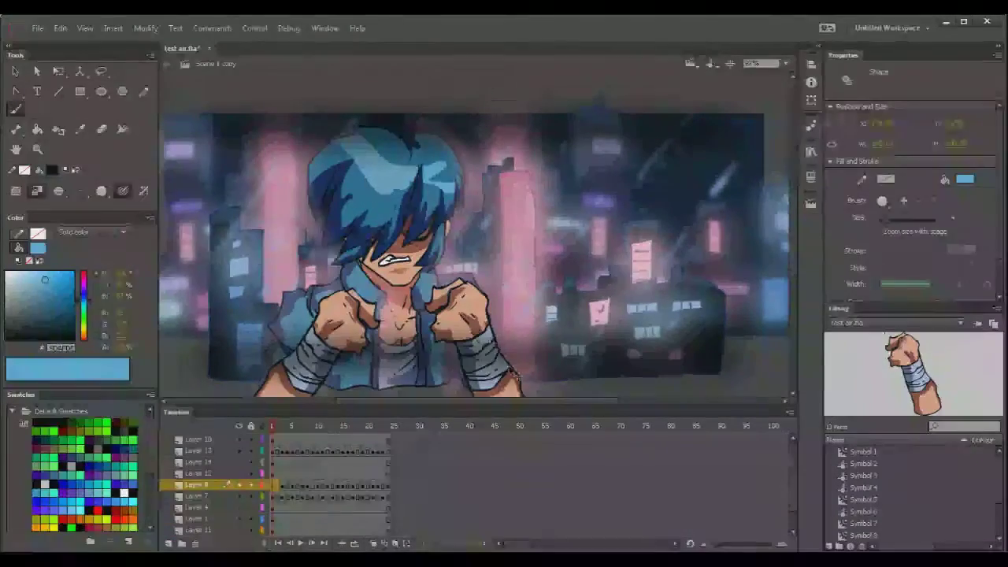
click(588, 386)
key(b)
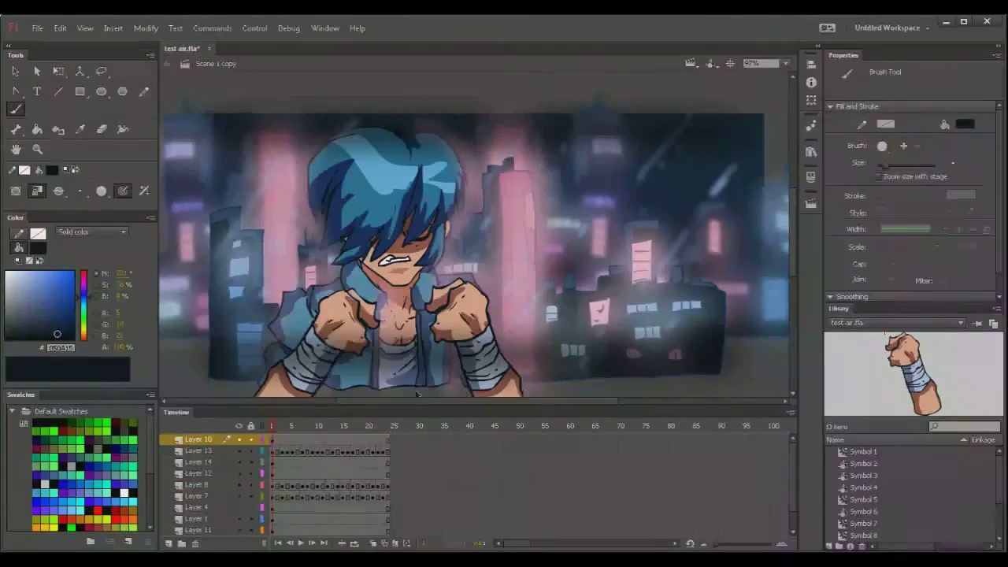
mouse_move(277, 429)
mouse_down()
mouse_move(342, 424)
mouse_move(378, 428)
mouse_move(338, 433)
mouse_move(378, 438)
mouse_move(329, 435)
mouse_move(386, 406)
mouse_move(366, 429)
mouse_move(378, 428)
mouse_move(252, 425)
mouse_up()
Scrub to frame 24, inspect the fist and forearm frames inside Symbol 13, and return to the scene
drag(323, 423, 390, 426)
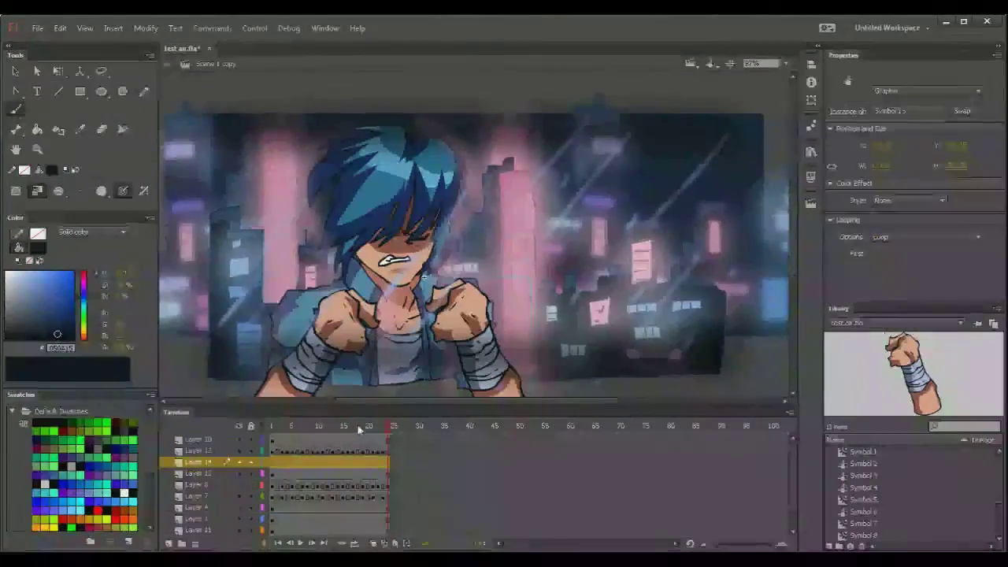
double_click(460, 333)
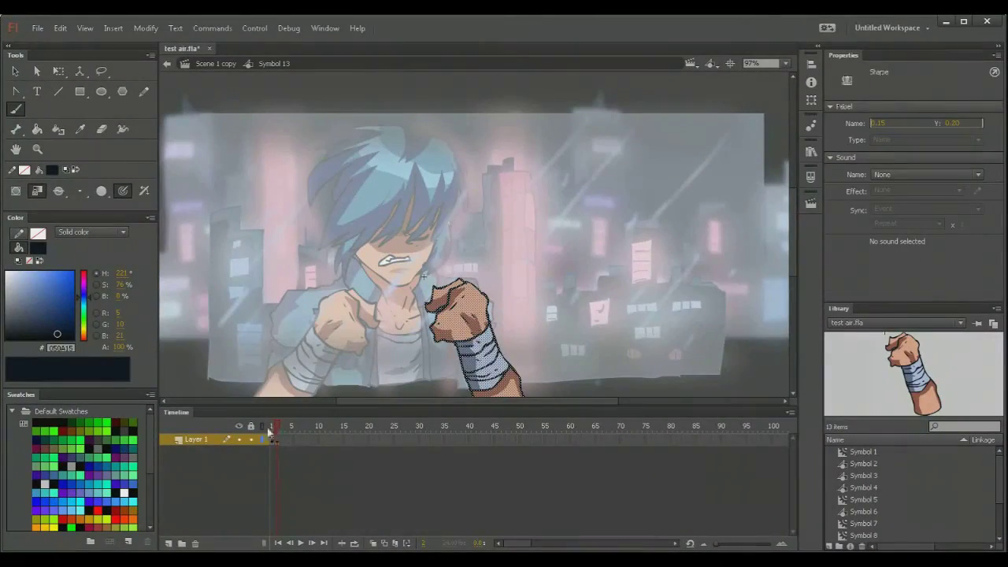
click(274, 436)
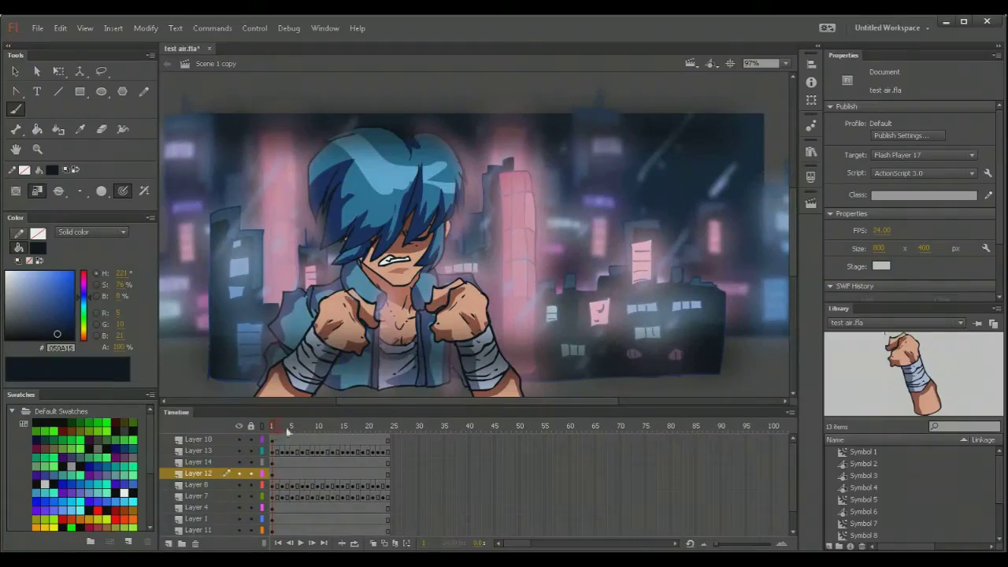
Play the scene as a test movie again and scrub its timeline to study the hair and clothing motion
mouse_move(286, 430)
mouse_down()
mouse_move(360, 436)
mouse_move(282, 433)
mouse_up()
key(ctrl+Return)
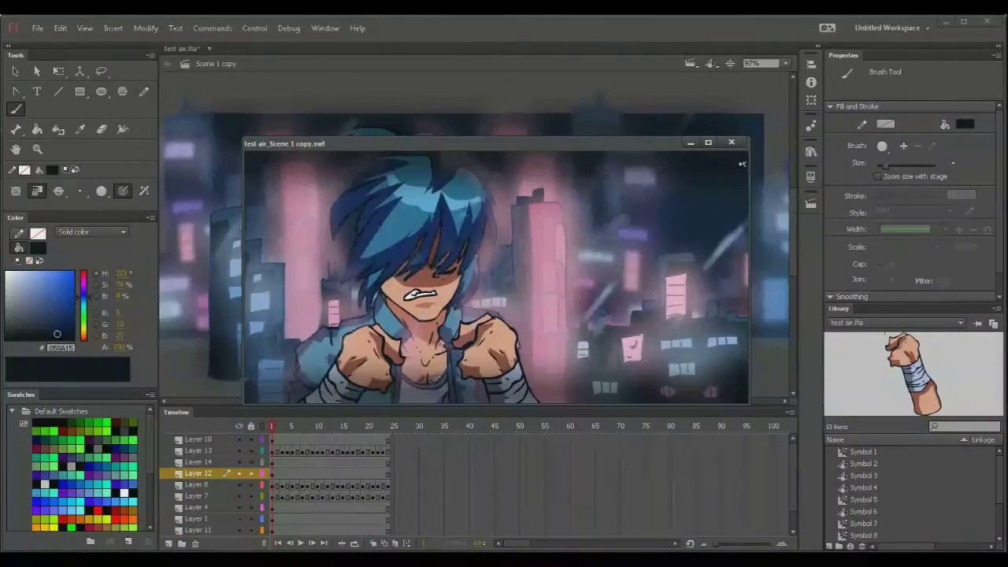
click(730, 142)
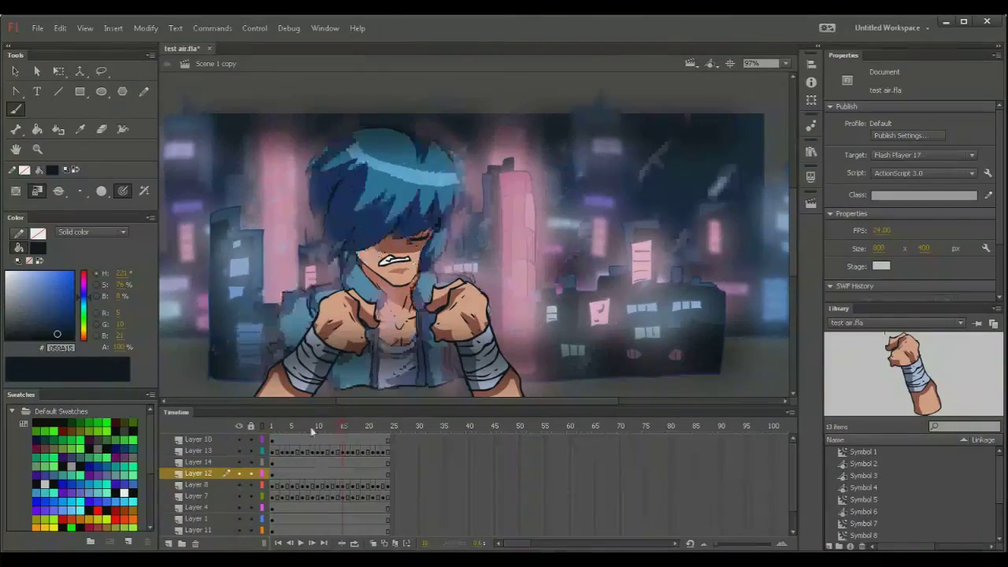
mouse_move(340, 433)
mouse_down()
mouse_move(266, 428)
mouse_move(319, 432)
mouse_up()
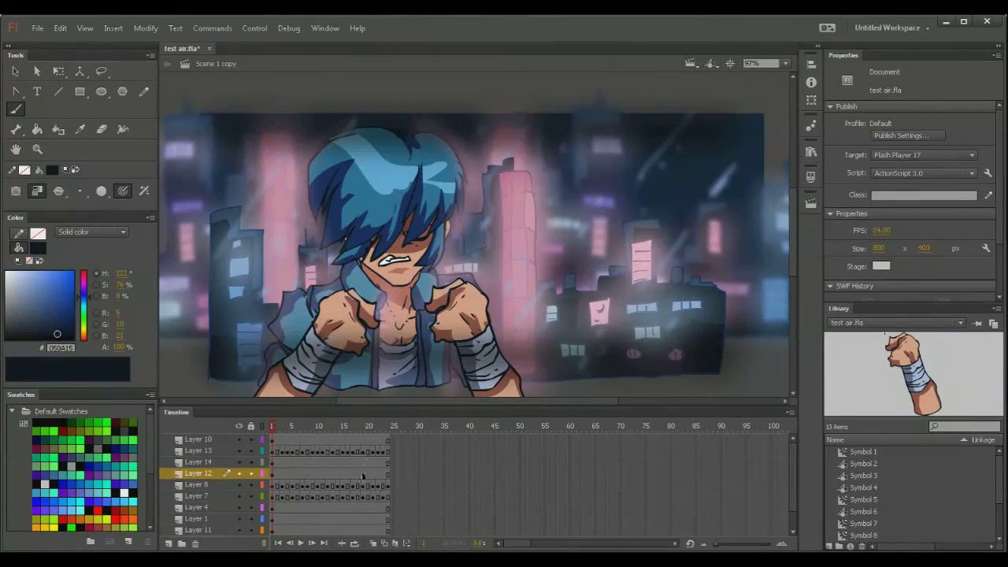
drag(321, 428, 246, 428)
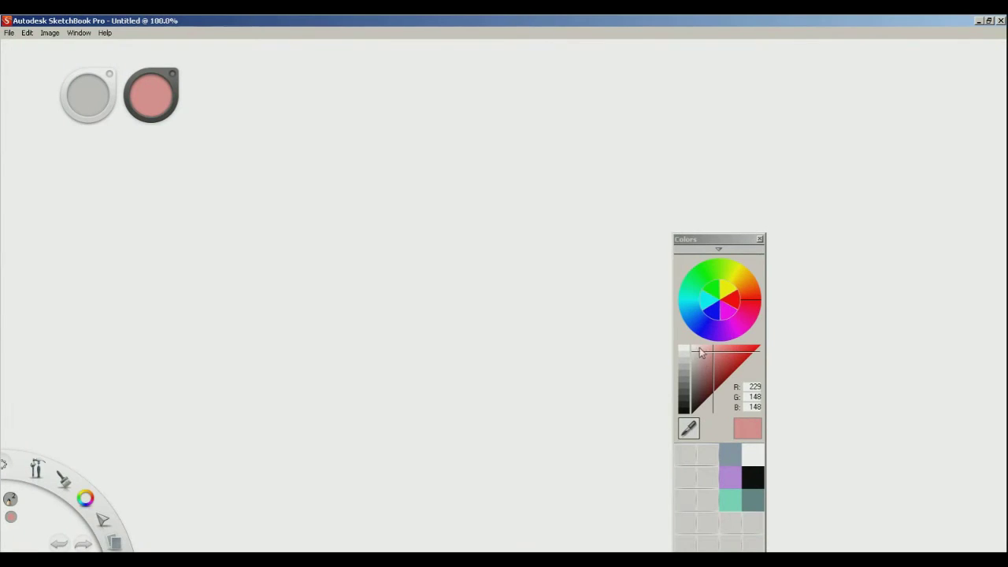
Set the brush colour to RGB 162, 37, 37 and sketch an oval head with curved face guidelines
mouse_move(701, 353)
mouse_down()
mouse_move(717, 381)
mouse_move(725, 362)
mouse_move(728, 375)
mouse_up()
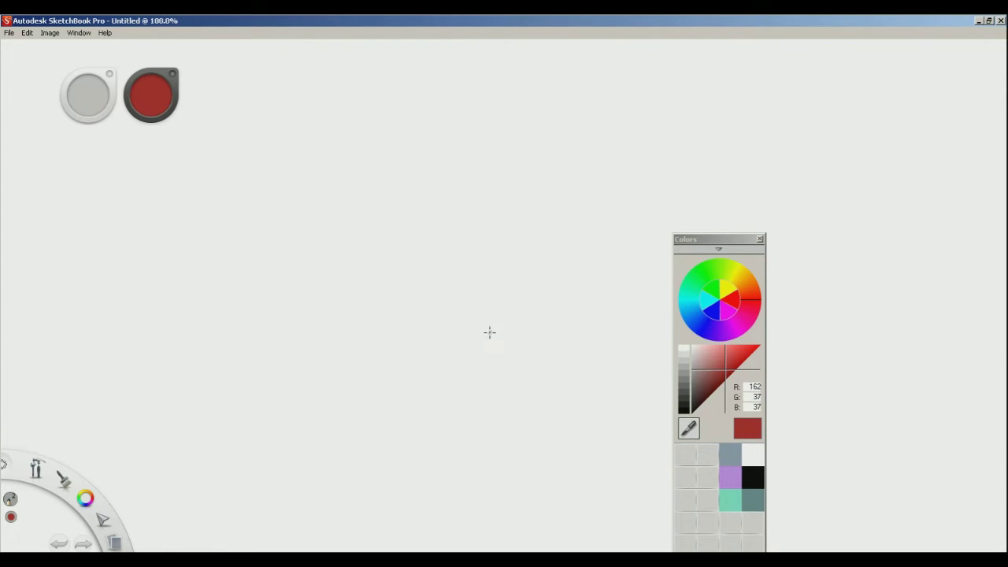
drag(786, 170, 789, 136)
mouse_move(385, 218)
mouse_down()
mouse_move(365, 292)
mouse_move(383, 304)
mouse_move(372, 246)
mouse_move(396, 344)
mouse_move(371, 302)
mouse_move(395, 345)
mouse_move(380, 263)
mouse_move(401, 223)
mouse_move(373, 247)
mouse_move(440, 250)
mouse_move(446, 237)
mouse_move(452, 301)
mouse_move(456, 258)
mouse_move(443, 331)
mouse_move(420, 347)
mouse_move(437, 340)
mouse_move(438, 281)
mouse_up()
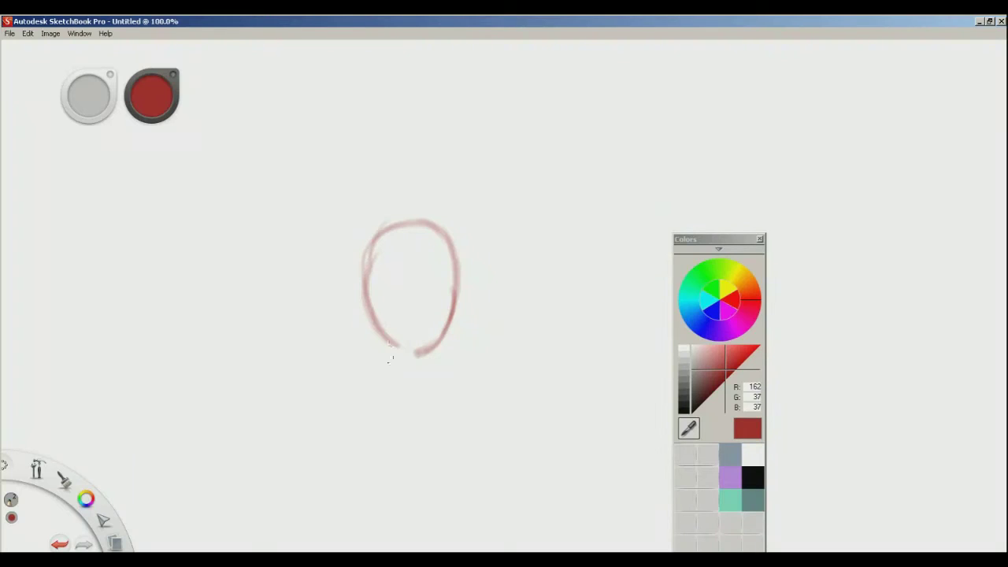
mouse_move(366, 283)
mouse_down()
mouse_move(375, 327)
mouse_move(419, 358)
mouse_move(381, 335)
mouse_move(419, 365)
mouse_move(424, 346)
mouse_move(404, 364)
mouse_move(445, 328)
mouse_move(433, 350)
mouse_move(395, 256)
mouse_move(385, 315)
mouse_move(430, 307)
mouse_up()
mouse_move(384, 332)
mouse_down()
mouse_move(439, 304)
mouse_move(438, 248)
mouse_move(452, 282)
mouse_up()
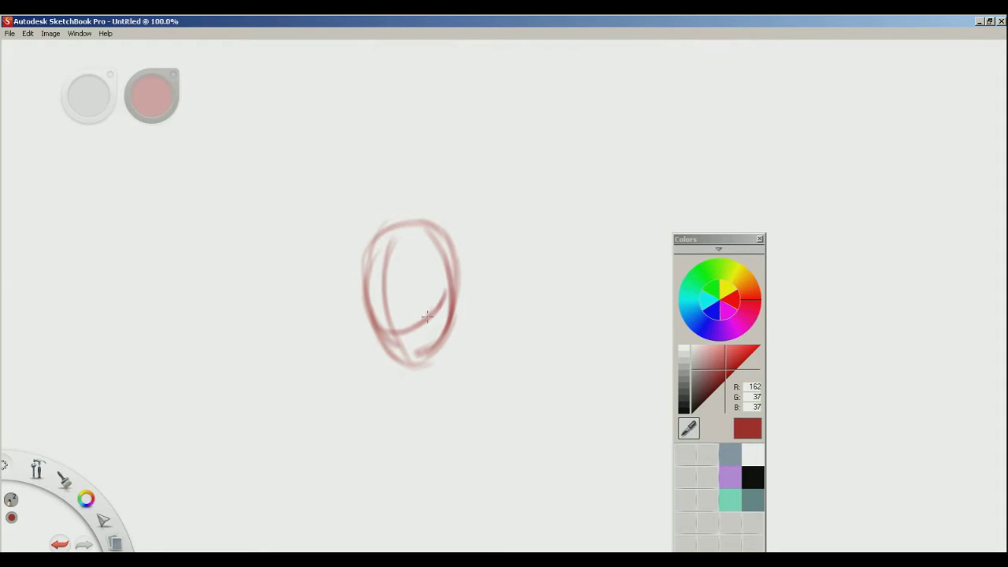
Sketch the neck and the rounded upper-chest form beneath the head
key(space)
mouse_move(491, 308)
mouse_down()
mouse_move(524, 308)
mouse_move(535, 334)
mouse_up()
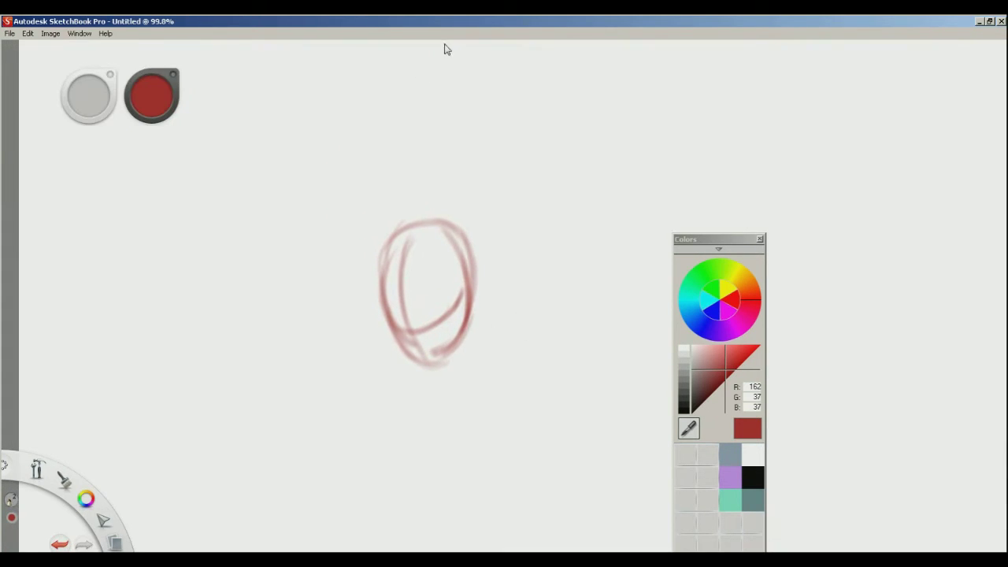
click(439, 306)
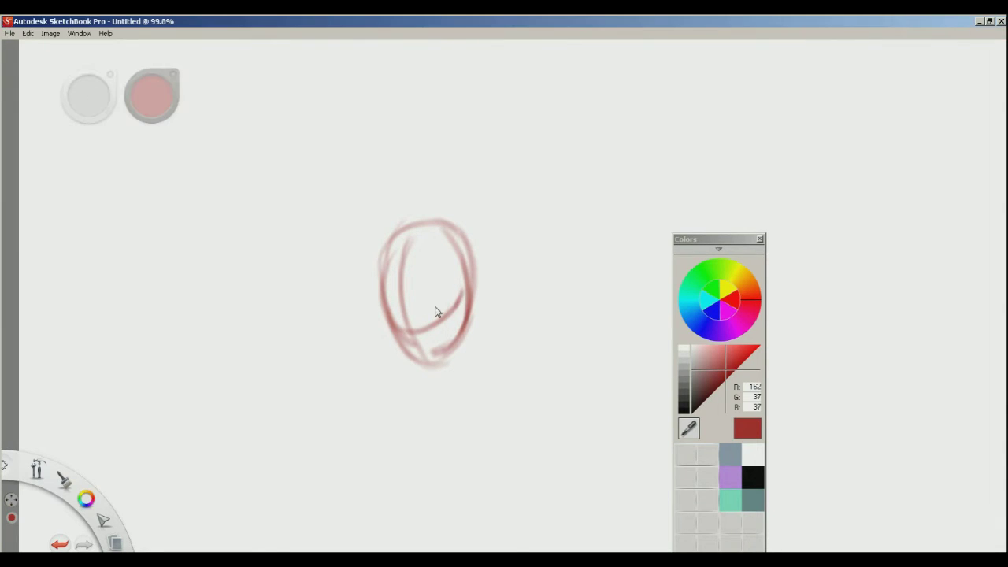
key(space)
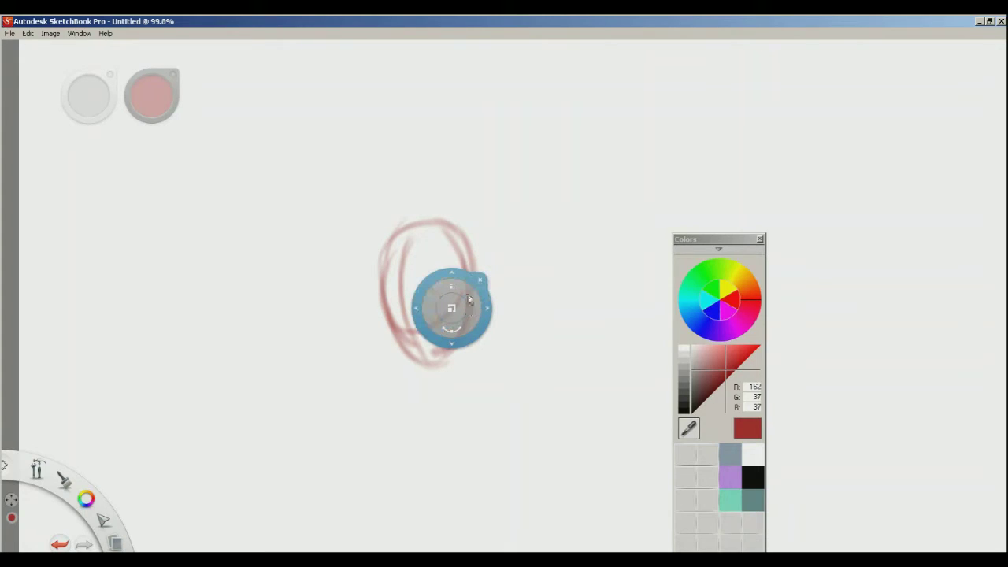
drag(476, 336, 466, 242)
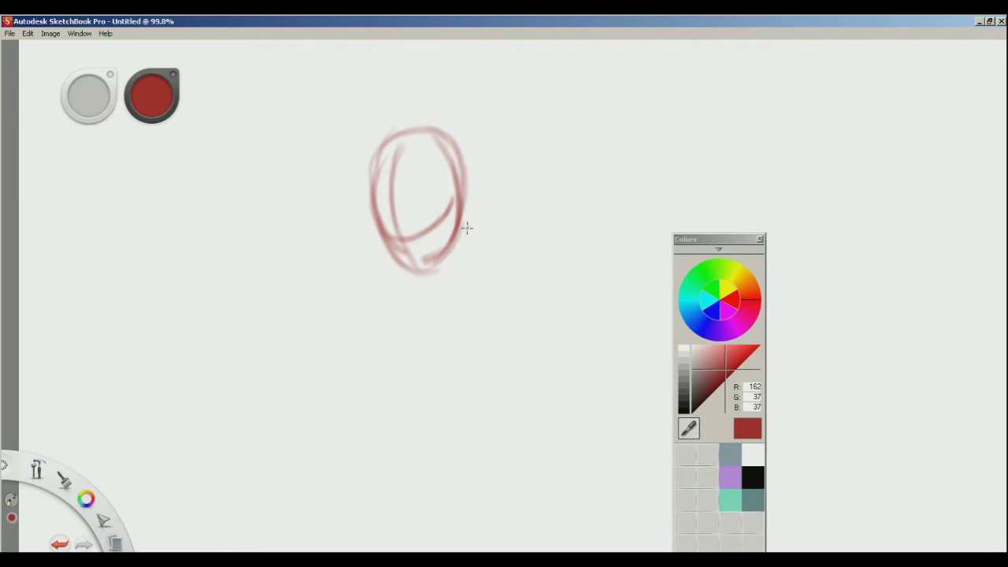
mouse_move(463, 211)
mouse_down()
mouse_move(472, 278)
mouse_move(442, 305)
mouse_up()
mouse_move(474, 250)
mouse_down()
mouse_move(493, 267)
mouse_move(499, 306)
mouse_move(418, 317)
mouse_move(407, 276)
mouse_up()
drag(407, 277, 506, 304)
mouse_move(470, 251)
mouse_down()
mouse_move(510, 283)
mouse_move(441, 323)
mouse_move(406, 273)
mouse_up()
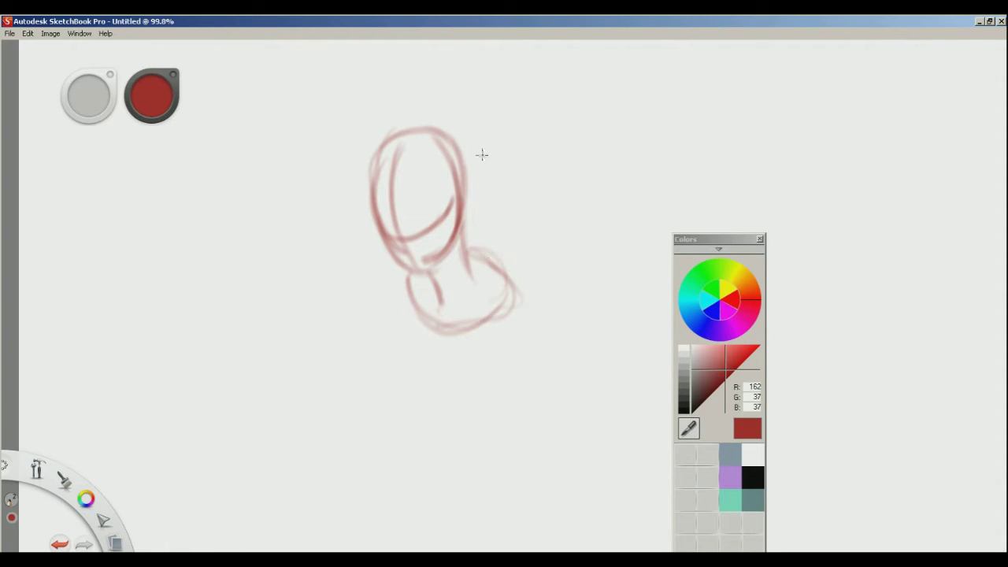
Sketch round shoulder joints and the curved ribcage outline below the upper chest
mouse_move(499, 282)
mouse_down()
mouse_move(503, 316)
mouse_move(509, 271)
mouse_move(542, 291)
mouse_move(522, 327)
mouse_move(535, 325)
mouse_move(489, 272)
mouse_move(477, 311)
mouse_move(496, 264)
mouse_up()
mouse_move(405, 267)
mouse_down()
mouse_move(411, 318)
mouse_move(393, 263)
mouse_move(415, 320)
mouse_move(374, 284)
mouse_move(398, 315)
mouse_move(395, 260)
mouse_move(419, 341)
mouse_move(401, 289)
mouse_move(411, 368)
mouse_up()
mouse_move(399, 289)
mouse_down()
mouse_move(430, 395)
mouse_move(507, 352)
mouse_move(486, 394)
mouse_up()
Sketch the tapering waist sides and a rounded pelvis form below the ribcage
drag(516, 334, 480, 453)
drag(418, 378, 389, 449)
drag(483, 430, 478, 460)
mouse_move(398, 451)
mouse_down()
mouse_move(473, 459)
mouse_move(406, 460)
mouse_move(474, 445)
mouse_move(391, 441)
mouse_move(399, 455)
mouse_move(375, 472)
mouse_move(382, 504)
mouse_move(396, 483)
mouse_move(485, 485)
mouse_move(459, 501)
mouse_up()
drag(483, 446, 478, 500)
mouse_move(484, 446)
mouse_down()
mouse_move(482, 497)
mouse_move(383, 508)
mouse_up()
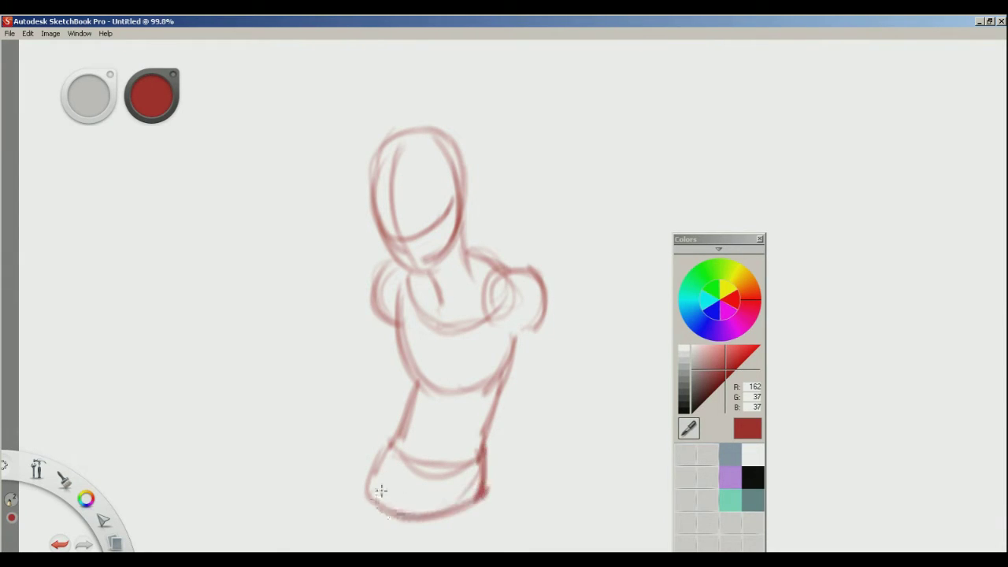
Sketch the upper arm, elbow and forearm hanging outward from the larger, nearer shoulder
mouse_move(506, 331)
mouse_down()
mouse_move(541, 320)
mouse_move(543, 410)
mouse_up()
drag(514, 376, 545, 427)
mouse_move(546, 317)
mouse_down()
mouse_move(564, 400)
mouse_move(541, 429)
mouse_move(573, 413)
mouse_move(605, 502)
mouse_up()
drag(545, 433, 570, 482)
drag(545, 430, 584, 510)
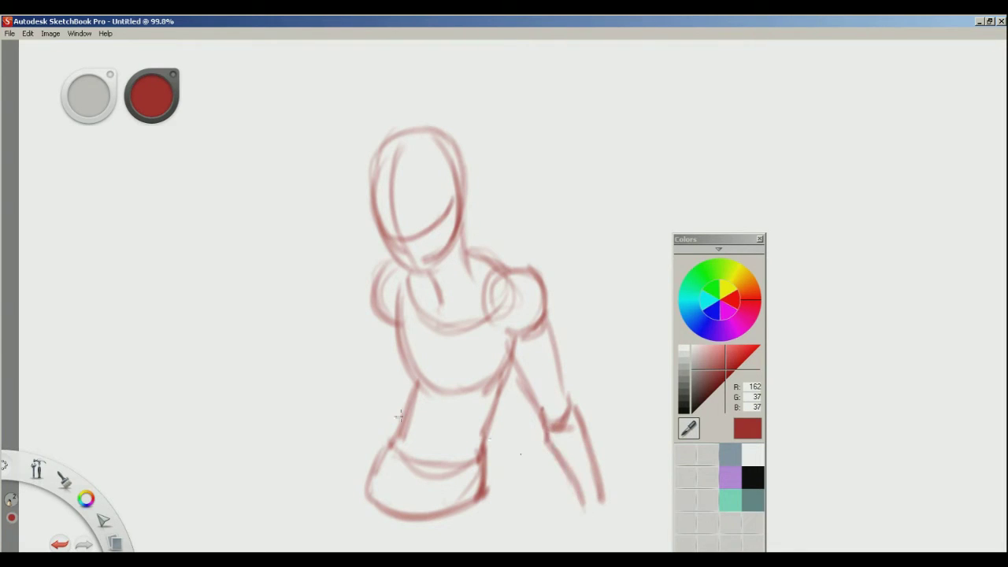
Sketch the figure's other arm, with the elbow beside the waist and the forearm angled outward
drag(386, 325, 397, 383)
drag(396, 383, 416, 386)
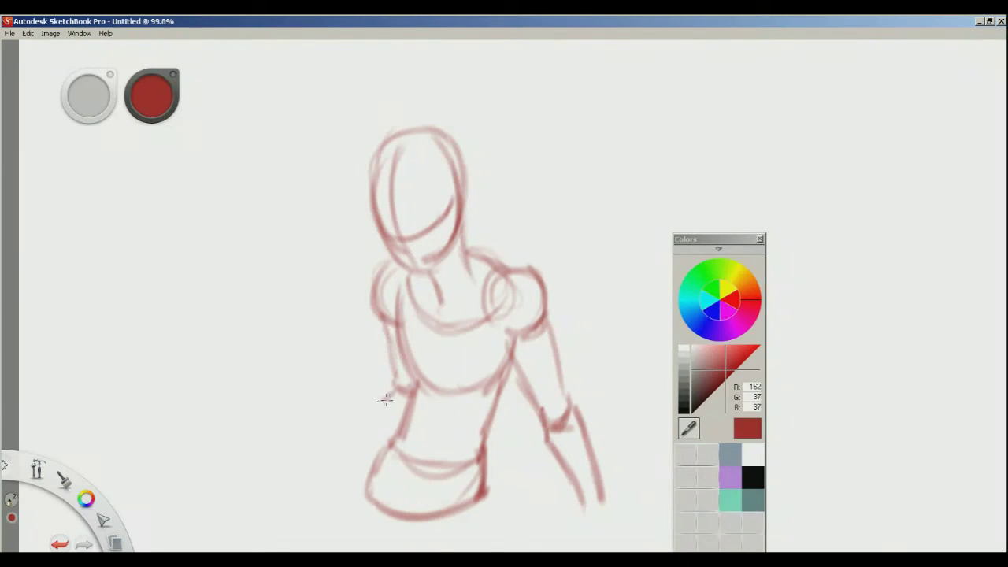
drag(378, 409, 323, 484)
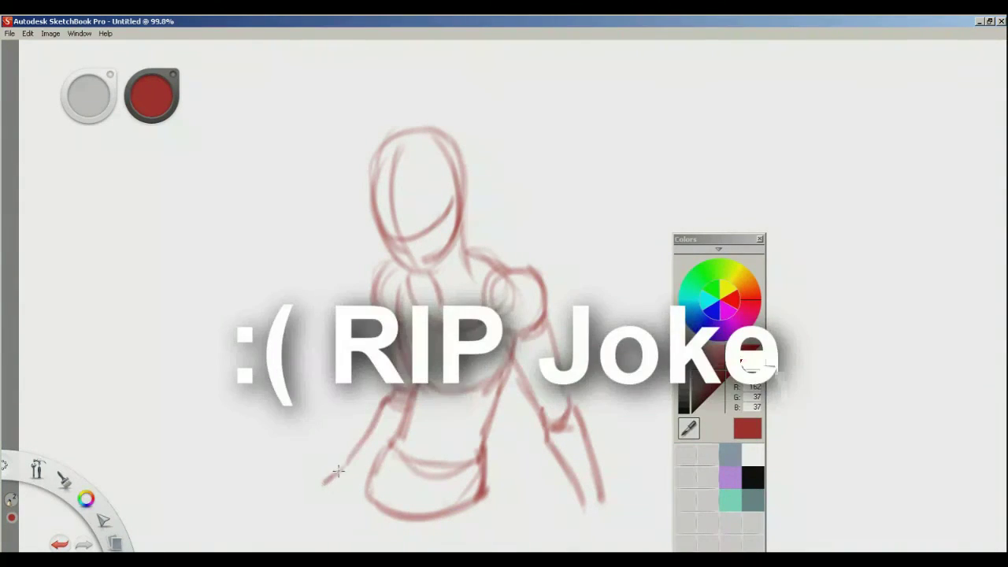
Add the lower chest contour, abdominal lines, waist edges and collarbone to the torso sketch
mouse_move(397, 314)
mouse_down()
mouse_move(402, 347)
mouse_move(418, 363)
mouse_move(480, 372)
mouse_move(512, 346)
mouse_move(512, 326)
mouse_up()
drag(430, 429, 429, 437)
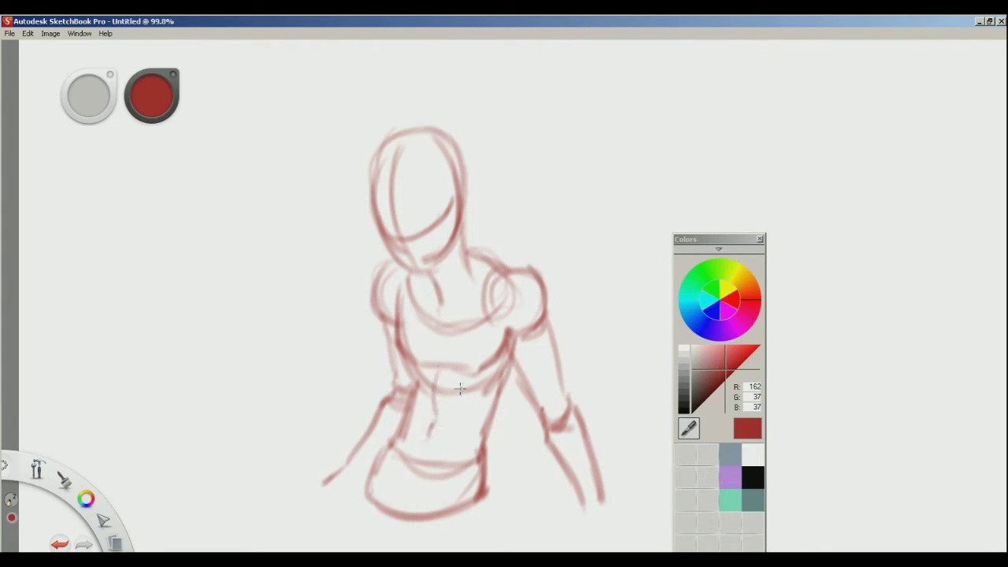
drag(464, 374, 468, 400)
drag(405, 364, 411, 396)
drag(510, 370, 486, 431)
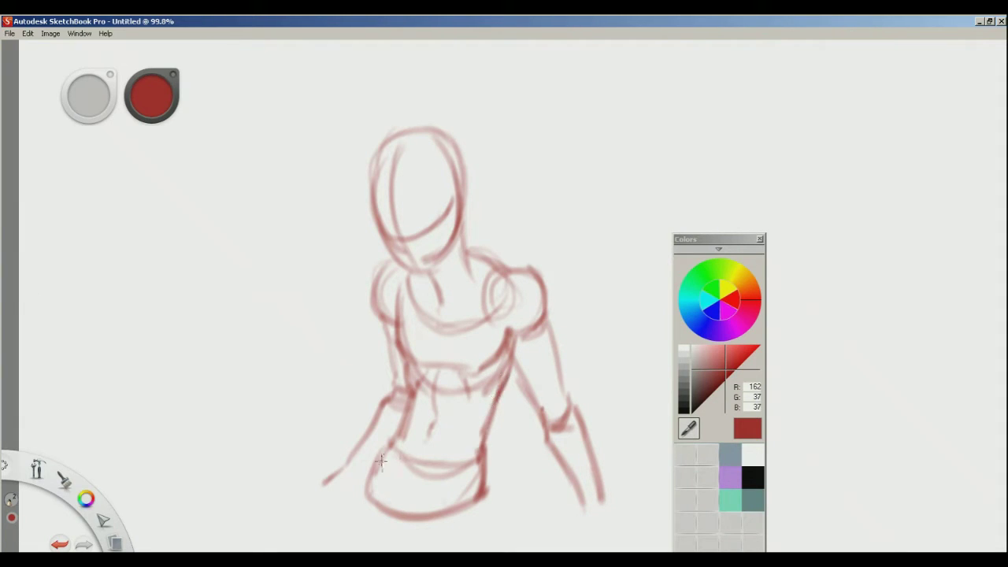
mouse_move(446, 301)
mouse_down()
mouse_move(490, 278)
mouse_move(437, 307)
mouse_up()
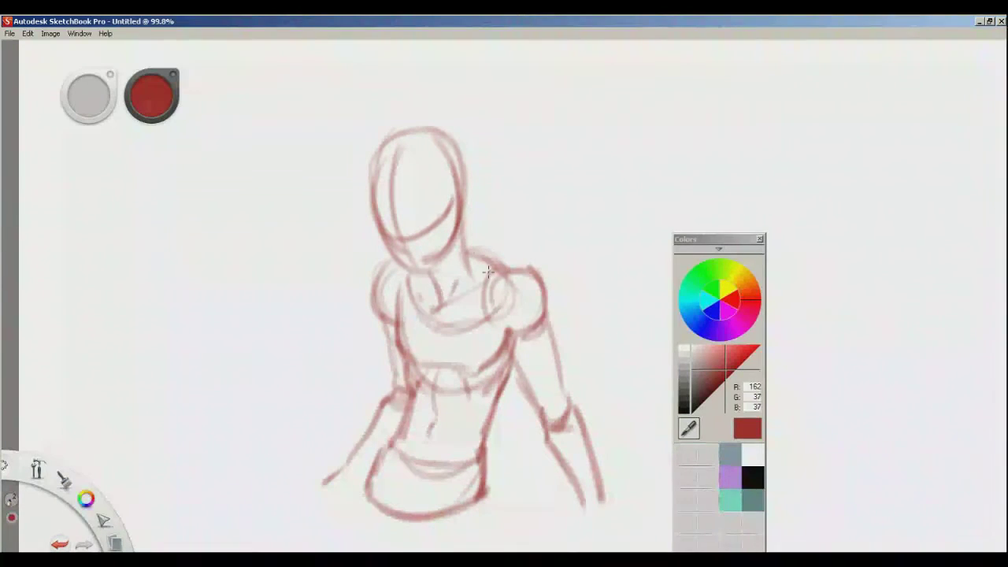
Add the inner end of the far forearm, reinforce the nearer forearm, and sketch a centre line down the chest
drag(349, 497, 361, 486)
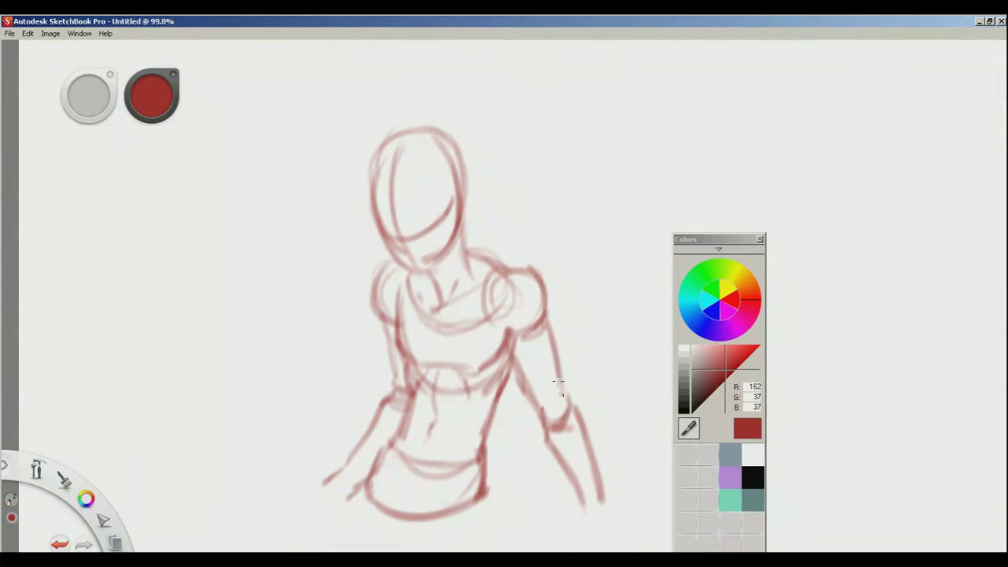
drag(572, 409, 587, 445)
key(space)
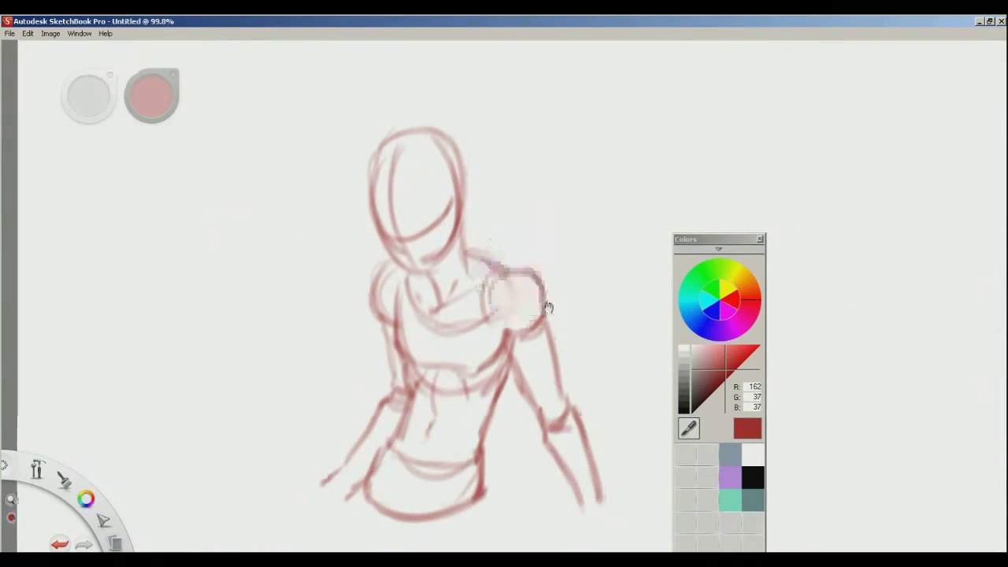
drag(545, 305, 519, 312)
mouse_move(447, 256)
mouse_down()
mouse_move(482, 275)
mouse_move(512, 266)
mouse_up()
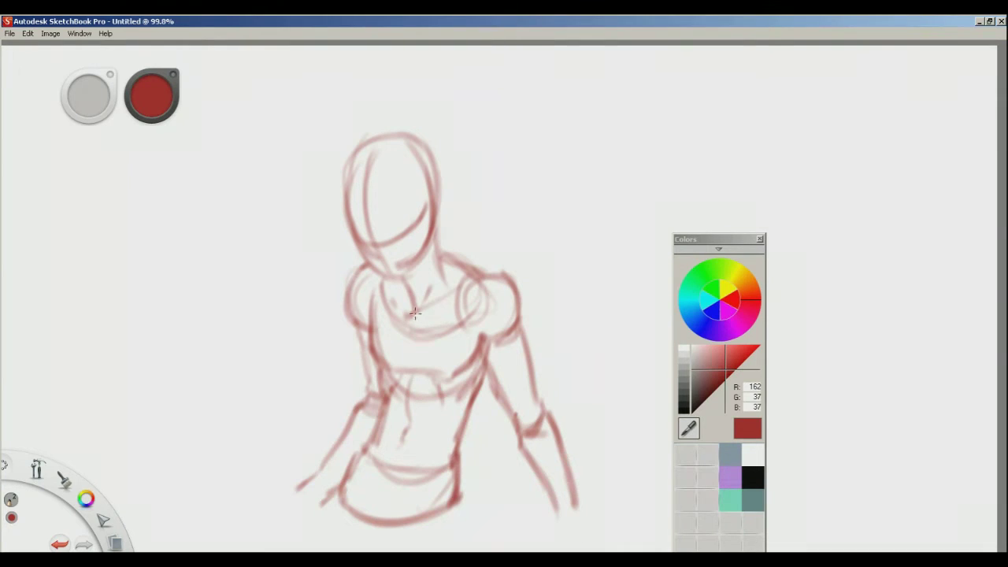
drag(407, 316, 415, 366)
drag(409, 320, 402, 366)
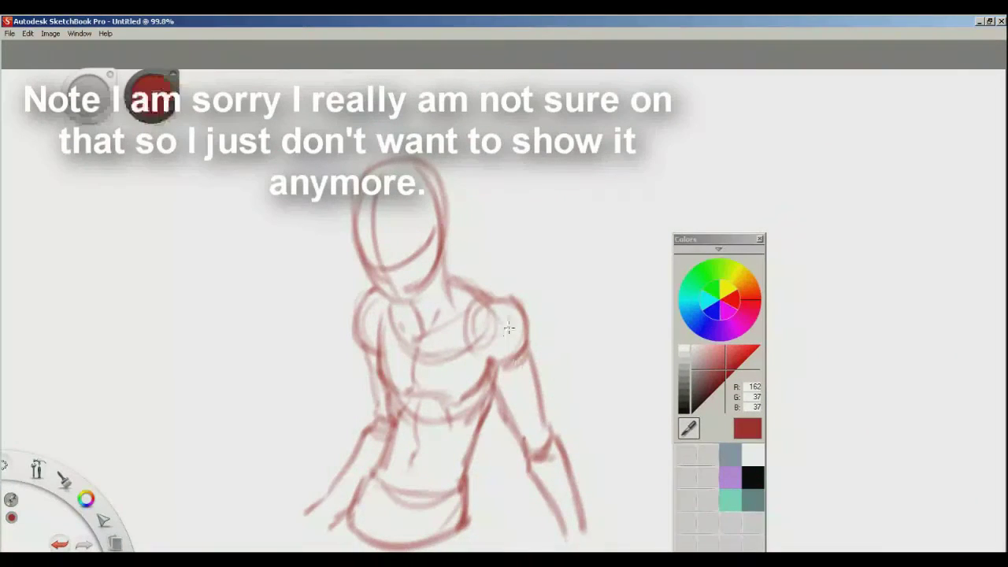
drag(361, 204, 356, 265)
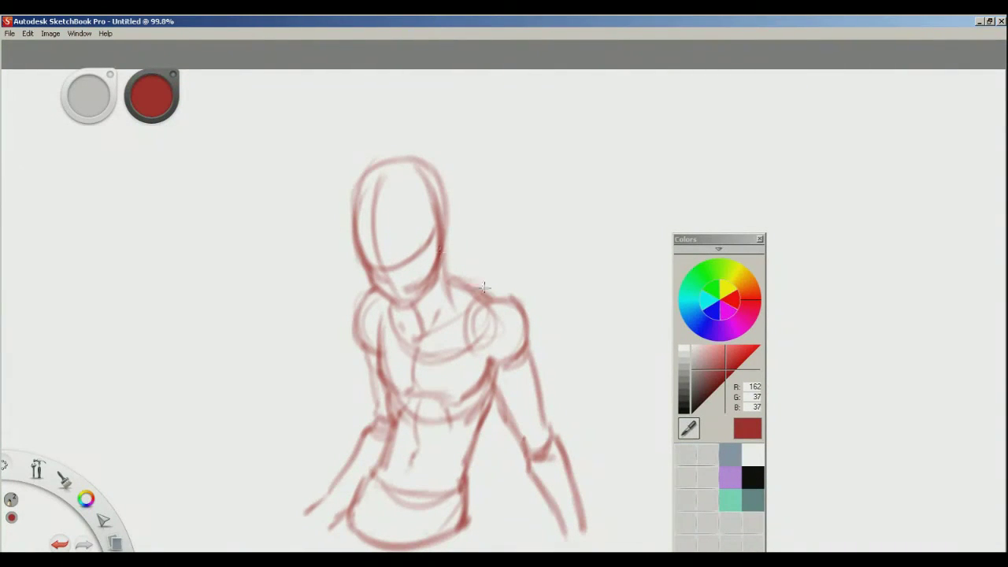
key(space)
mouse_move(490, 349)
mouse_down()
mouse_move(517, 337)
mouse_move(506, 339)
mouse_up()
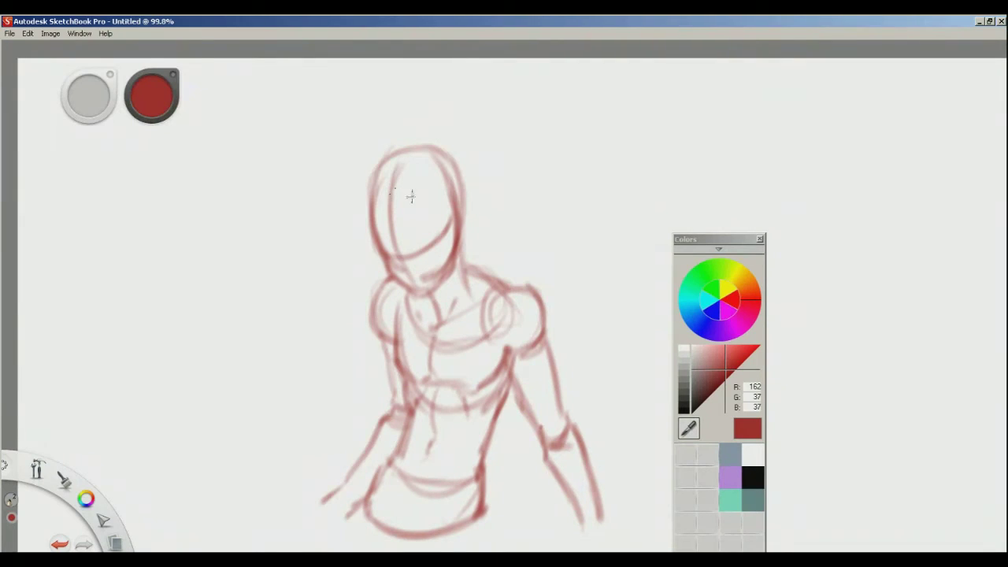
key(space)
drag(462, 250, 427, 204)
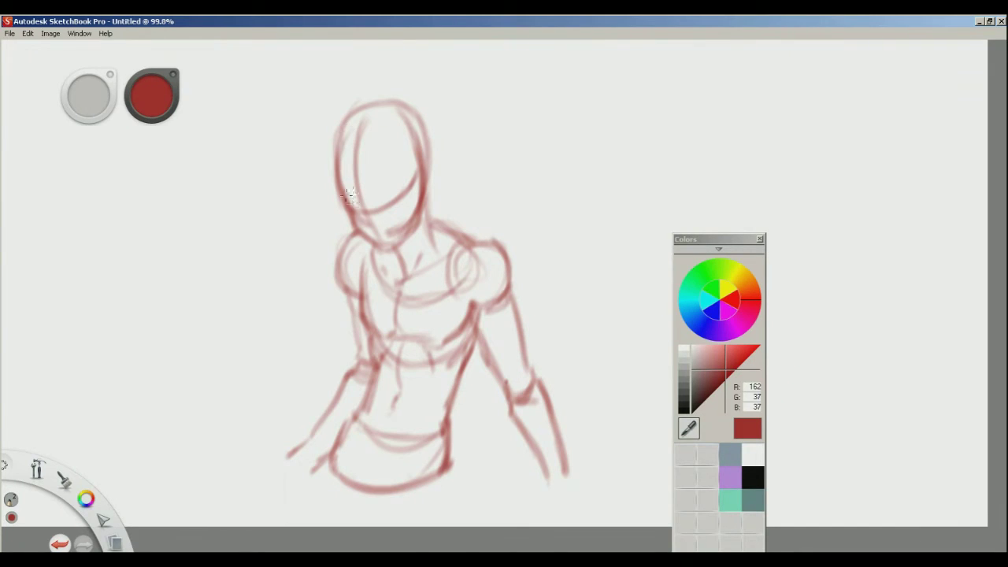
key(space)
drag(452, 242, 482, 292)
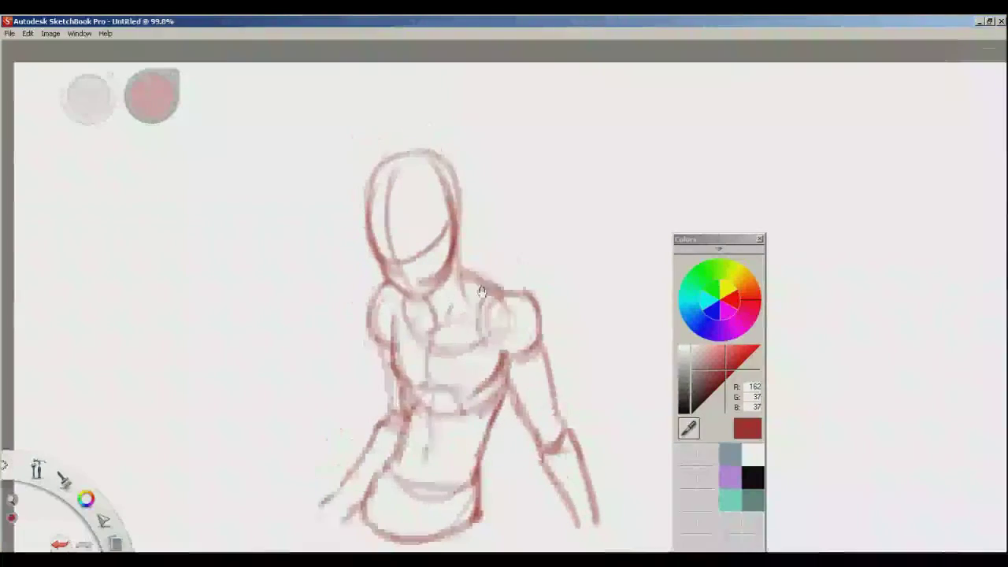
Sketch the parted hairline across the forehead and the ear on the side of the head
mouse_move(373, 178)
mouse_down()
mouse_move(383, 212)
mouse_move(420, 174)
mouse_up()
mouse_move(413, 218)
mouse_down()
mouse_move(403, 194)
mouse_move(435, 181)
mouse_move(446, 227)
mouse_up()
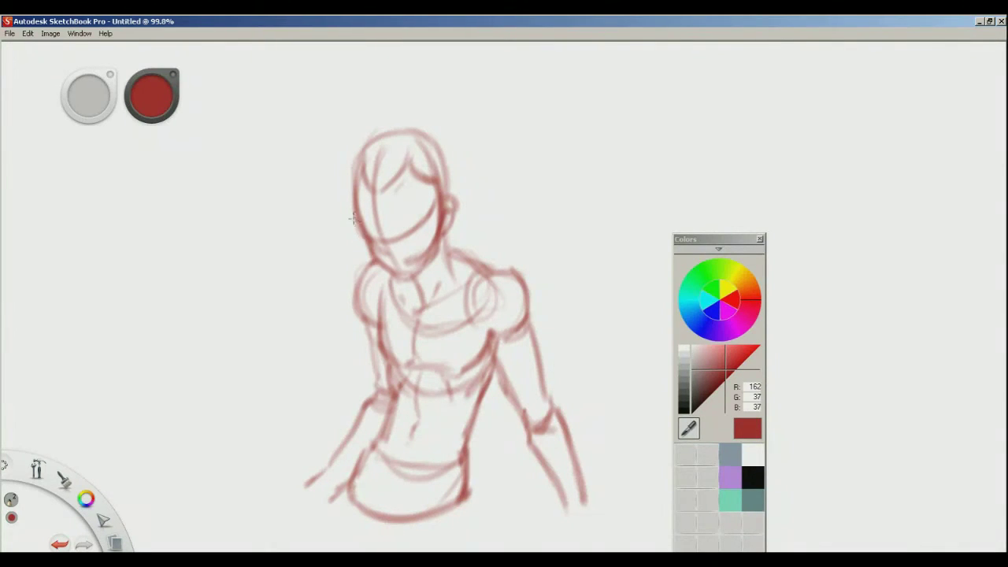
mouse_move(352, 218)
mouse_down()
mouse_move(369, 237)
mouse_move(377, 181)
mouse_up()
mouse_move(369, 241)
mouse_down()
mouse_move(384, 167)
mouse_move(334, 199)
mouse_up()
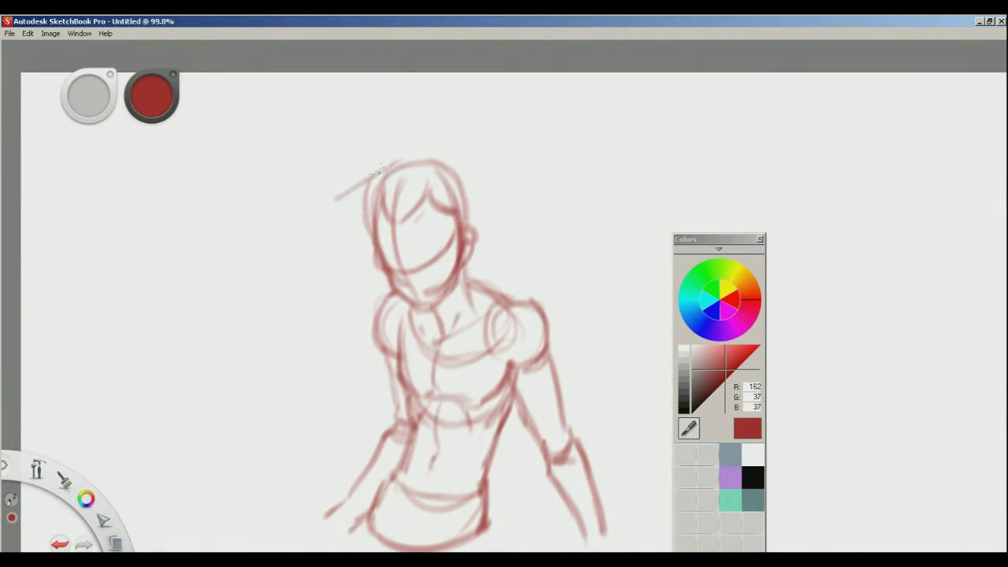
Undo the stray stroke beside the head and sketch an outer hair contour around the skull
key(ctrl+z)
mouse_move(368, 187)
mouse_down()
mouse_move(433, 147)
mouse_move(413, 150)
mouse_move(455, 161)
mouse_move(463, 178)
mouse_move(460, 163)
mouse_move(473, 238)
mouse_up()
key(space)
drag(451, 353, 449, 307)
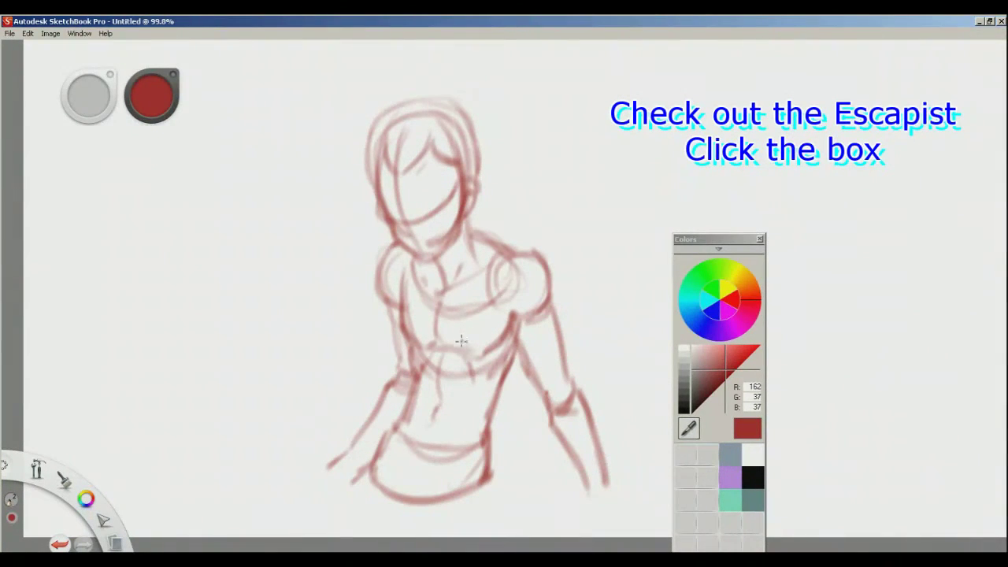
Sketch the slanted leg lines on both sides of the pelvis
key(space)
mouse_move(462, 341)
mouse_down()
mouse_move(495, 350)
mouse_move(498, 371)
mouse_up()
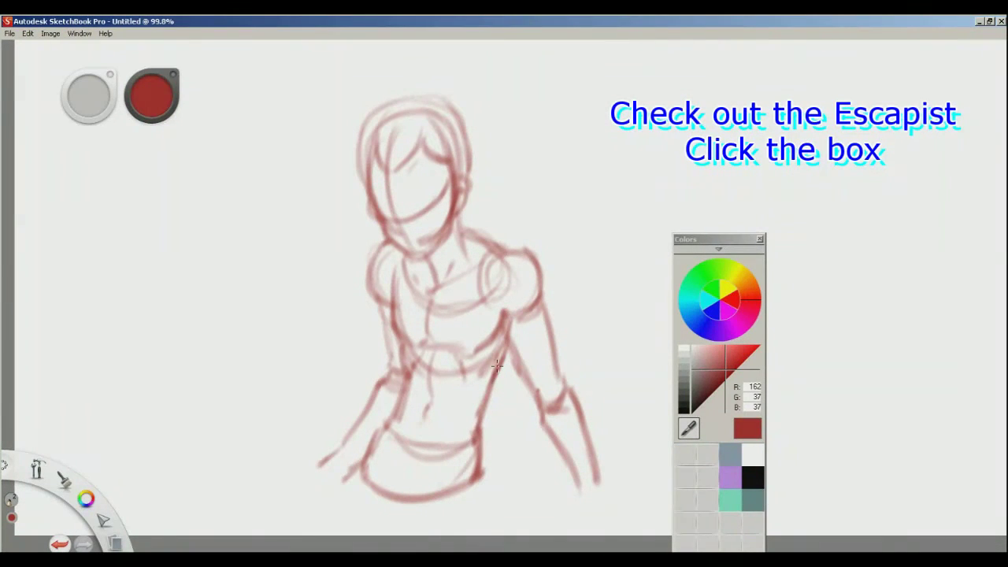
drag(454, 456, 428, 489)
drag(382, 434, 380, 490)
key(space)
drag(466, 243, 457, 287)
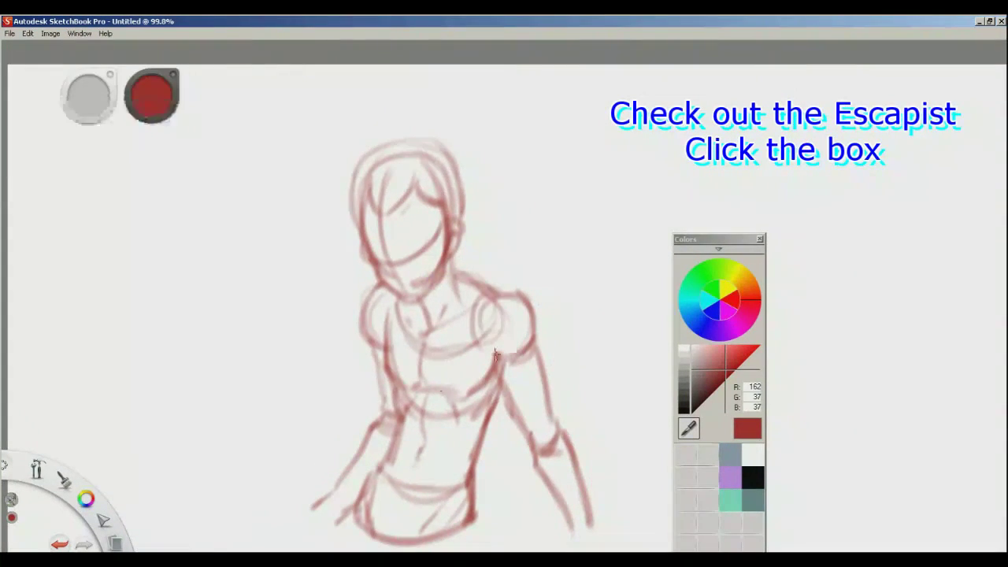
Add a short contour stroke along the underside of the chest
key(space)
drag(559, 409, 557, 389)
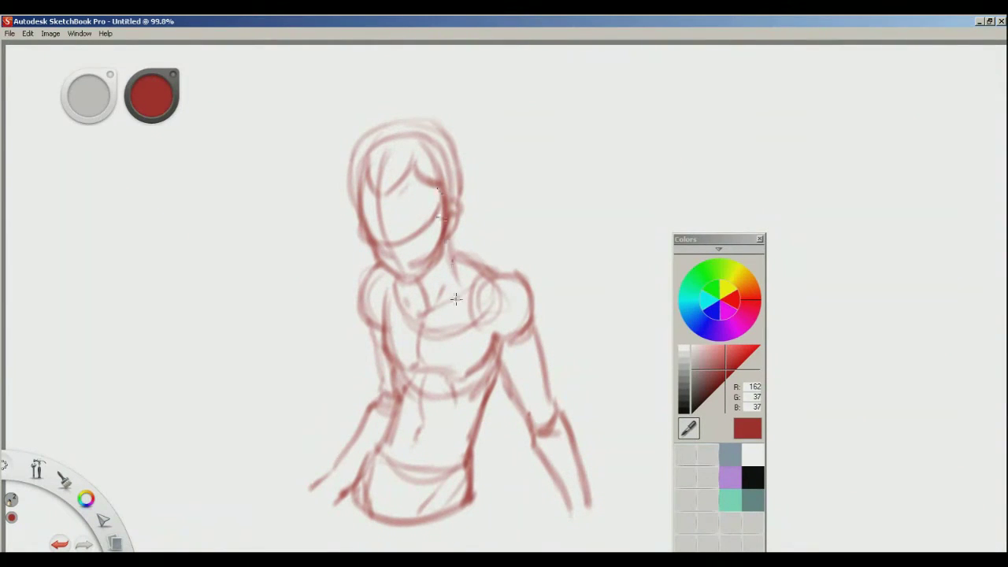
key(d)
drag(794, 177, 793, 146)
drag(426, 380, 466, 378)
key(space)
drag(561, 351, 526, 343)
key(space)
key(space)
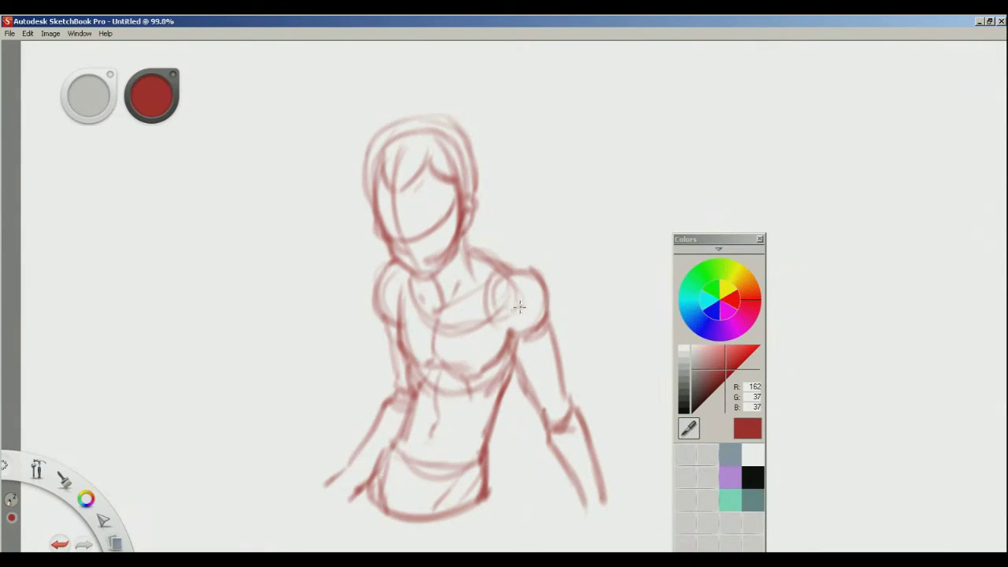
key(space)
drag(562, 372, 574, 376)
mouse_move(518, 314)
mouse_down()
mouse_move(532, 329)
mouse_move(501, 325)
mouse_up()
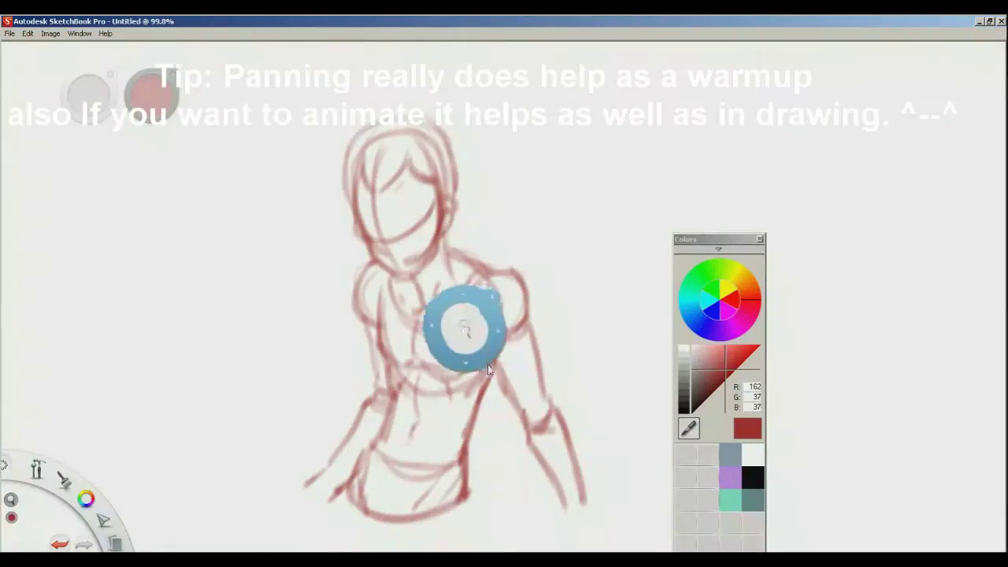
Set the brush colour to a light blue with RGB 125, 135, 223 for working on the enlarged head
mouse_move(462, 327)
mouse_down()
mouse_move(514, 347)
mouse_move(473, 345)
mouse_move(517, 308)
mouse_move(512, 387)
mouse_up()
key(space)
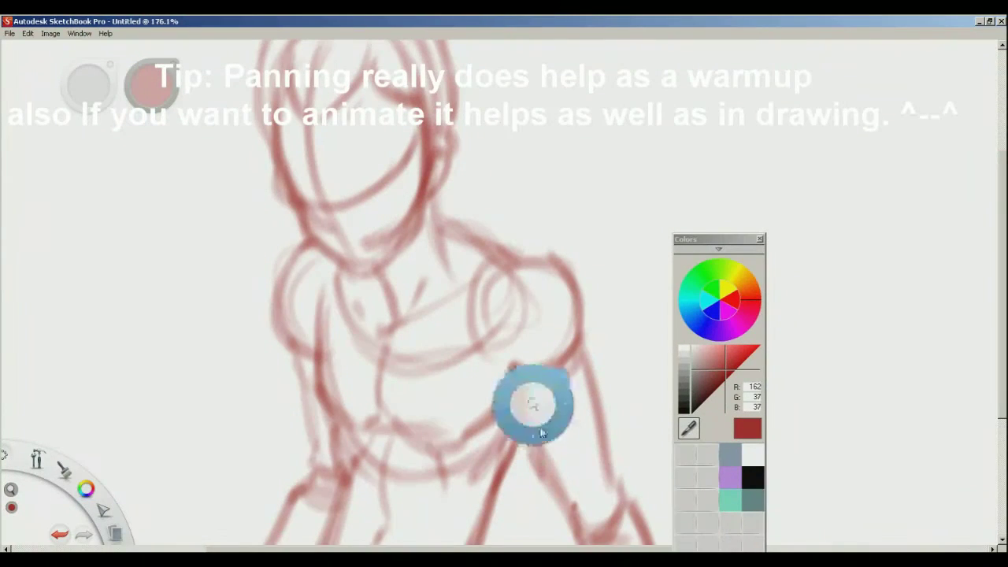
key(space)
mouse_move(539, 439)
mouse_down()
mouse_move(574, 482)
mouse_move(572, 504)
mouse_up()
drag(720, 383, 716, 362)
drag(700, 336, 717, 352)
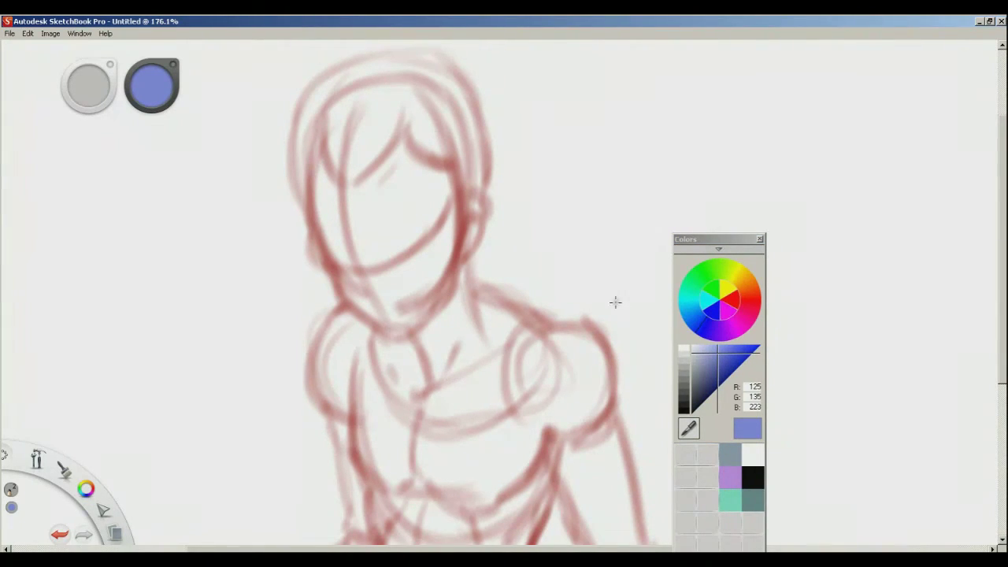
Lower the opacity of the red sketch layer
click(830, 215)
drag(823, 203, 821, 215)
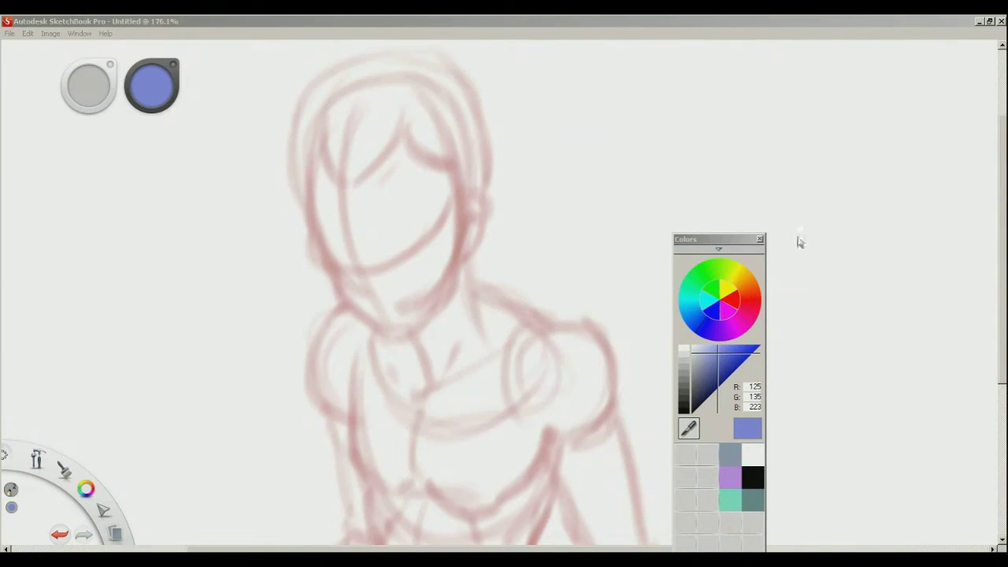
drag(821, 216, 822, 216)
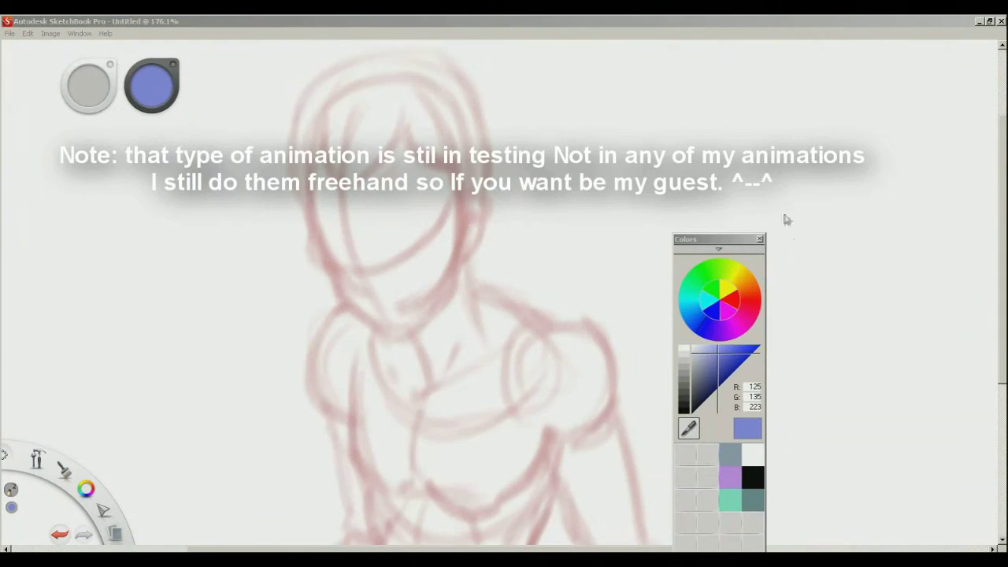
key(space)
mouse_move(423, 241)
mouse_down()
mouse_move(416, 265)
mouse_move(406, 252)
mouse_move(378, 276)
mouse_move(437, 226)
mouse_move(369, 278)
mouse_move(479, 281)
mouse_up()
key(space)
key(ctrl+z)
key(ctrl+z)
key(ctrl+z)
key(ctrl+z)
key(ctrl+z)
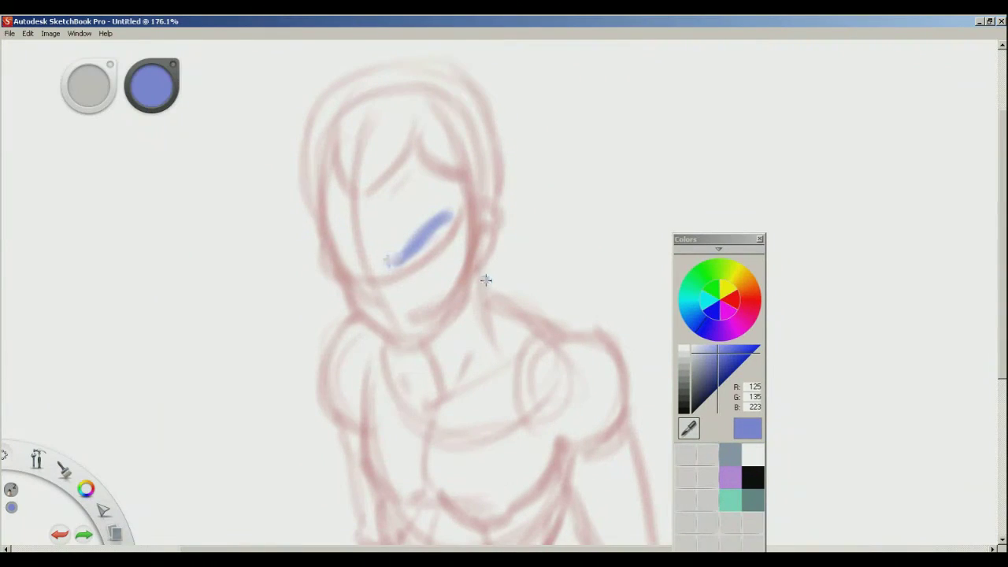
key(ctrl+z)
key(ctrl+z)
key(ctrl+z)
key(ctrl+z)
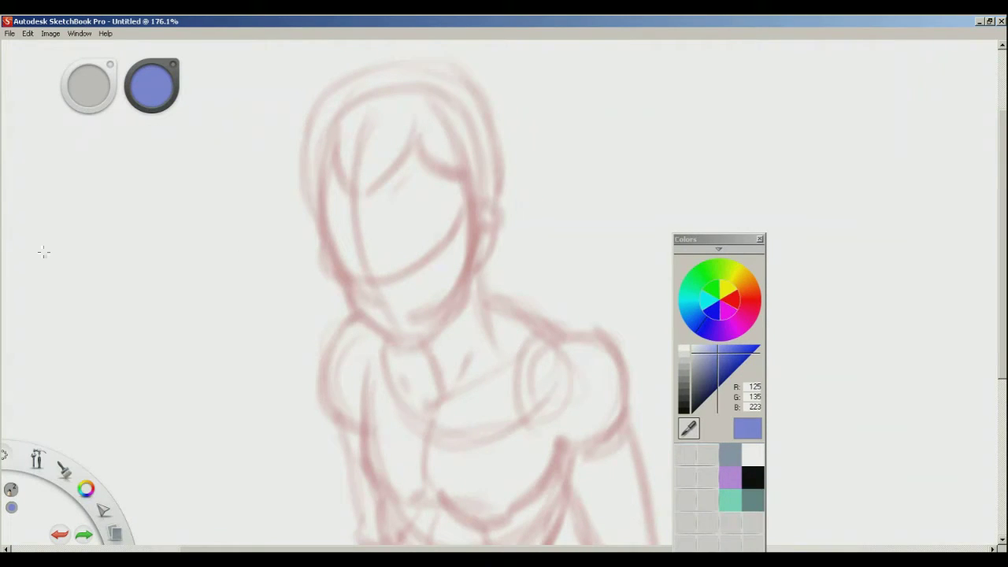
Draw the angled eyebrow on the nearer side of the face in light blue with a thinner brush
click(69, 262)
mouse_move(400, 262)
mouse_down()
mouse_move(434, 221)
mouse_move(450, 218)
mouse_move(410, 252)
mouse_up()
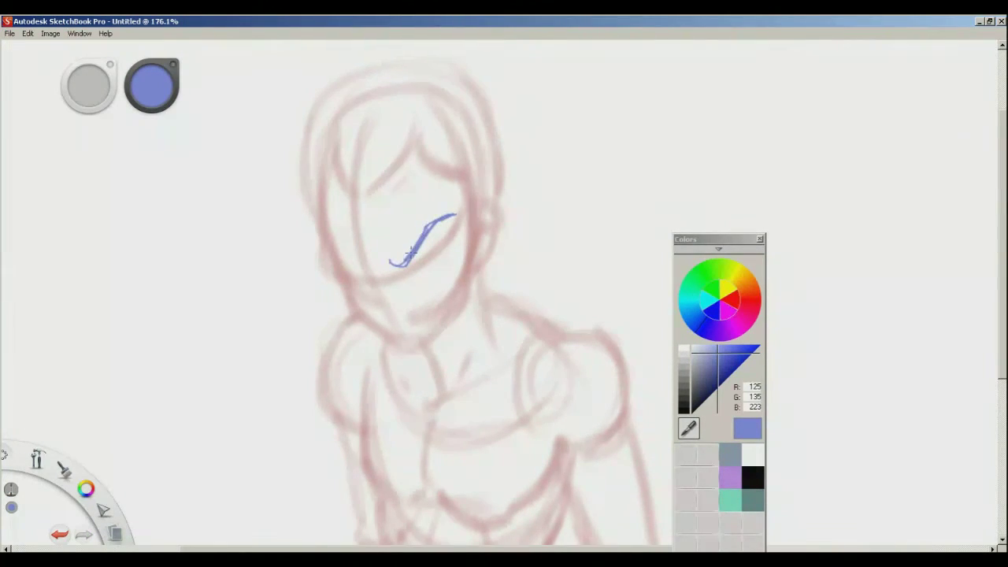
key(space)
drag(373, 307, 413, 324)
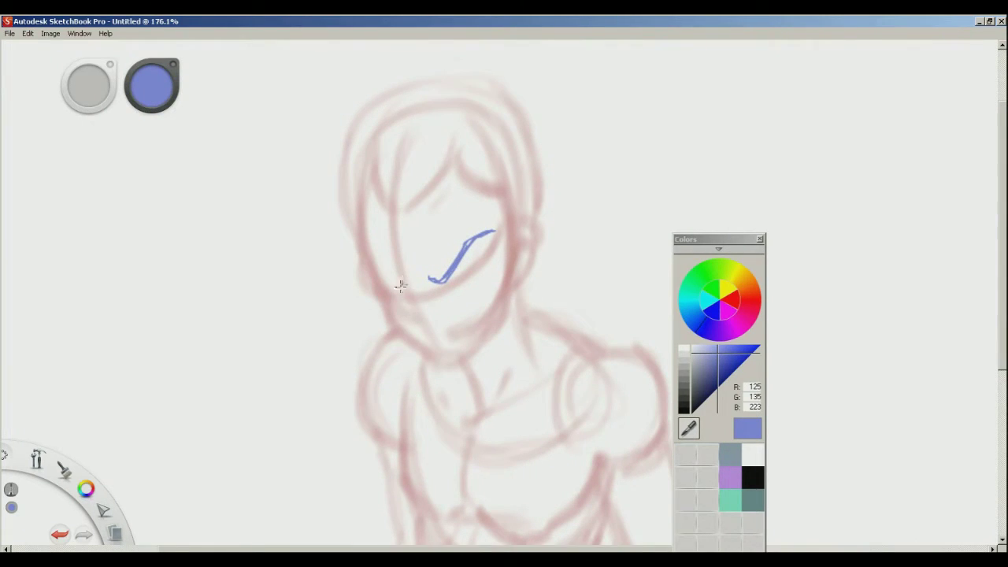
Draw the far eyebrow and both narrowed eyes in light blue beneath the brows
key(space)
mouse_move(474, 300)
mouse_down()
mouse_move(448, 296)
mouse_move(441, 268)
mouse_move(429, 281)
mouse_move(457, 260)
mouse_move(429, 298)
mouse_move(465, 288)
mouse_up()
key(space)
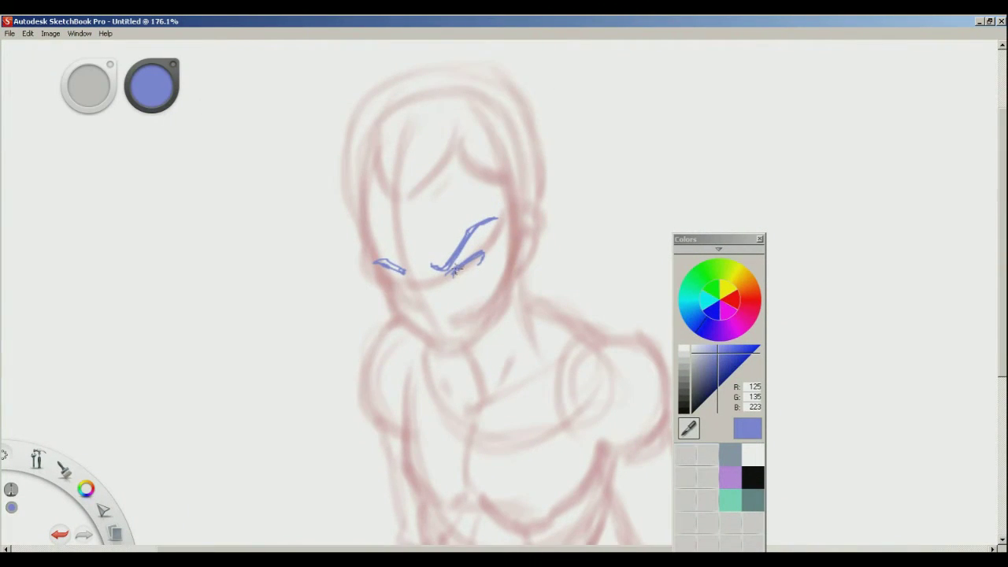
drag(405, 282, 446, 295)
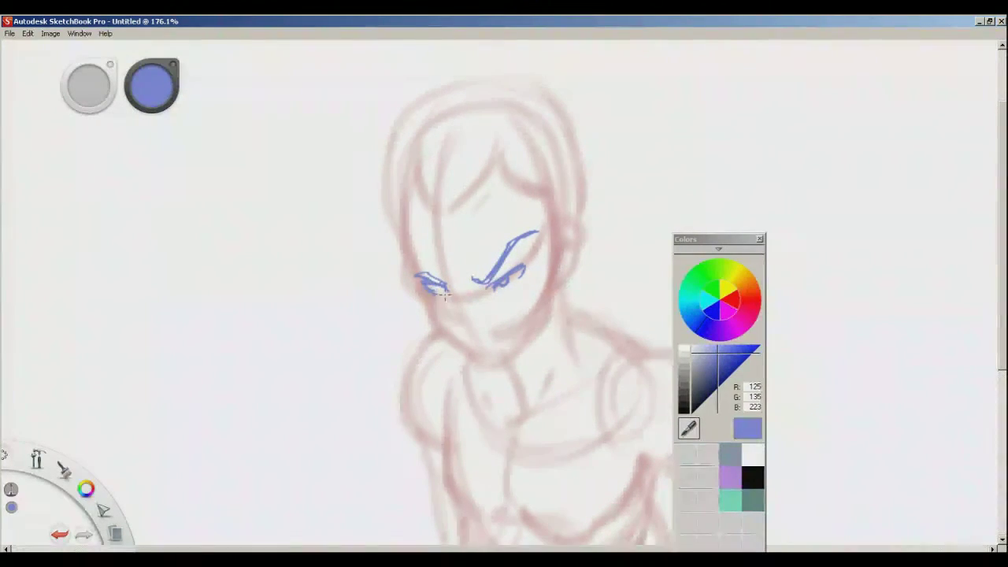
drag(513, 284, 487, 275)
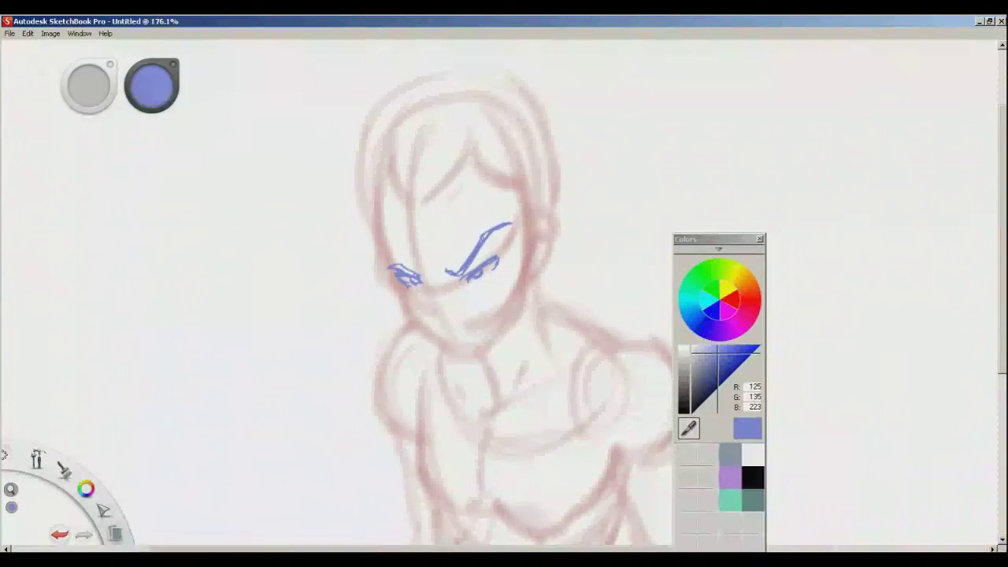
key(ctrl+z)
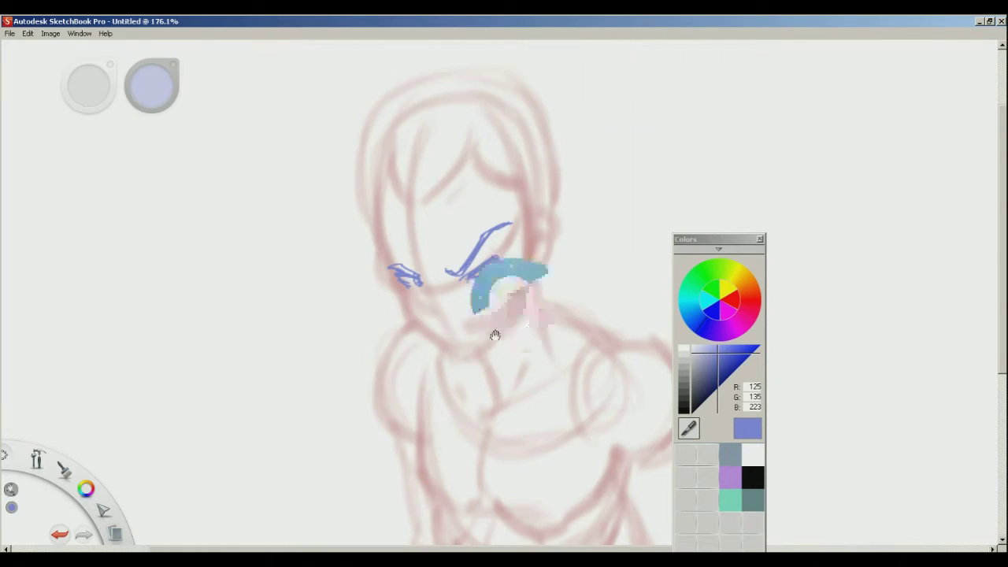
drag(502, 342, 470, 339)
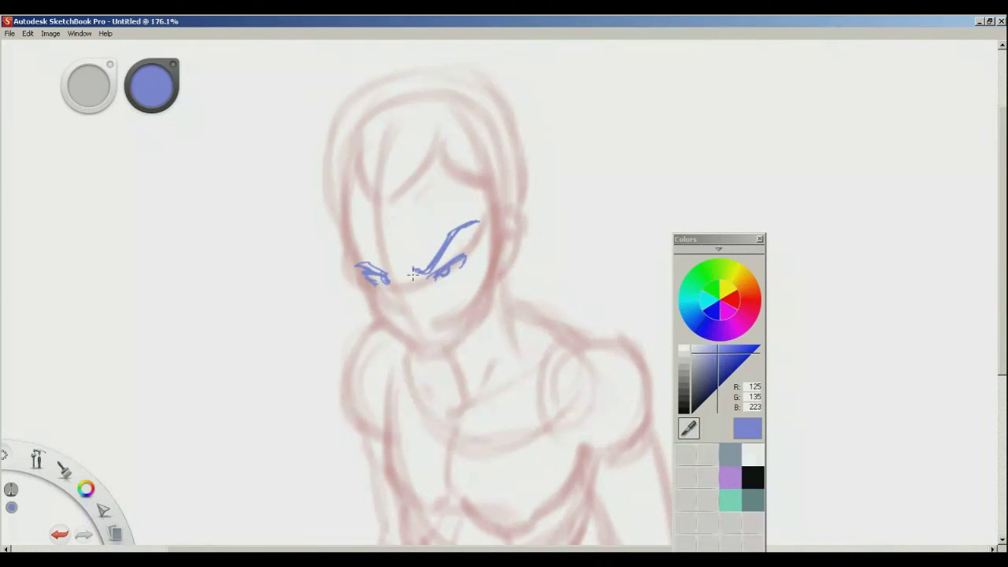
Add short frown lines between the eyebrows and try a nose line below them
drag(400, 258, 404, 274)
drag(393, 262, 392, 269)
drag(438, 323, 423, 321)
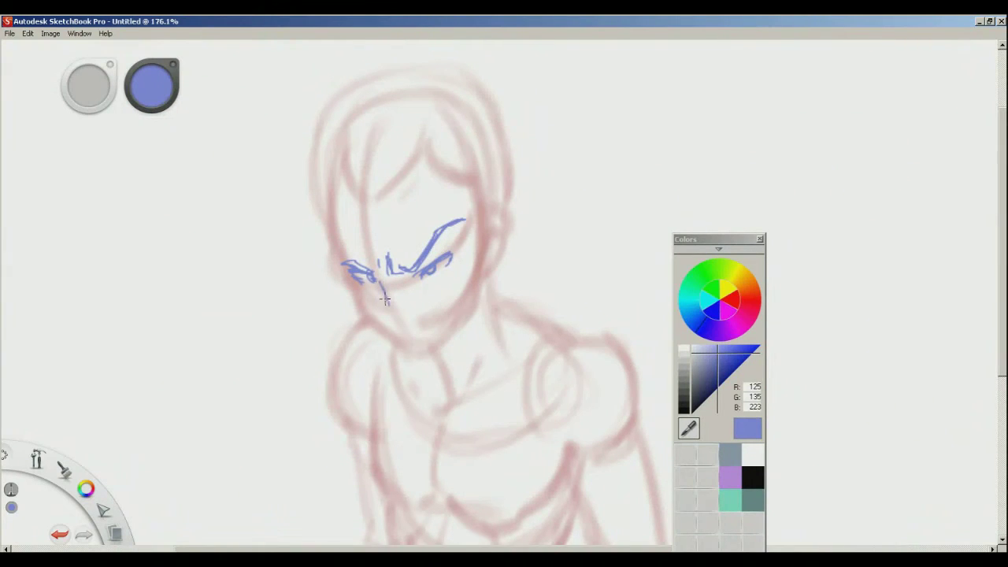
key(ctrl+z)
key(ctrl+z)
drag(382, 290, 383, 307)
Undo the blue eye, nose and far eyebrow strokes, and clear the remaining blue eyebrow
key(ctrl+z)
key(ctrl+z)
key(ctrl+z)
key(ctrl+z)
key(ctrl+z)
key(ctrl+z)
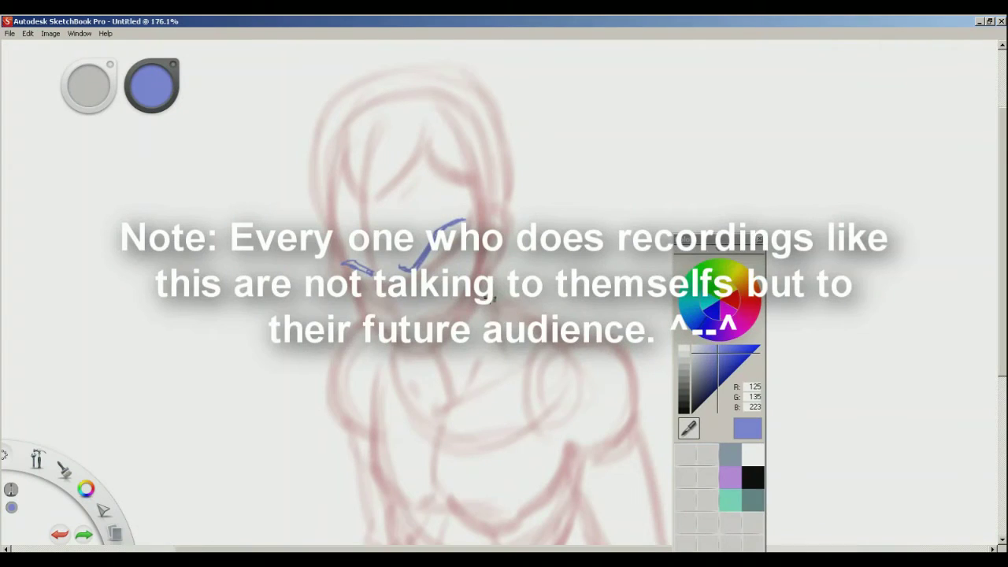
key(ctrl+z)
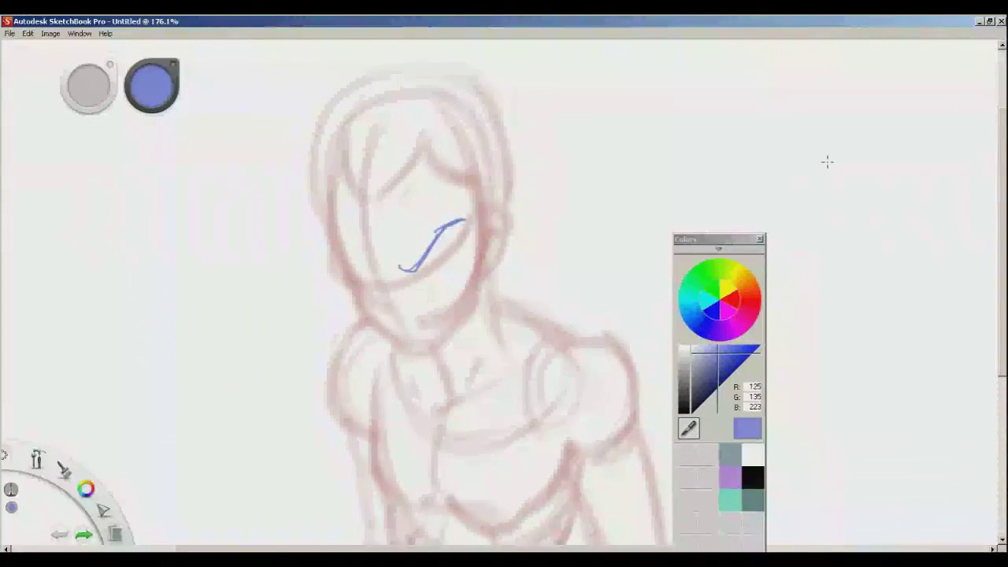
key(Delete)
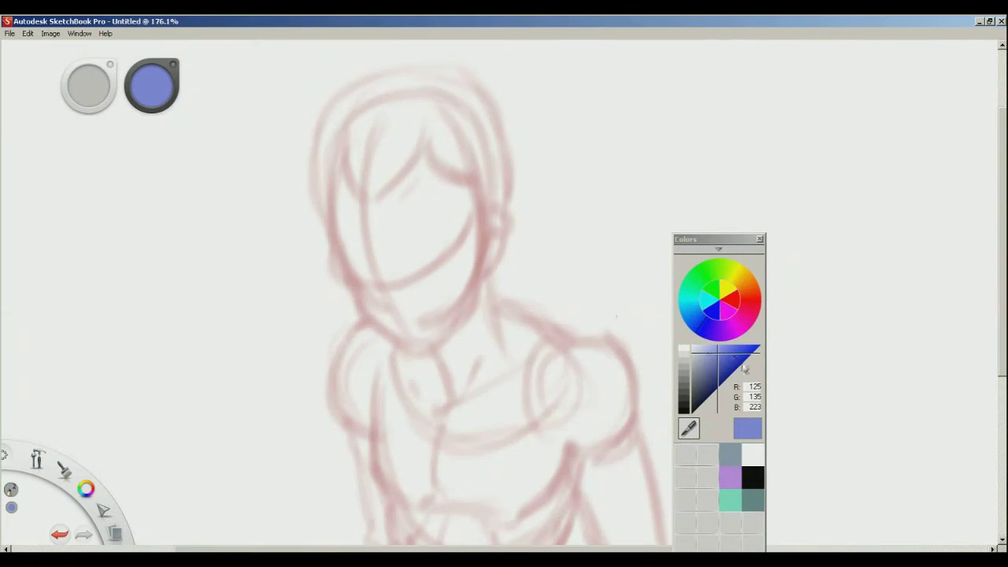
Set the brush colour to a deeper blue with RGB 81, 93, 195, and undo a test stroke on the face
drag(721, 364, 722, 360)
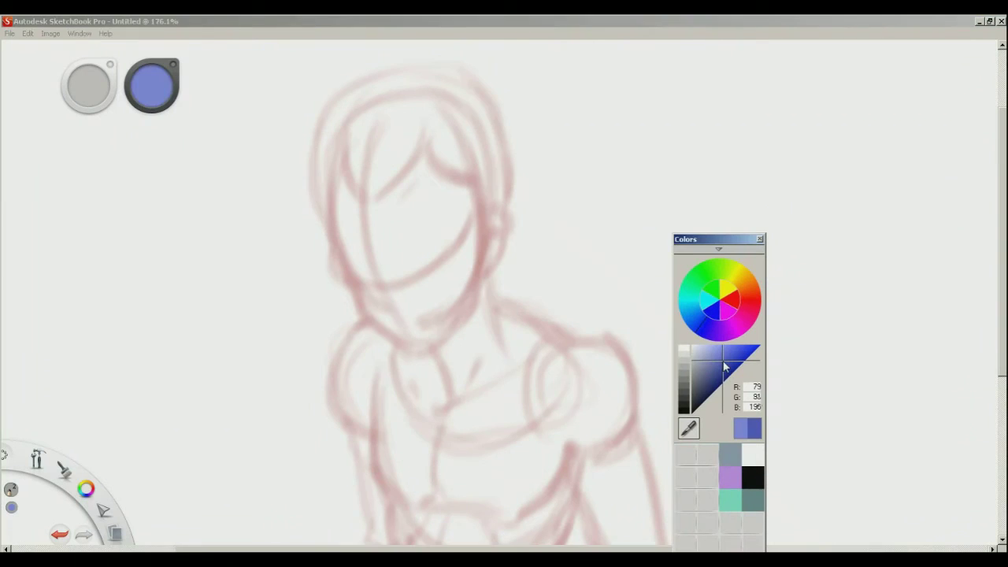
drag(406, 264, 446, 216)
key(ctrl+z)
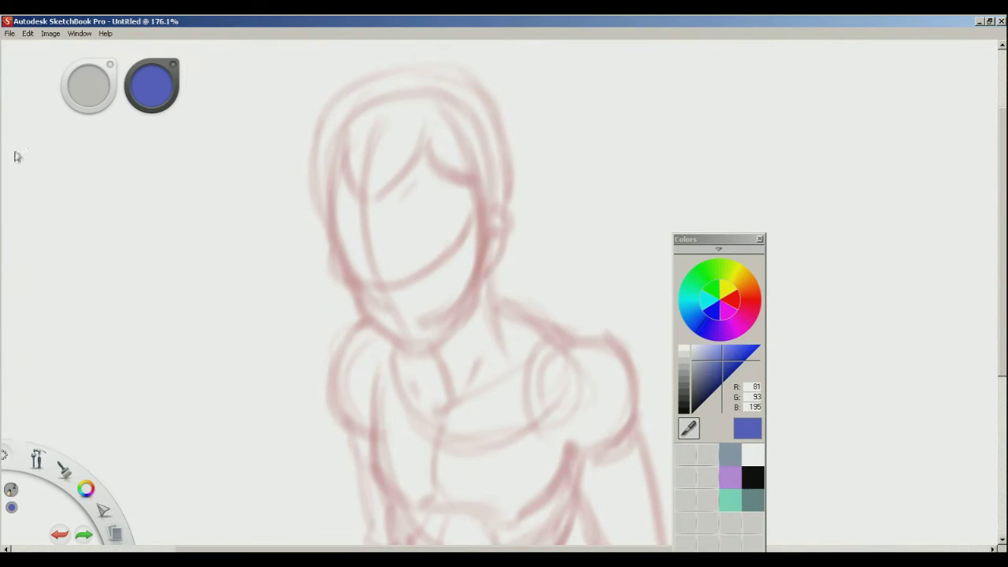
Set the brush size to 3.8 for both heavy and light pen pressure and save the brush properties
key(d)
drag(837, 289, 821, 289)
click(907, 535)
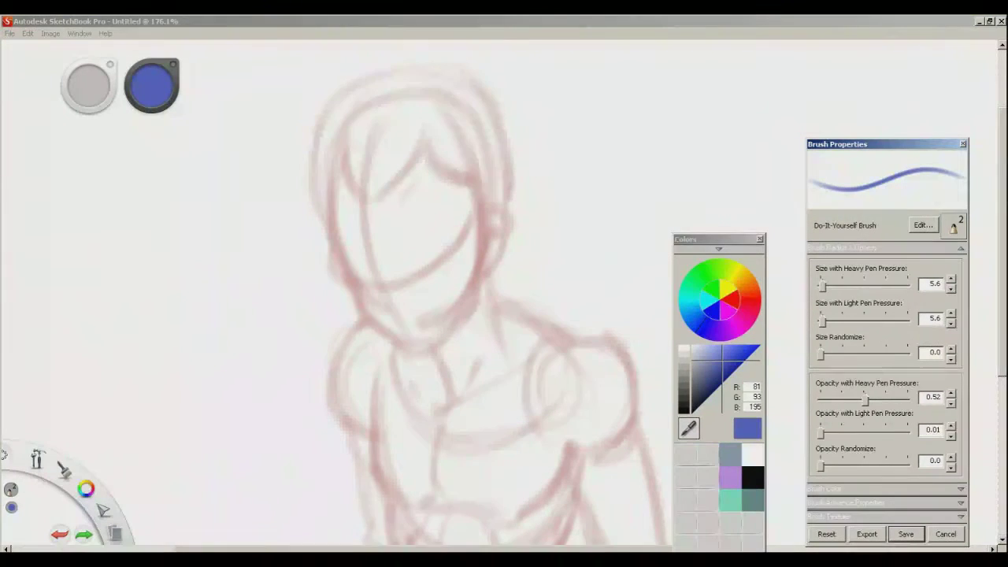
drag(821, 287, 822, 289)
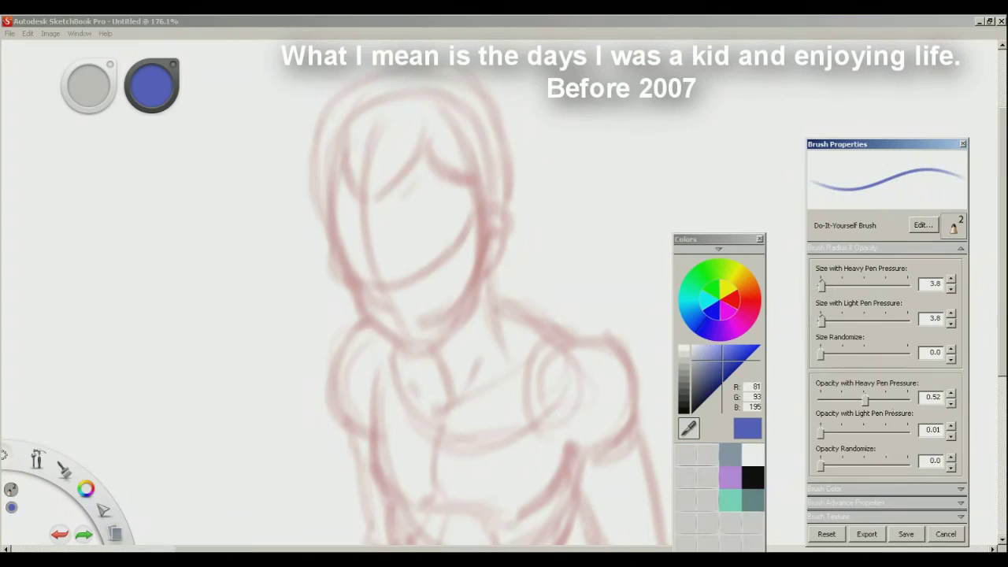
click(905, 533)
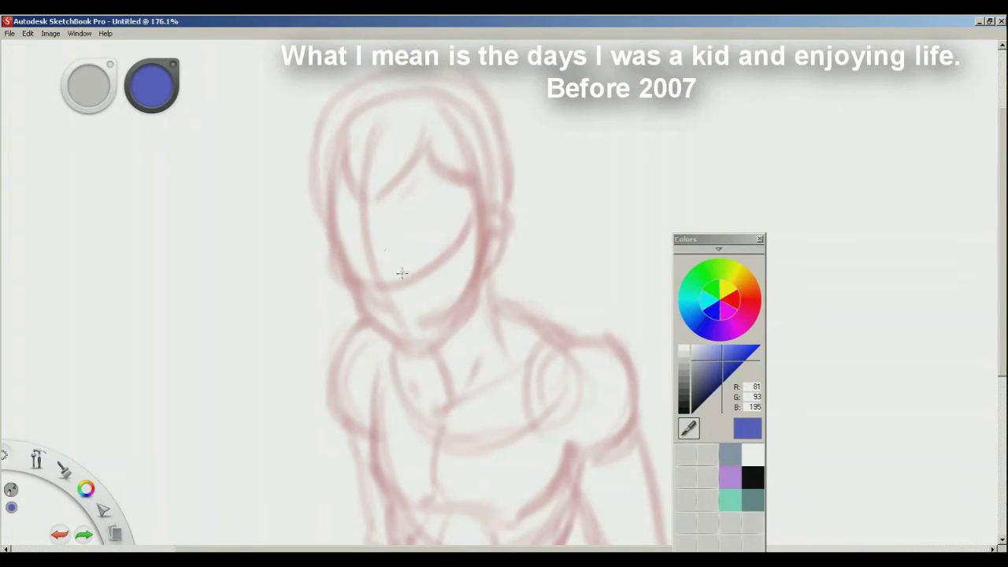
Draw the near eyebrow as a sharp upward curve in blue, with a narrowed, shaded eye beneath it
drag(410, 259, 439, 221)
key(space)
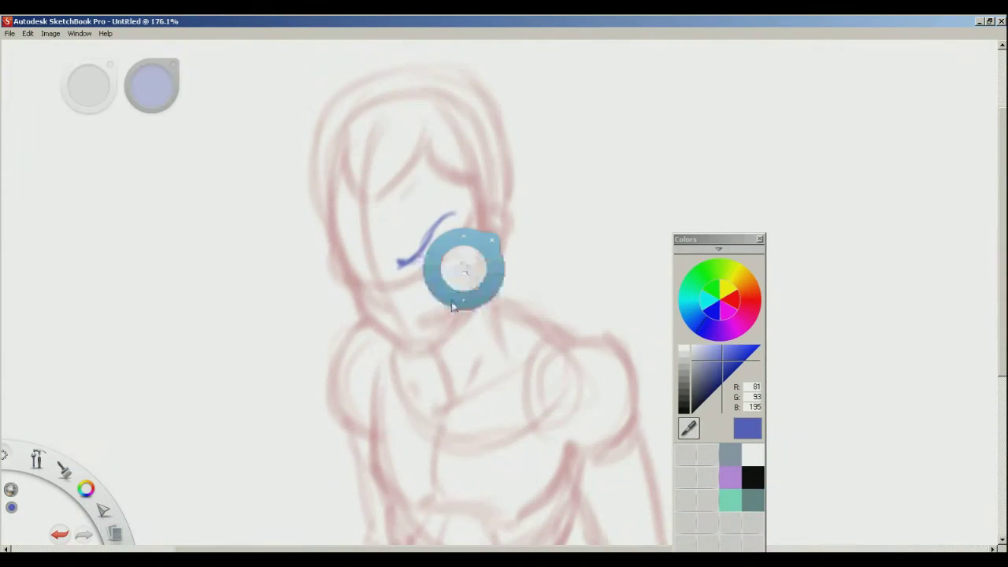
drag(452, 305, 467, 328)
mouse_move(427, 296)
mouse_down()
mouse_move(462, 272)
mouse_move(451, 295)
mouse_move(510, 297)
mouse_move(500, 274)
mouse_up()
key(space)
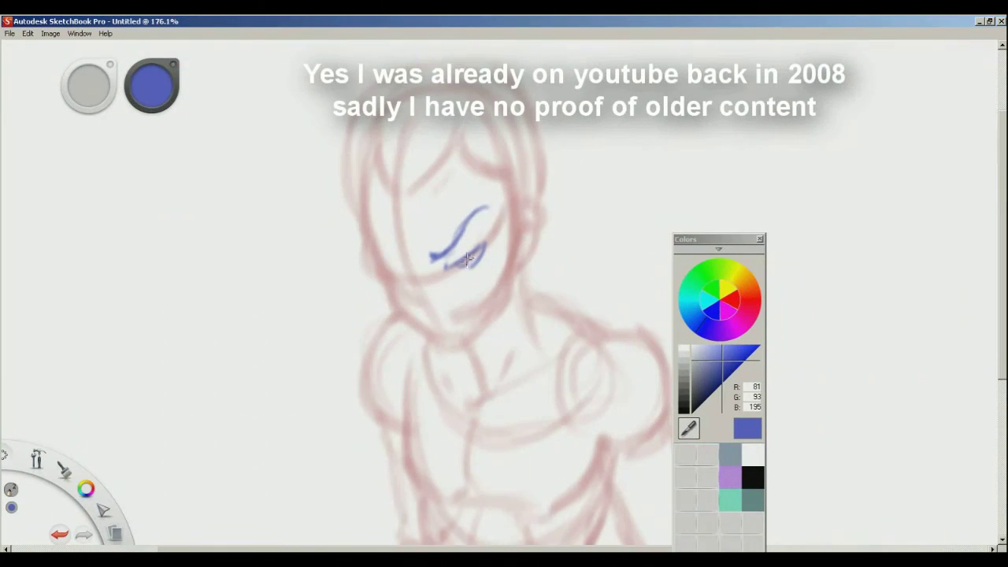
mouse_move(467, 260)
mouse_down()
mouse_move(457, 301)
mouse_move(479, 286)
mouse_move(463, 292)
mouse_up()
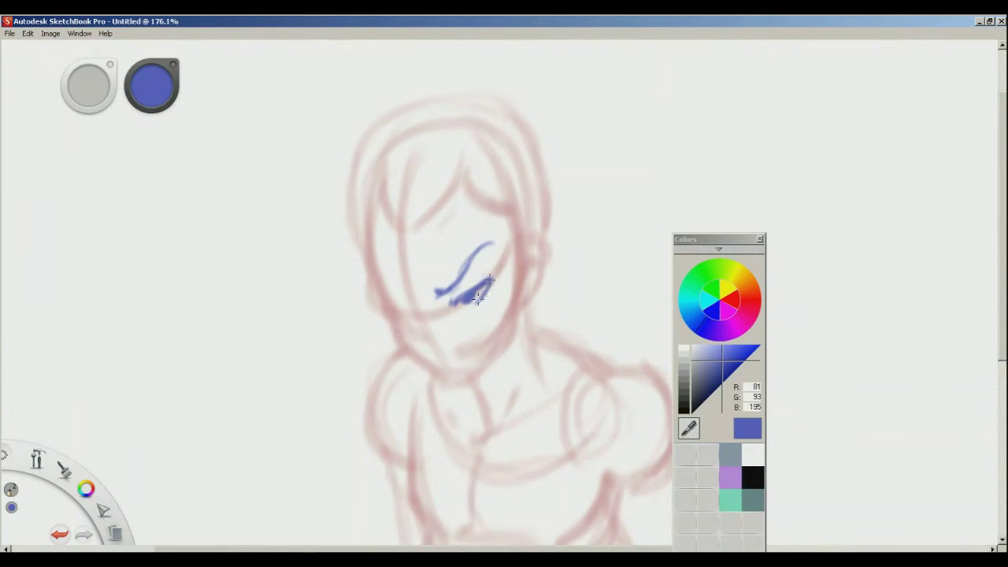
Draw the far eyebrow and the narrowed far eye in blue at the edge of the face
mouse_move(426, 346)
mouse_down()
mouse_move(455, 347)
mouse_move(397, 353)
mouse_up()
mouse_move(410, 304)
mouse_down()
mouse_move(375, 287)
mouse_move(409, 304)
mouse_up()
drag(405, 360, 401, 343)
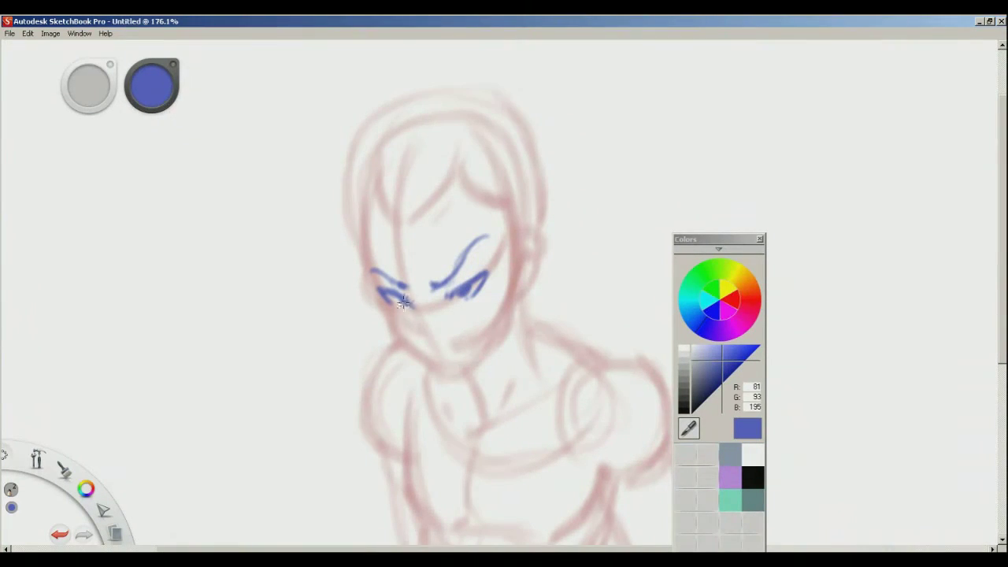
Add a short line for the underside of the nose and frown lines between the eyebrows
drag(484, 334, 454, 331)
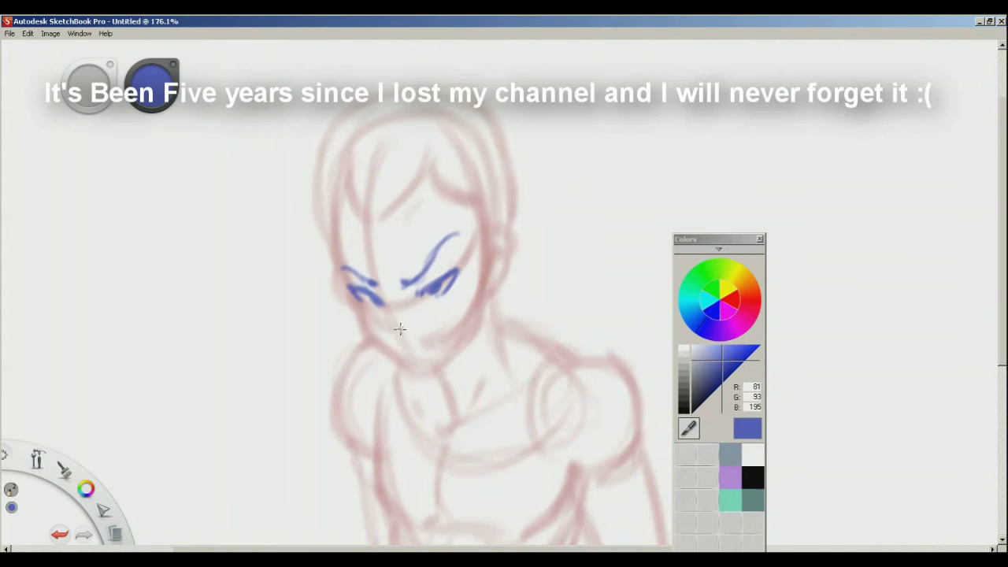
drag(387, 329, 418, 333)
drag(430, 276, 441, 310)
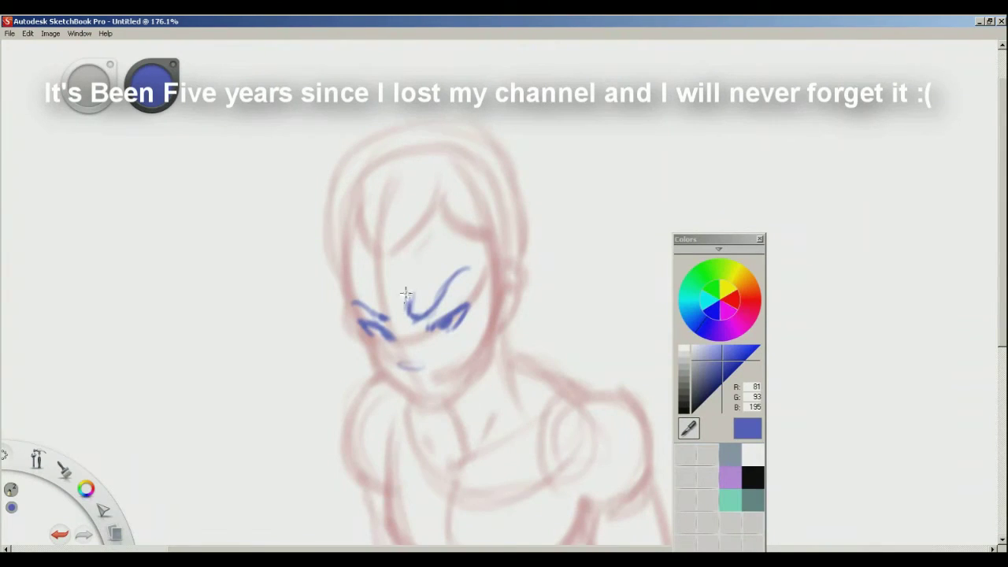
drag(453, 328, 417, 301)
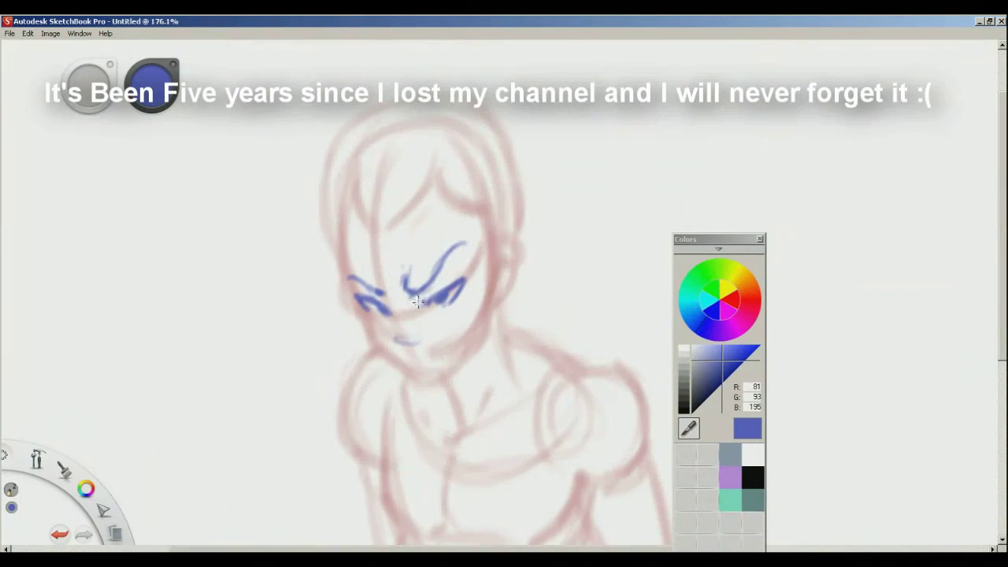
drag(388, 299, 411, 319)
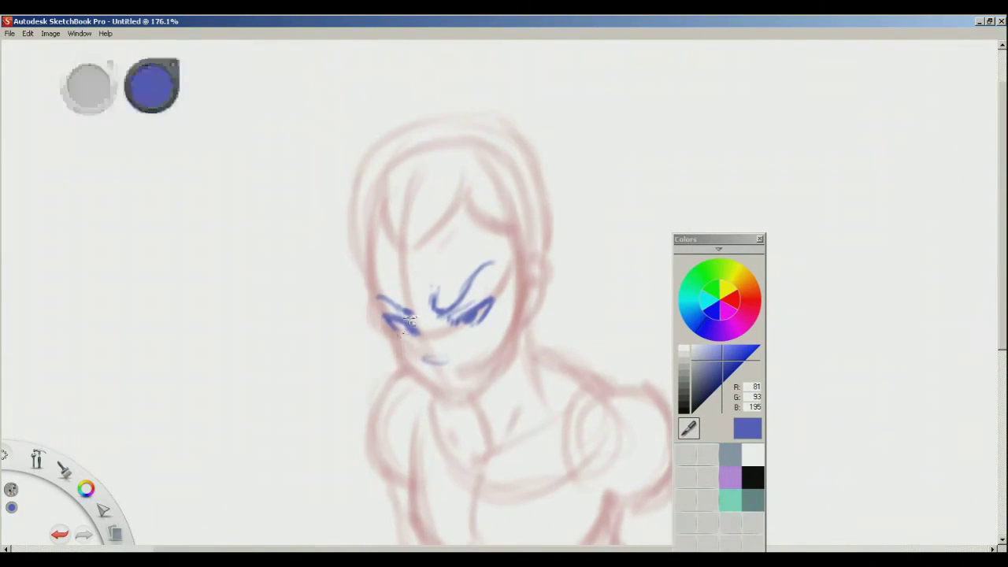
drag(487, 346, 473, 324)
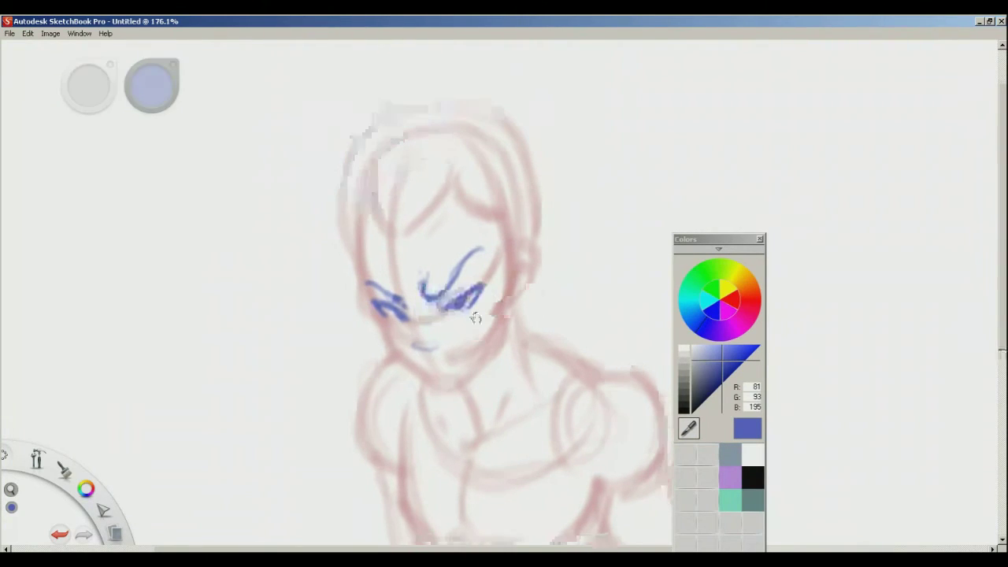
Outline the face in blue from the far temple down around the chin and up the near jaw
drag(354, 215, 370, 299)
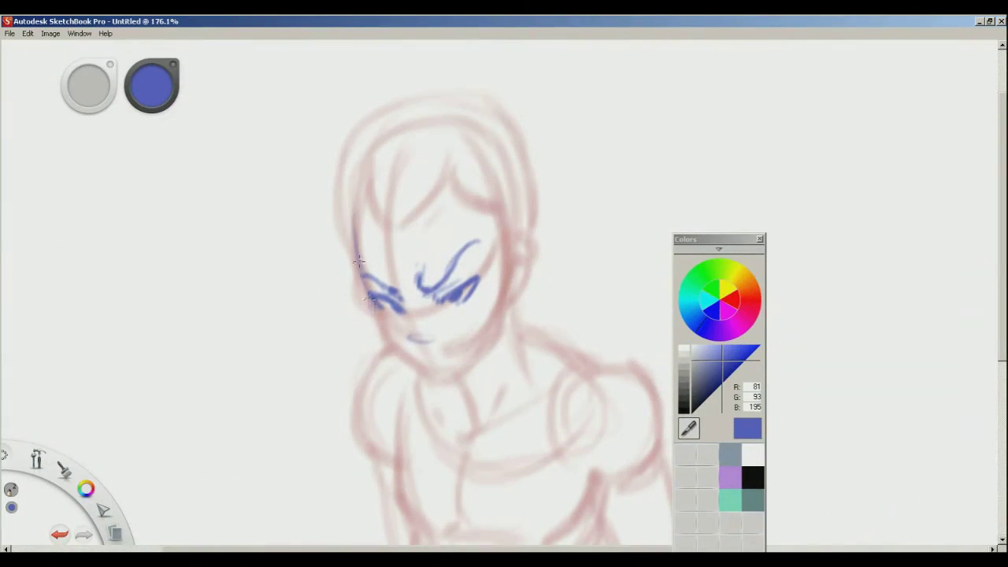
mouse_move(386, 337)
mouse_down()
mouse_move(391, 351)
mouse_move(444, 378)
mouse_move(435, 375)
mouse_up()
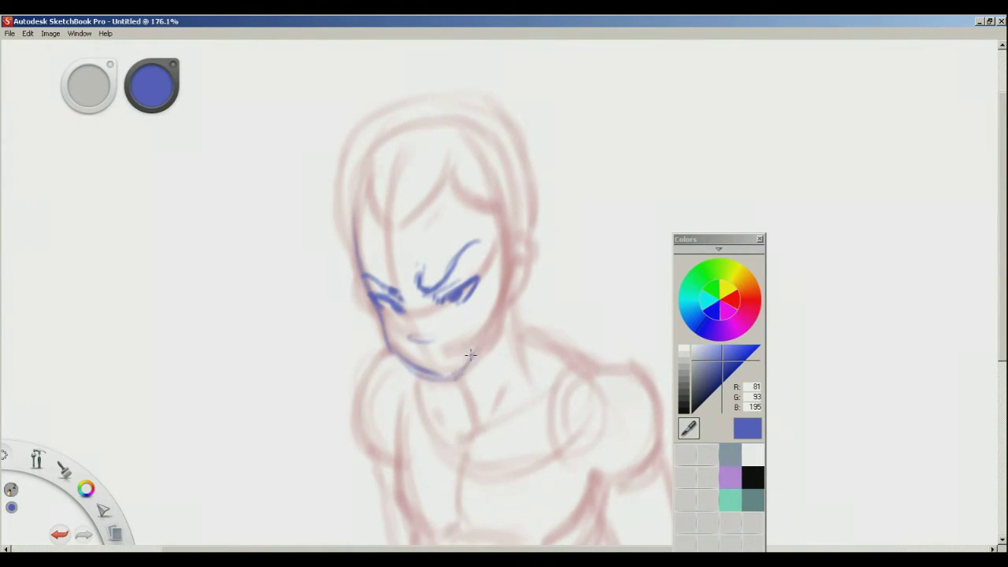
drag(466, 371, 500, 312)
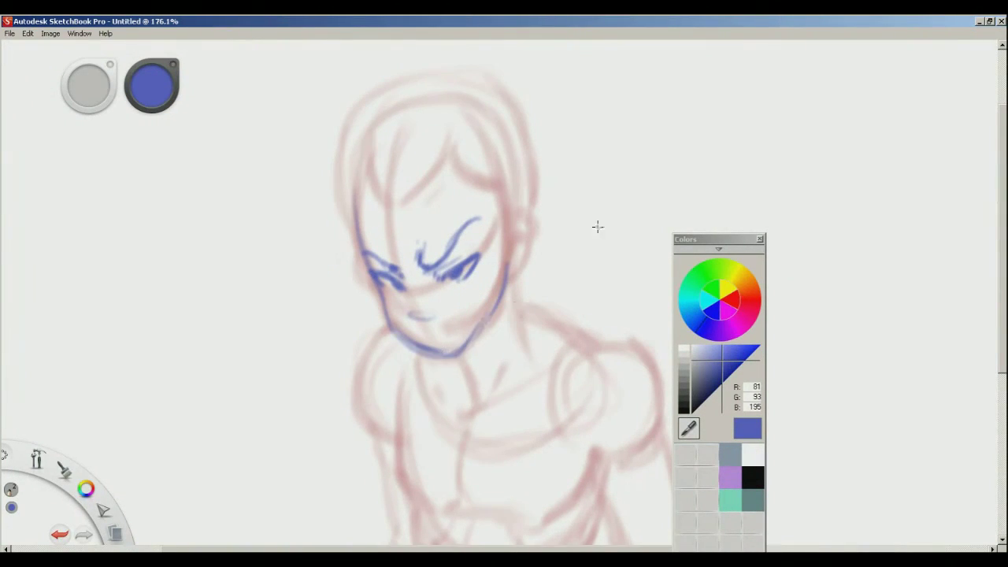
Refine the tip of the nose and draw a short, downturned mouth above the chin
drag(553, 250, 538, 304)
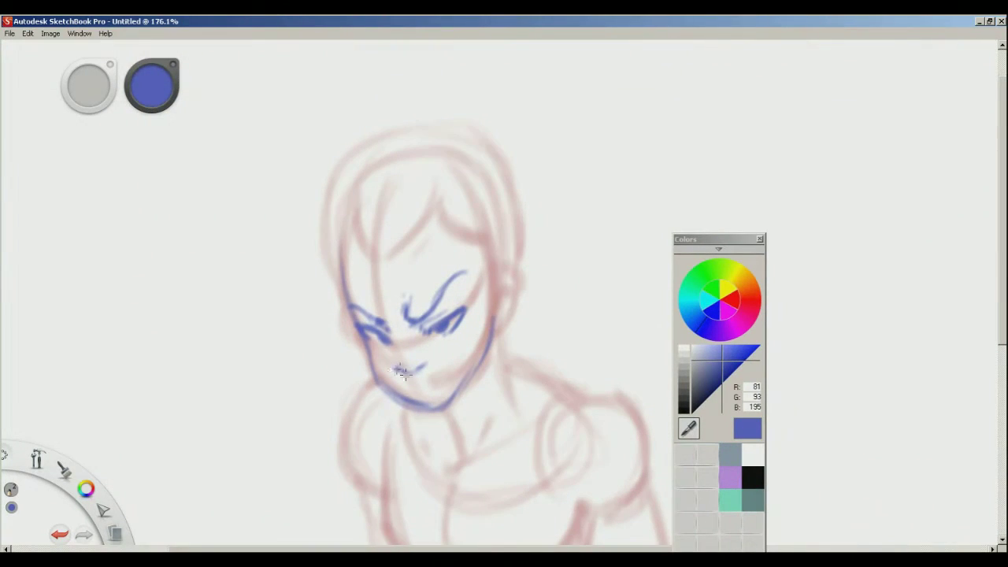
key(space)
drag(517, 379, 524, 359)
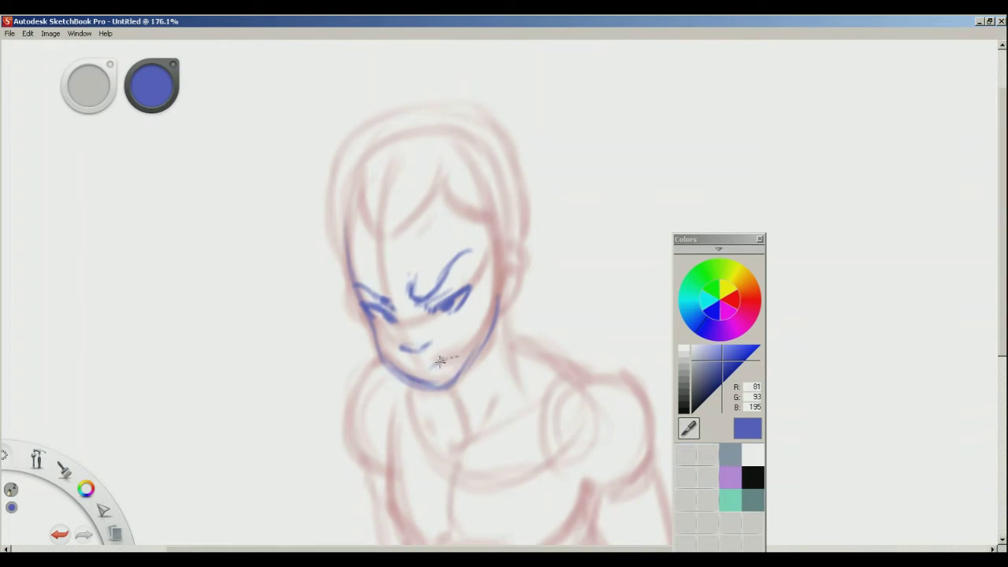
drag(535, 299, 522, 354)
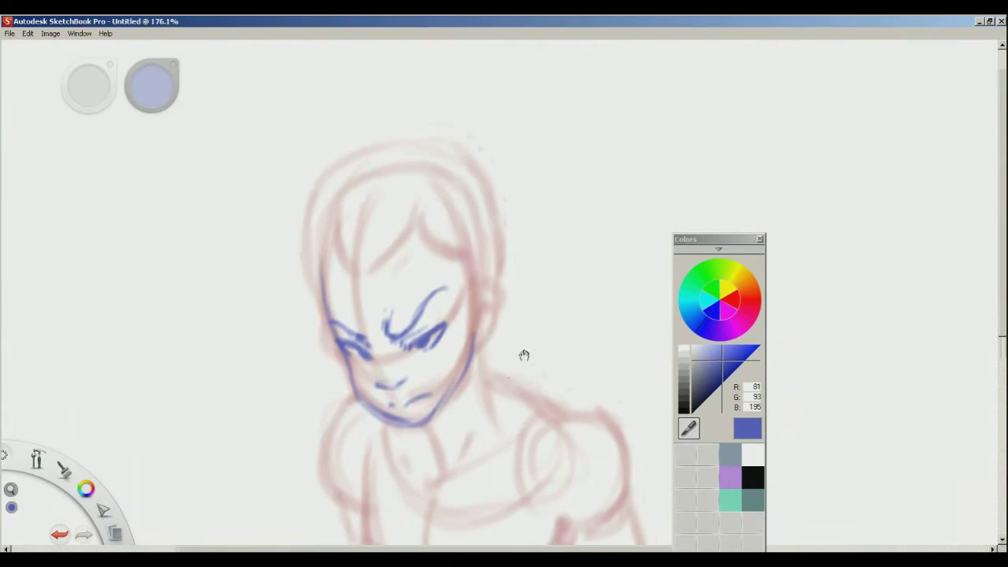
Draw pointed fringe strands sweeping from the parting across the forehead to the far side of the face
drag(412, 220, 379, 288)
drag(400, 228, 361, 294)
drag(376, 255, 339, 309)
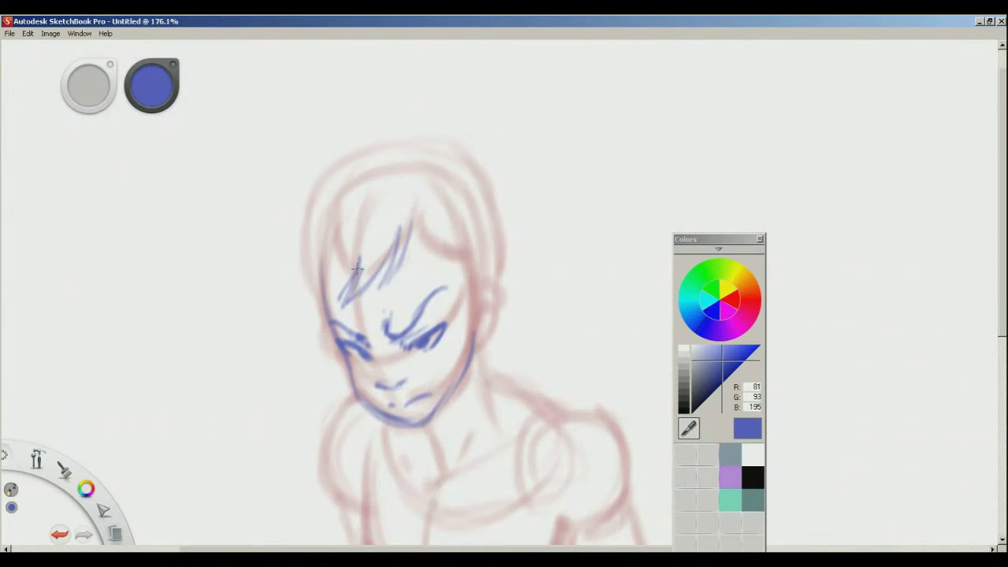
drag(358, 269, 330, 310)
mouse_move(306, 261)
mouse_down()
mouse_move(325, 331)
mouse_move(347, 266)
mouse_up()
mouse_move(329, 305)
mouse_down()
mouse_move(359, 257)
mouse_move(369, 267)
mouse_up()
Draw the near-side fringe and long side locks framing both sides of the face
drag(367, 217, 391, 282)
drag(383, 241, 409, 327)
mouse_move(409, 276)
mouse_down()
mouse_move(406, 322)
mouse_move(416, 268)
mouse_move(411, 334)
mouse_move(423, 308)
mouse_move(410, 338)
mouse_move(425, 270)
mouse_move(408, 349)
mouse_up()
mouse_move(432, 258)
mouse_down()
mouse_move(409, 347)
mouse_move(438, 311)
mouse_move(418, 346)
mouse_up()
mouse_move(304, 346)
mouse_down()
mouse_move(358, 378)
mouse_move(333, 325)
mouse_up()
drag(447, 357, 437, 324)
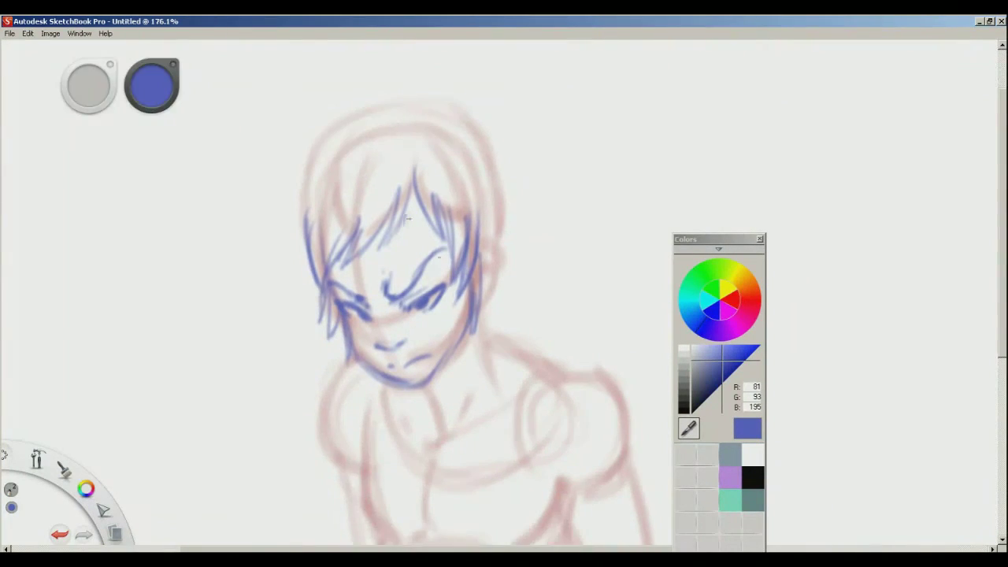
Try outer hair strokes sweeping away from the far side of the head, and undo them
drag(393, 260, 445, 336)
mouse_move(376, 252)
mouse_down()
mouse_move(337, 304)
mouse_move(337, 321)
mouse_move(344, 225)
mouse_move(371, 221)
mouse_up()
drag(310, 244, 370, 203)
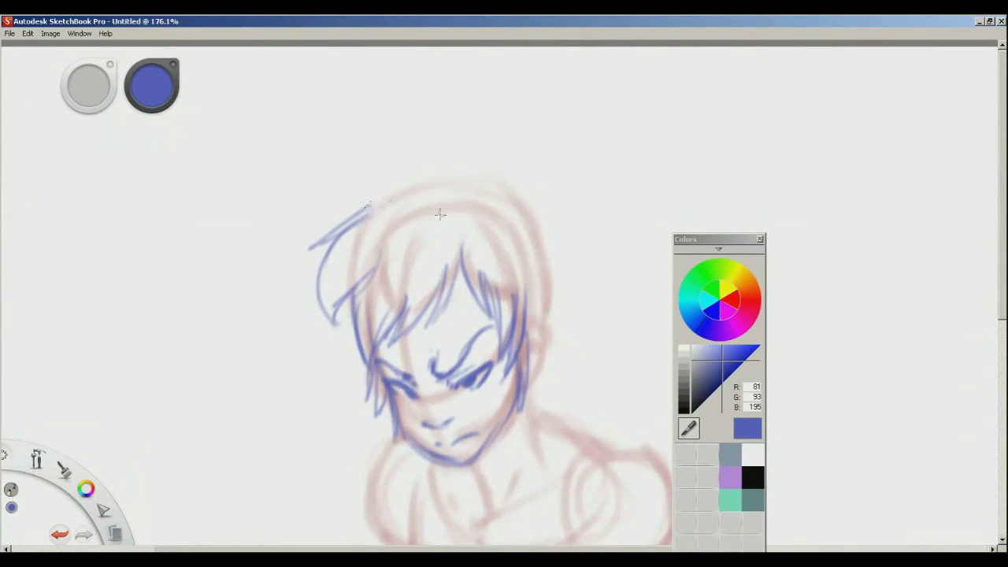
key(ctrl+z)
key(ctrl+z)
key(ctrl+z)
key(ctrl+z)
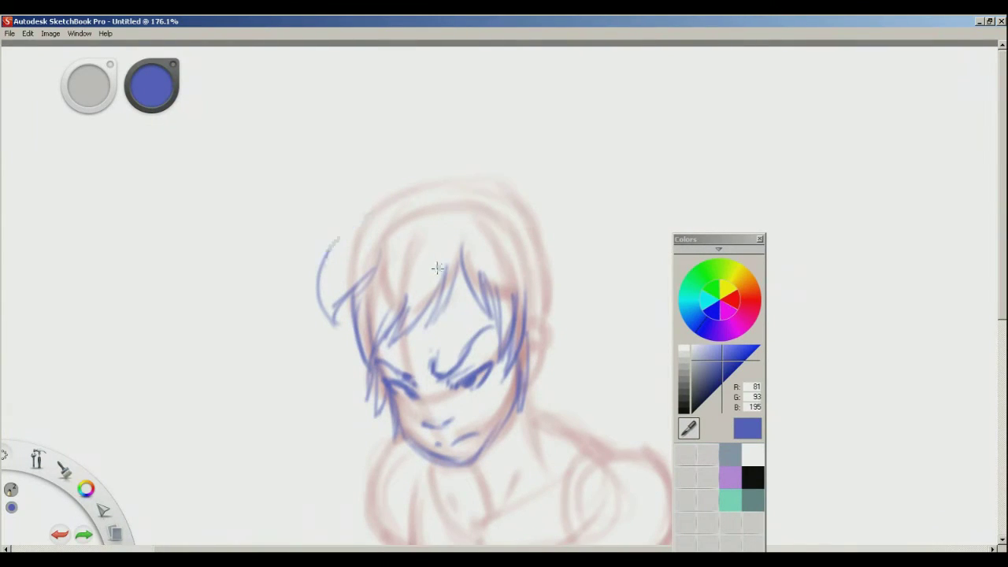
key(ctrl+z)
Outline the hair with spiky tufts on the far side, a curved crown and pointed locks on the near side
mouse_move(348, 291)
mouse_down()
mouse_move(338, 307)
mouse_move(329, 299)
mouse_move(335, 263)
mouse_move(385, 201)
mouse_move(326, 214)
mouse_move(439, 169)
mouse_up()
key(space)
drag(556, 258, 511, 232)
mouse_move(398, 148)
mouse_down()
mouse_move(456, 150)
mouse_move(484, 174)
mouse_move(443, 147)
mouse_move(500, 194)
mouse_move(504, 273)
mouse_up()
key(space)
drag(493, 329, 496, 290)
mouse_move(505, 237)
mouse_down()
mouse_move(513, 274)
mouse_move(494, 253)
mouse_move(502, 282)
mouse_up()
key(space)
drag(496, 346, 491, 326)
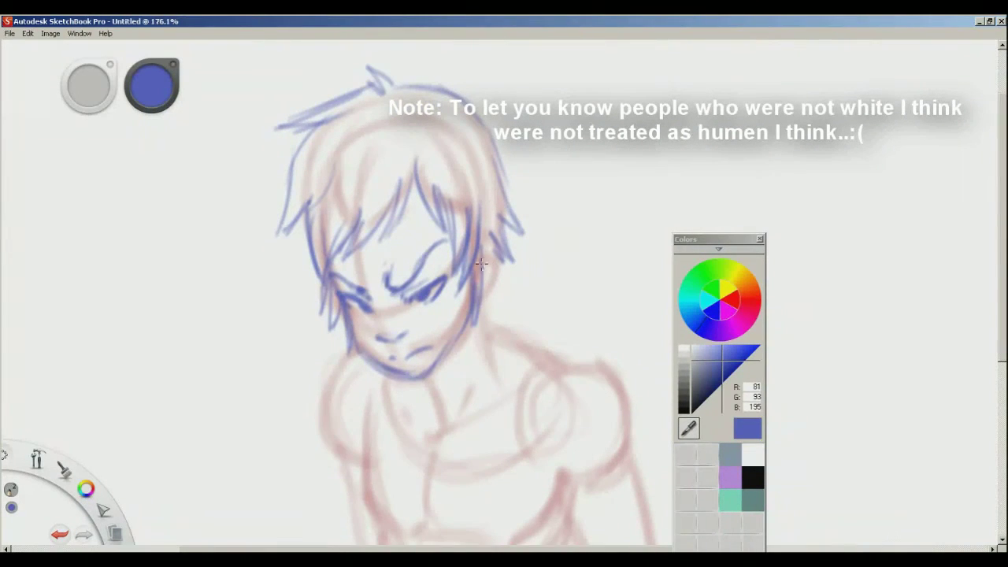
Draw the near ear beneath the pointed side locks
mouse_move(485, 251)
mouse_down()
mouse_move(498, 258)
mouse_move(478, 299)
mouse_move(487, 269)
mouse_up()
key(space)
drag(488, 355, 494, 331)
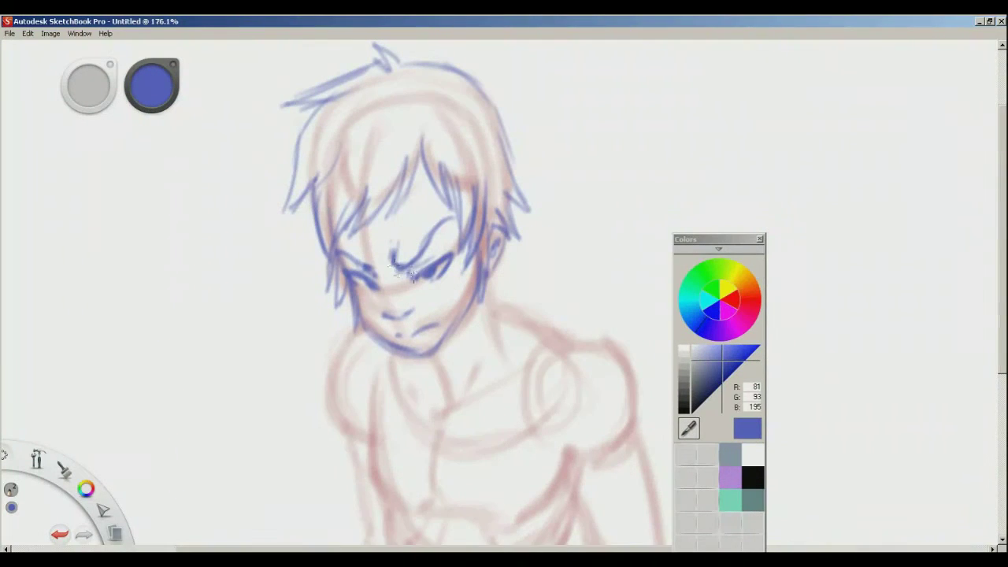
Add a small lock on the far side of the hair and a parting line running down from the crown
key(space)
drag(432, 233, 333, 326)
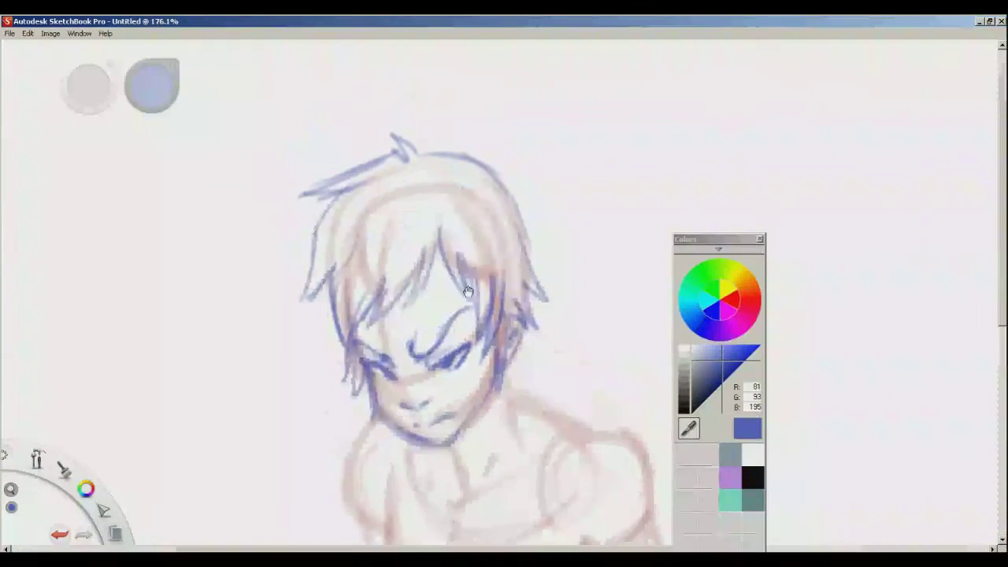
mouse_move(327, 288)
mouse_down()
mouse_move(324, 325)
mouse_move(334, 311)
mouse_up()
key(space)
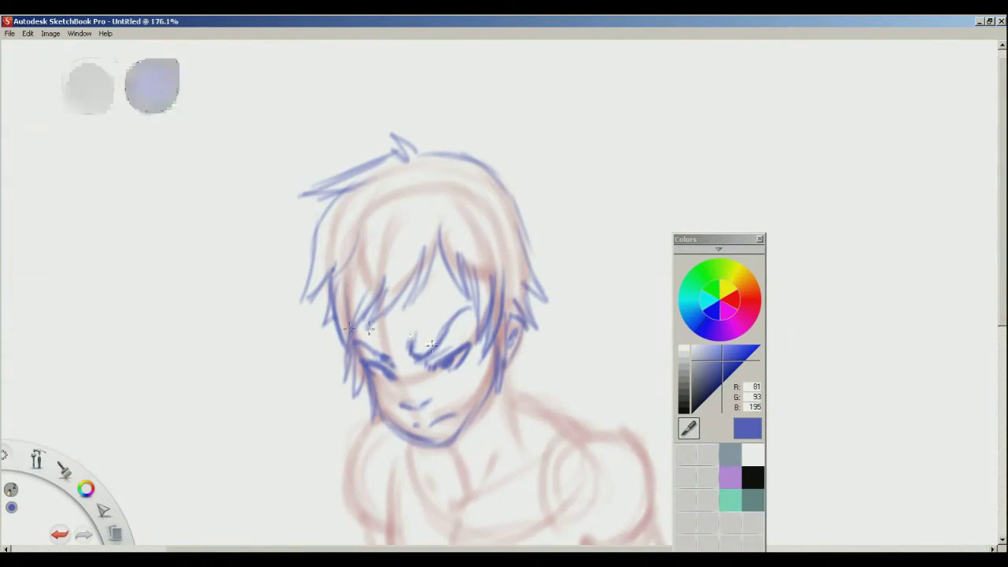
drag(476, 280, 462, 248)
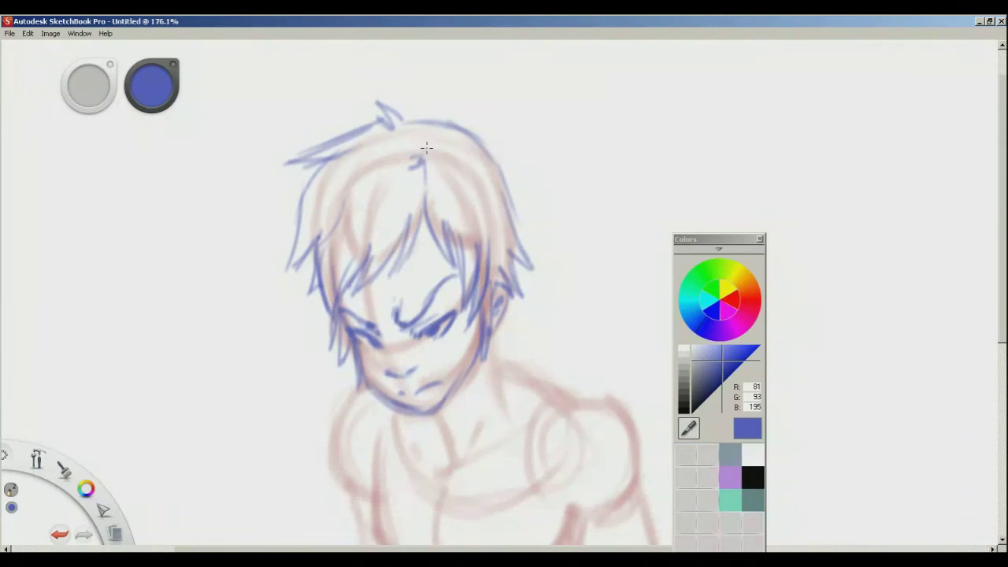
Draw the neck lines below the chin and the near collarbone in blue
key(space)
drag(481, 383, 470, 295)
mouse_move(425, 326)
mouse_down()
mouse_move(432, 385)
mouse_move(422, 378)
mouse_move(507, 338)
mouse_move(407, 362)
mouse_move(392, 341)
mouse_move(512, 344)
mouse_up()
click(394, 342)
key(space)
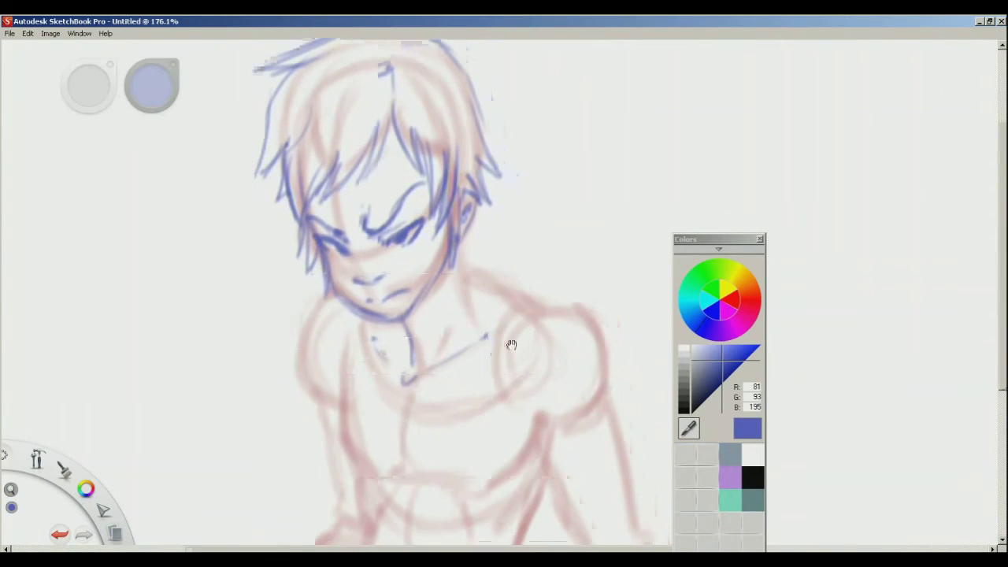
drag(459, 246, 467, 299)
Draw a wide, rounded shirt neckline around the neck and add a short tendon line on the neck
key(space)
drag(525, 326, 532, 286)
mouse_move(357, 277)
mouse_down()
mouse_move(393, 349)
mouse_move(465, 357)
mouse_move(436, 357)
mouse_move(493, 342)
mouse_move(526, 290)
mouse_move(508, 253)
mouse_move(475, 234)
mouse_up()
key(space)
drag(439, 353, 447, 333)
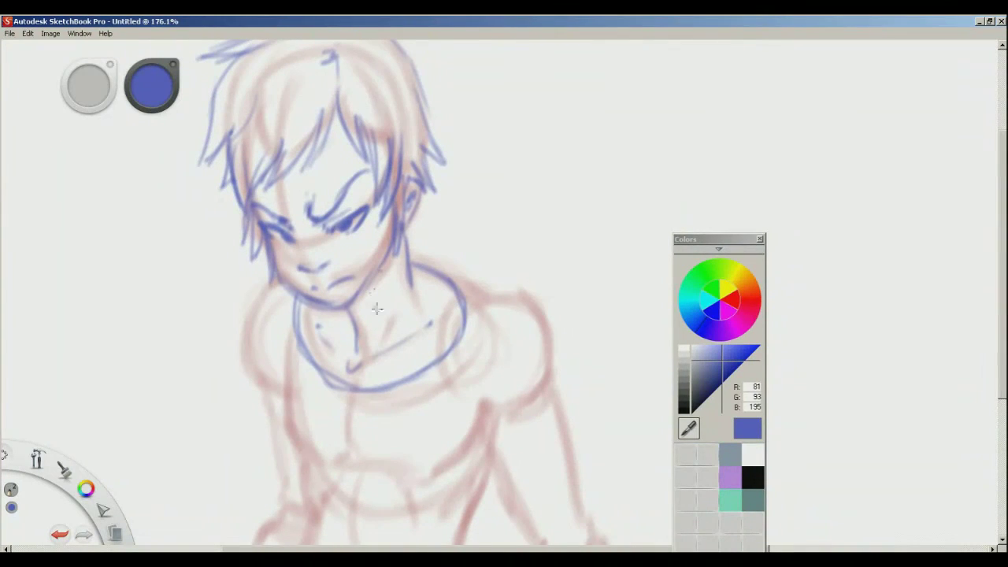
key(space)
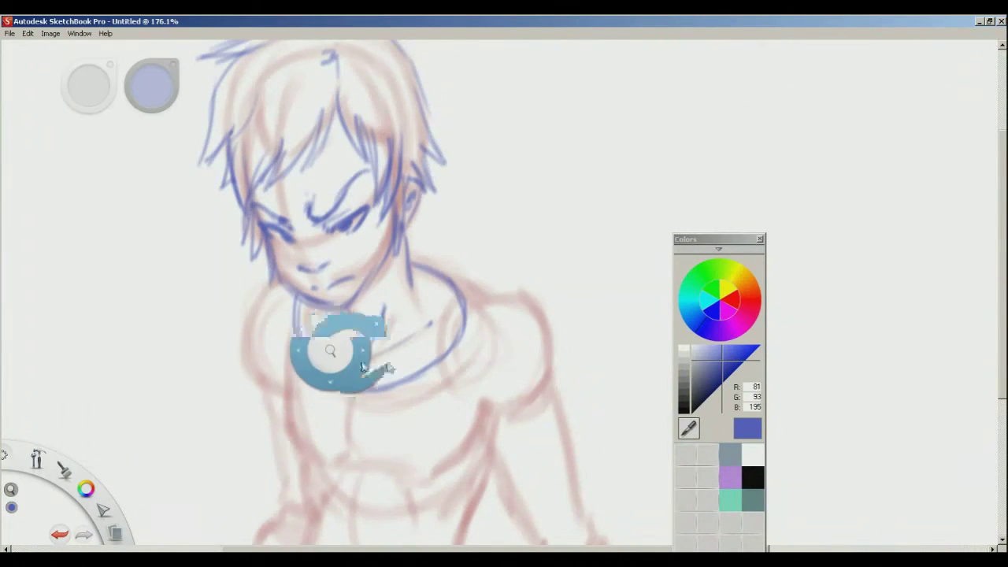
drag(339, 351, 382, 395)
Draw the far side of the torso down from the neckline, with fold lines at the waist
key(space)
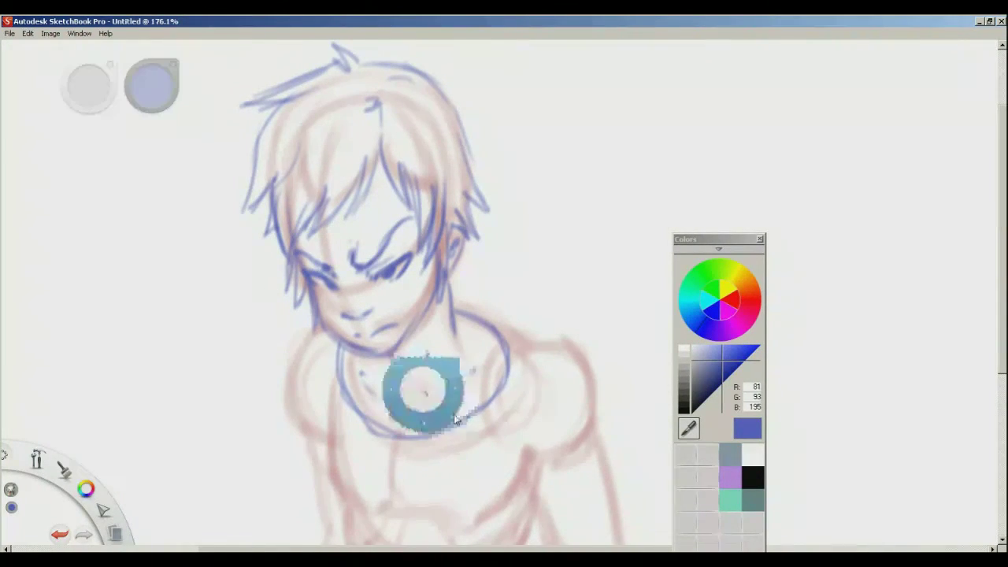
drag(458, 417, 476, 368)
key(space)
mouse_move(335, 367)
mouse_down()
mouse_move(339, 320)
mouse_move(356, 394)
mouse_move(428, 472)
mouse_up()
drag(400, 436, 429, 474)
mouse_move(365, 409)
mouse_down()
mouse_move(380, 448)
mouse_move(377, 504)
mouse_move(378, 466)
mouse_up()
Draw and reinforce a diagonal line running down and outward from the far side of the waist
key(space)
drag(369, 423, 333, 495)
drag(352, 448, 306, 533)
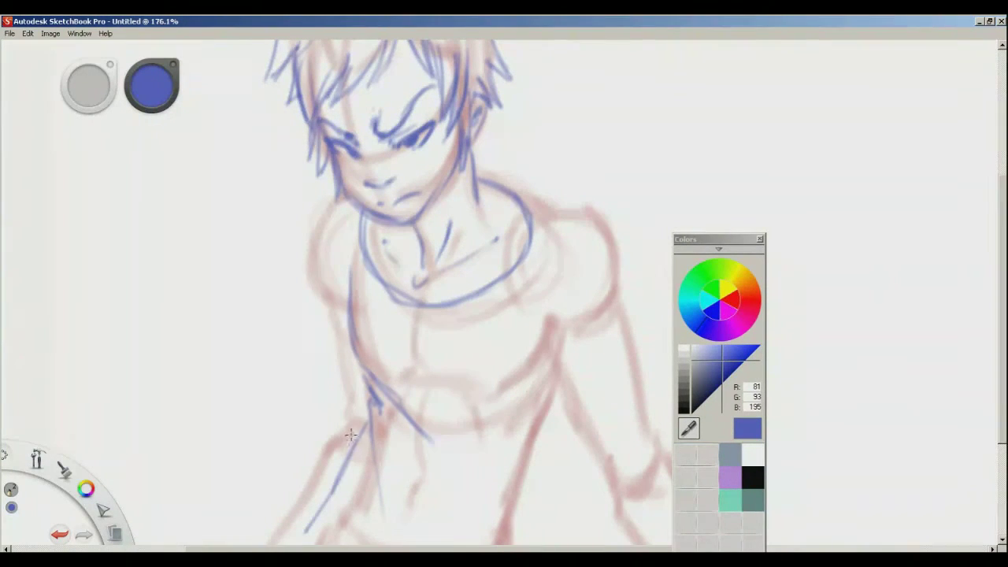
drag(353, 445, 310, 528)
drag(350, 451, 304, 534)
Draw the near side of the torso in blue from the armpit down to the waist
key(space)
drag(481, 376, 416, 420)
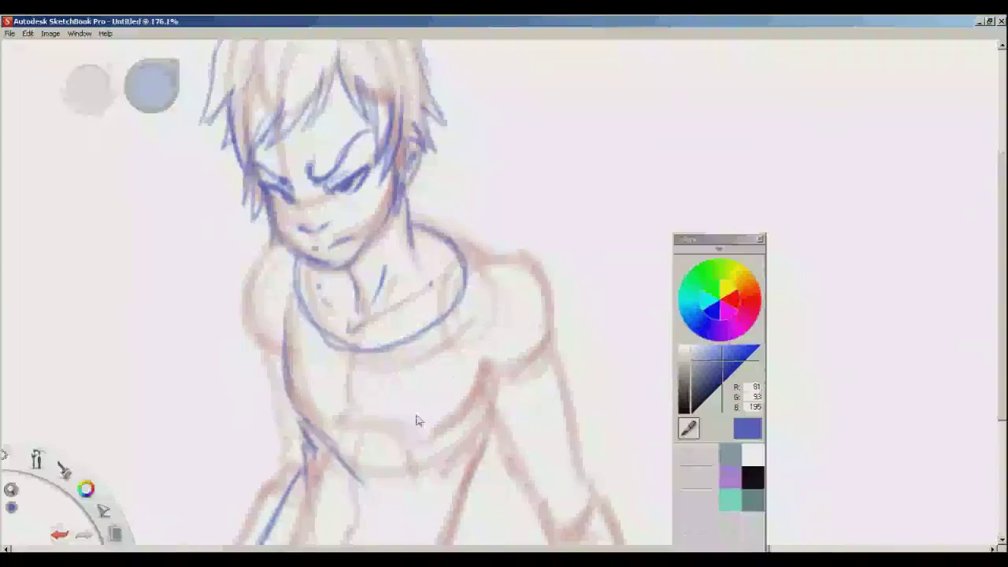
drag(481, 322, 485, 381)
drag(483, 347, 473, 477)
key(space)
drag(545, 392, 554, 352)
drag(487, 425, 460, 487)
drag(474, 446, 444, 541)
Add short diagonal shirt folds along the near side of the waist
key(space)
drag(439, 466, 406, 519)
drag(465, 428, 410, 496)
drag(459, 447, 434, 497)
mouse_move(422, 512)
mouse_down()
mouse_move(411, 526)
mouse_move(412, 464)
mouse_up()
Add a fold line at the far side of the waist and short horizontal lines across the chest
key(space)
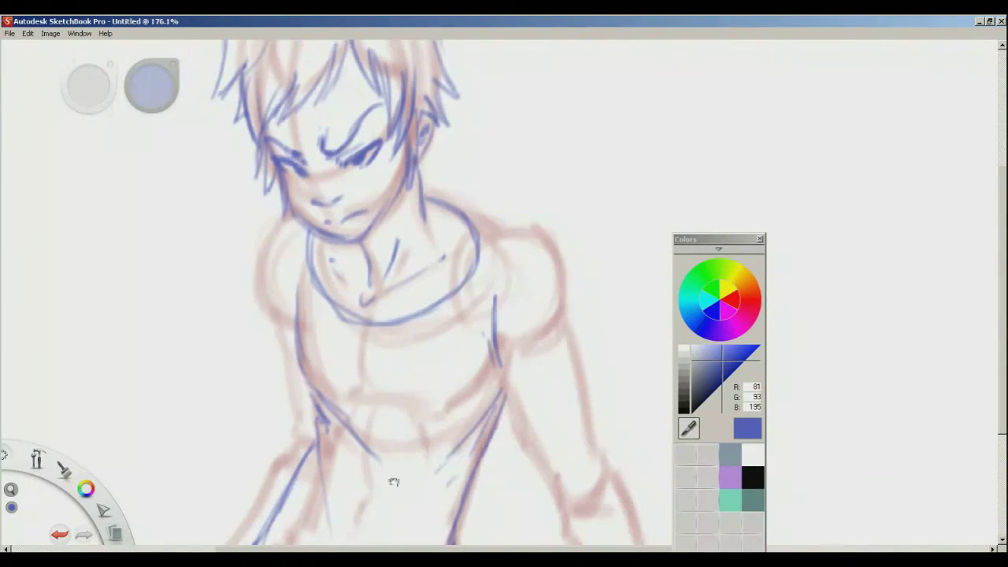
drag(340, 471, 371, 526)
drag(349, 368, 396, 373)
key(space)
drag(522, 305, 470, 320)
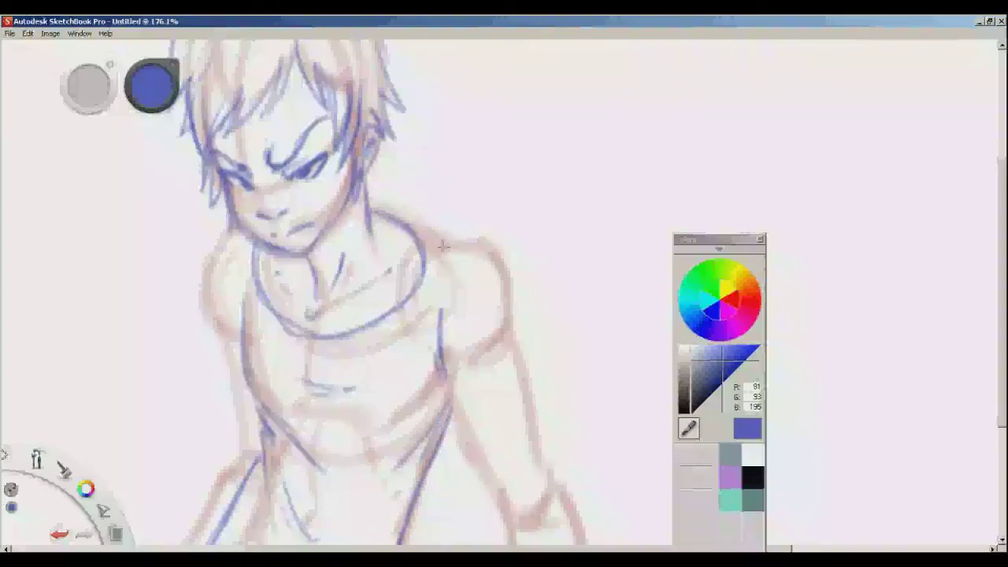
Draw the near shoulder outline and the rolled short-sleeve cuff in blue over the red sketch
mouse_move(432, 246)
mouse_down()
mouse_move(492, 238)
mouse_move(511, 337)
mouse_up()
mouse_move(449, 375)
mouse_down()
mouse_move(510, 331)
mouse_move(533, 361)
mouse_move(473, 419)
mouse_move(531, 365)
mouse_move(456, 415)
mouse_move(479, 386)
mouse_up()
drag(484, 384, 496, 378)
Draw the far shoulder and its short sleeve with small creases, plus crease marks beside the near armpit
key(space)
mouse_move(330, 393)
mouse_down()
mouse_move(382, 371)
mouse_move(265, 386)
mouse_move(277, 386)
mouse_up()
key(space)
drag(417, 409, 490, 395)
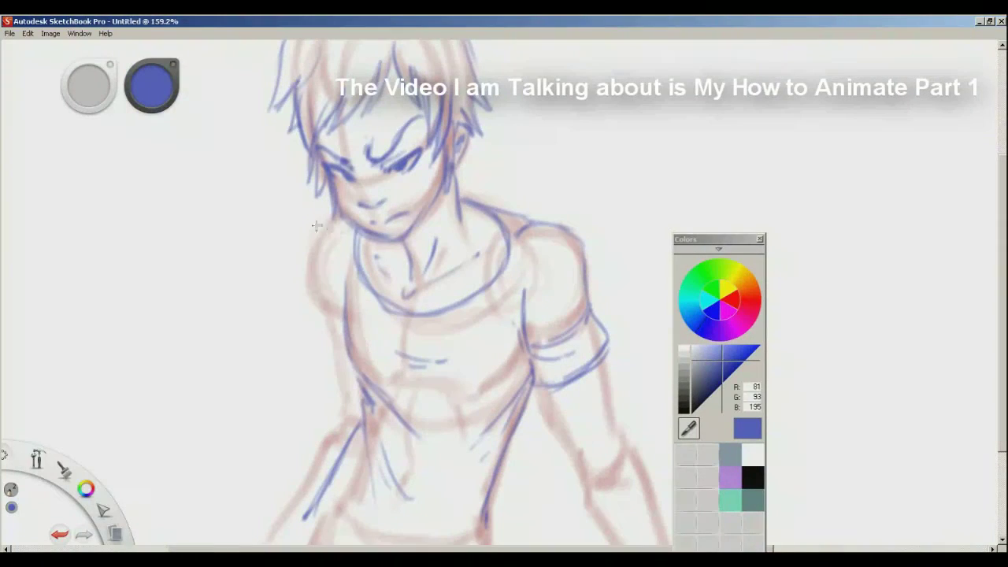
drag(337, 218, 327, 303)
mouse_move(321, 239)
mouse_down()
mouse_move(319, 292)
mouse_move(348, 329)
mouse_move(349, 360)
mouse_up()
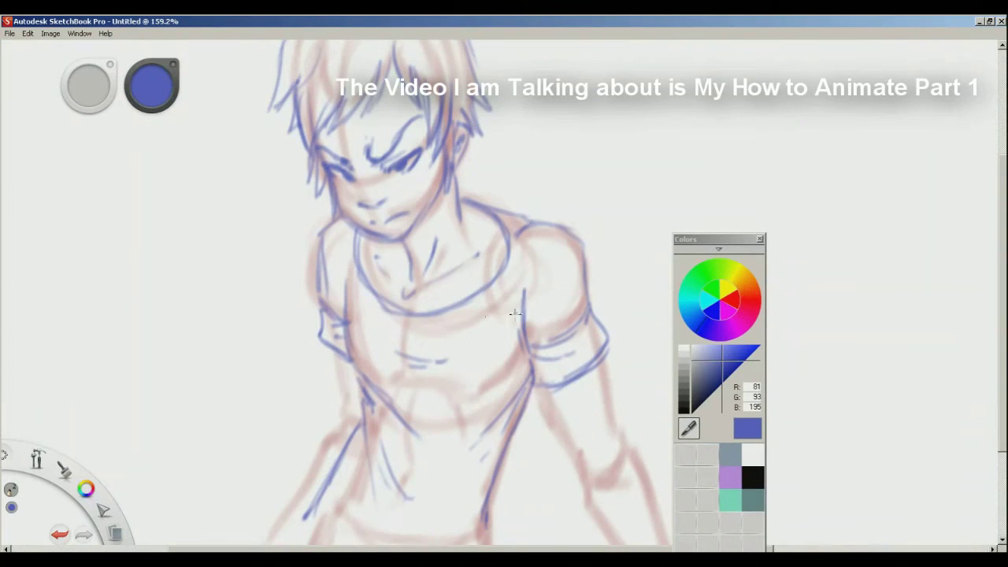
drag(512, 310, 510, 298)
Draw the near arm below the sleeve, outlining the upper arm, elbow and forearm in blue
key(space)
mouse_move(592, 400)
mouse_down()
mouse_move(561, 361)
mouse_move(548, 439)
mouse_up()
key(space)
drag(557, 397, 518, 373)
drag(526, 304, 551, 385)
key(space)
mouse_move(543, 429)
mouse_down()
mouse_move(526, 391)
mouse_move(506, 416)
mouse_move(544, 477)
mouse_up()
mouse_move(537, 354)
mouse_down()
mouse_move(551, 370)
mouse_move(587, 482)
mouse_up()
key(space)
Extend the near side of the torso down to the hip and reinforce the far forearm's inner line
drag(506, 354, 307, 394)
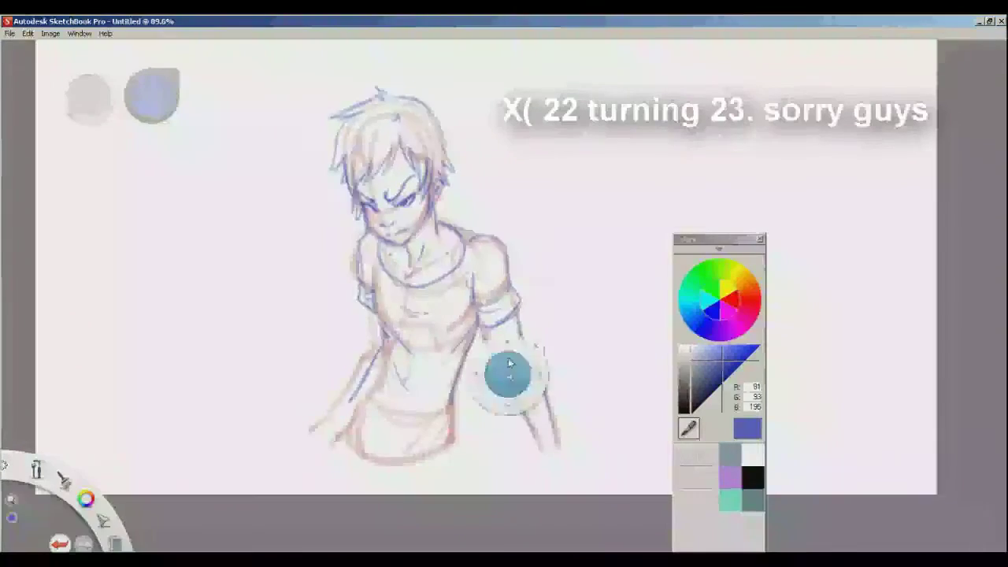
drag(504, 364, 589, 345)
key(space)
drag(494, 444, 572, 411)
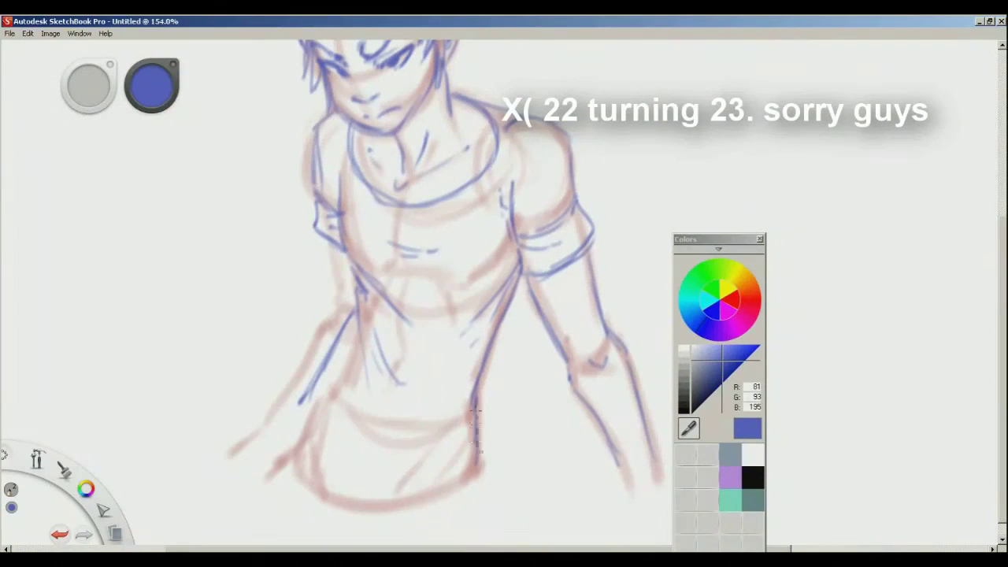
key(space)
drag(383, 444, 540, 433)
key(space)
drag(378, 406, 345, 454)
key(space)
drag(526, 361, 459, 384)
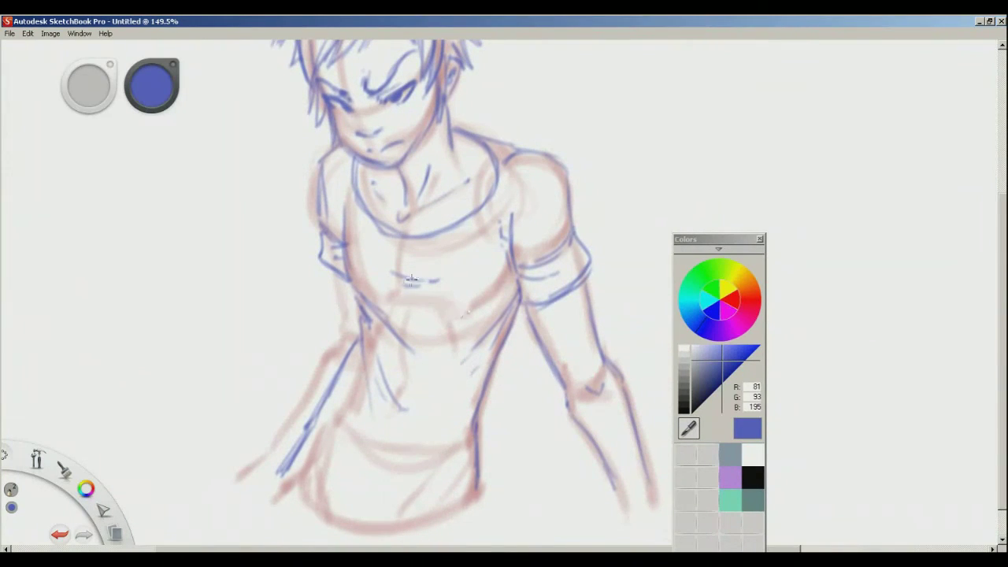
Add hatched shading to the chest fold, both sleeves, the waist folds and the neck under the chin
drag(391, 287, 423, 282)
key(space)
drag(522, 335, 539, 310)
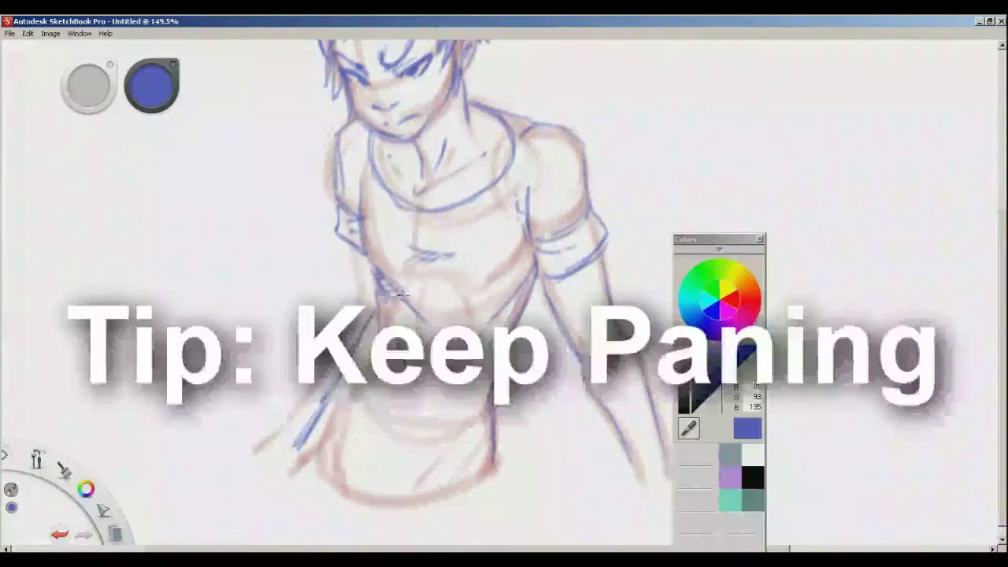
key(space)
drag(484, 304, 433, 356)
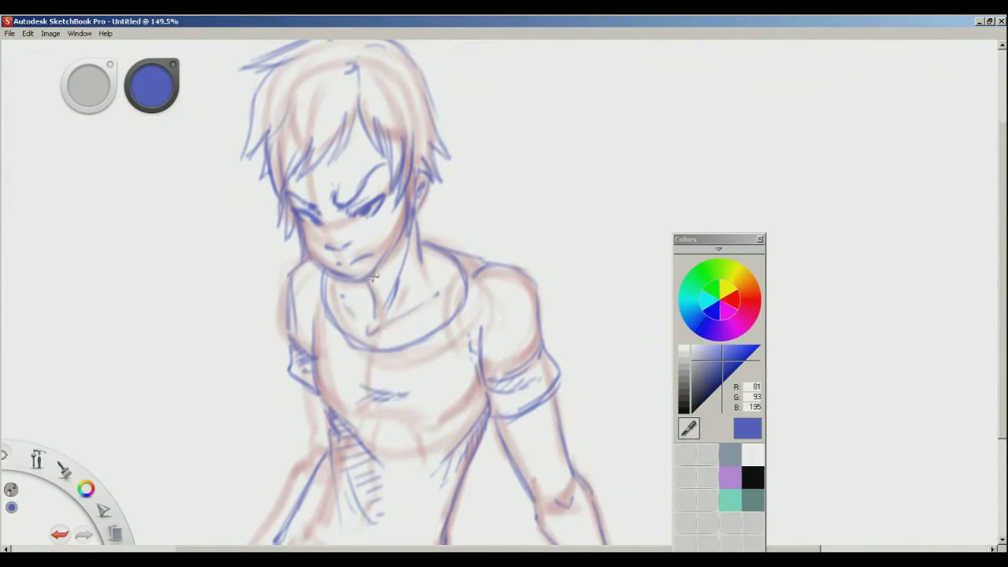
drag(386, 269, 385, 304)
Draw the outer outline of the far arm and add long fold lines on the lower part of the shirt
drag(441, 417, 441, 296)
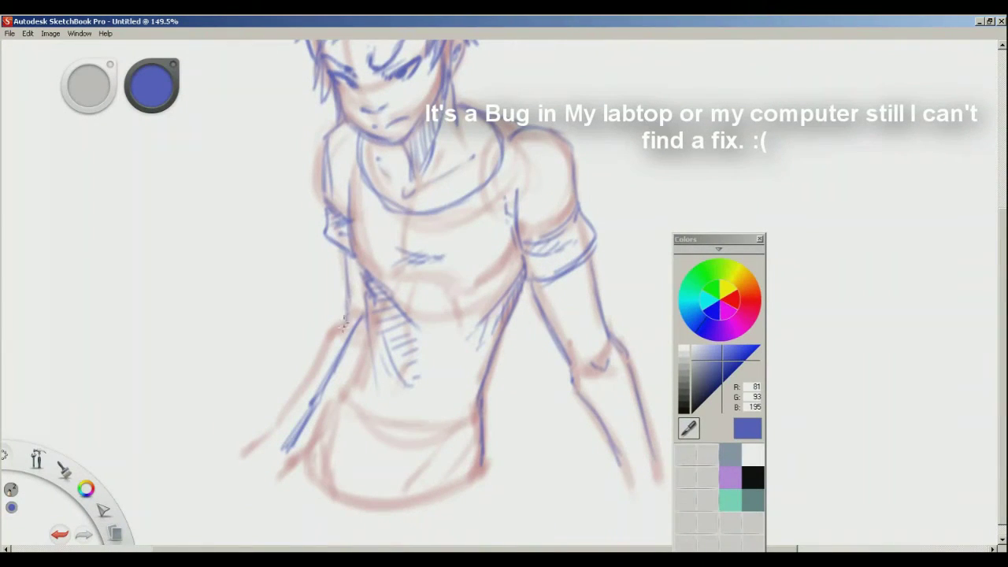
mouse_move(330, 398)
mouse_down()
mouse_move(355, 378)
mouse_move(317, 387)
mouse_move(287, 429)
mouse_up()
key(space)
mouse_move(540, 388)
mouse_down()
mouse_move(428, 421)
mouse_move(459, 441)
mouse_move(454, 371)
mouse_up()
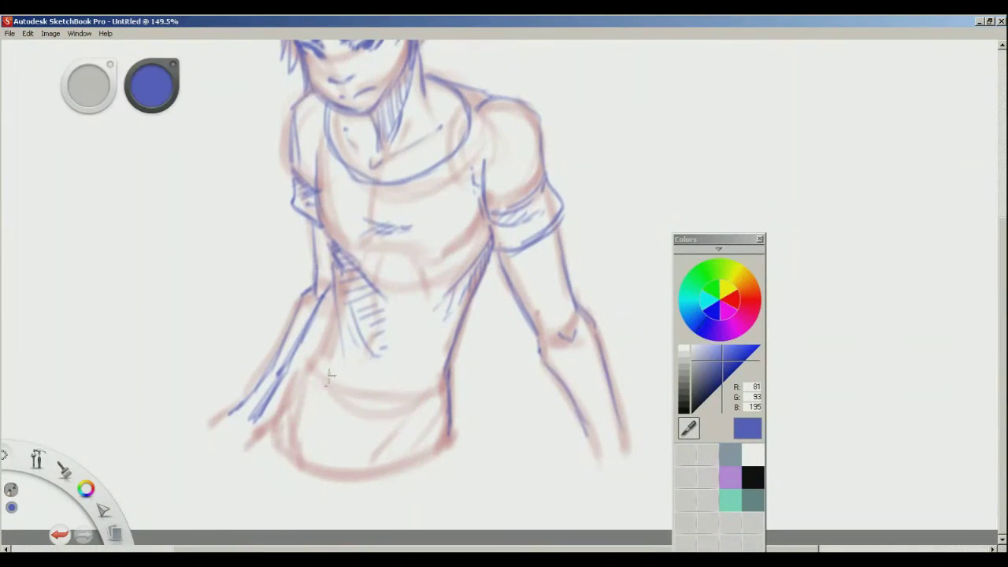
drag(355, 406, 375, 451)
drag(361, 411, 352, 423)
drag(311, 326, 308, 392)
Reinforce the far edge of the chest and draw a curved highlight line across both halves of the hair
key(space)
drag(447, 401, 425, 408)
key(space)
drag(488, 349, 474, 470)
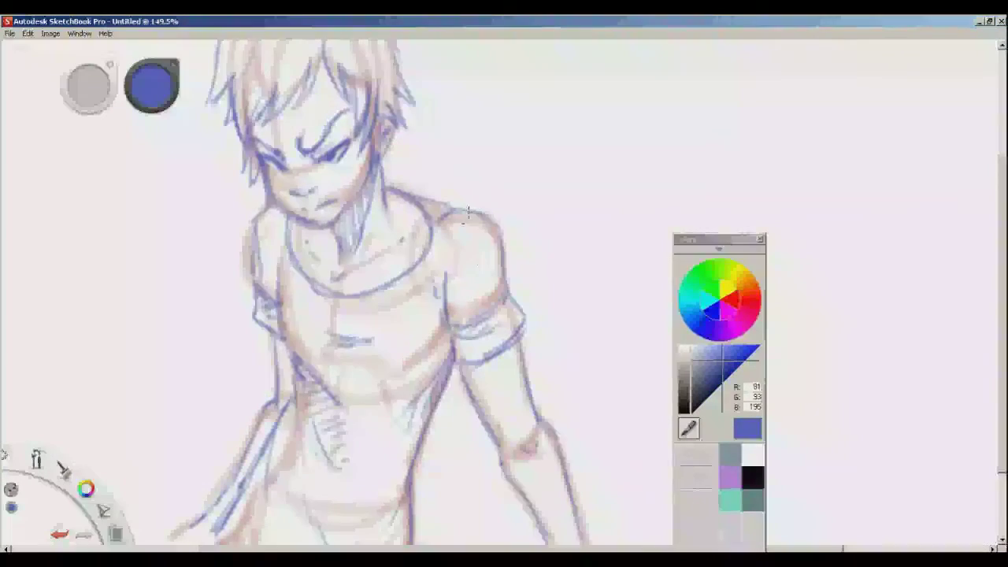
key(space)
drag(400, 329, 470, 330)
drag(353, 256, 356, 312)
key(space)
drag(437, 312, 379, 310)
mouse_move(528, 424)
mouse_down()
mouse_move(529, 339)
mouse_move(589, 493)
mouse_up()
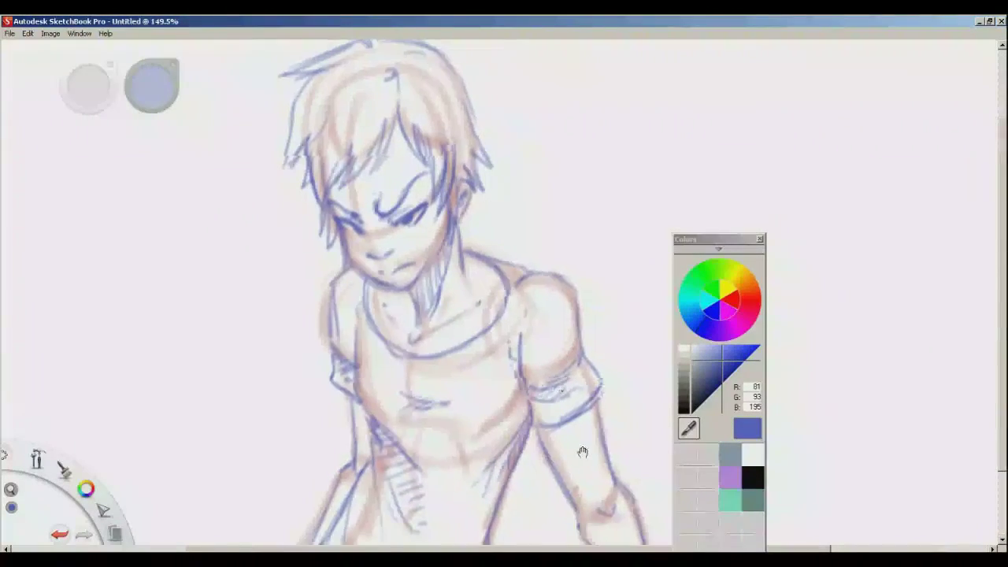
drag(511, 327, 528, 389)
mouse_move(329, 194)
mouse_down()
mouse_move(457, 178)
mouse_move(435, 195)
mouse_up()
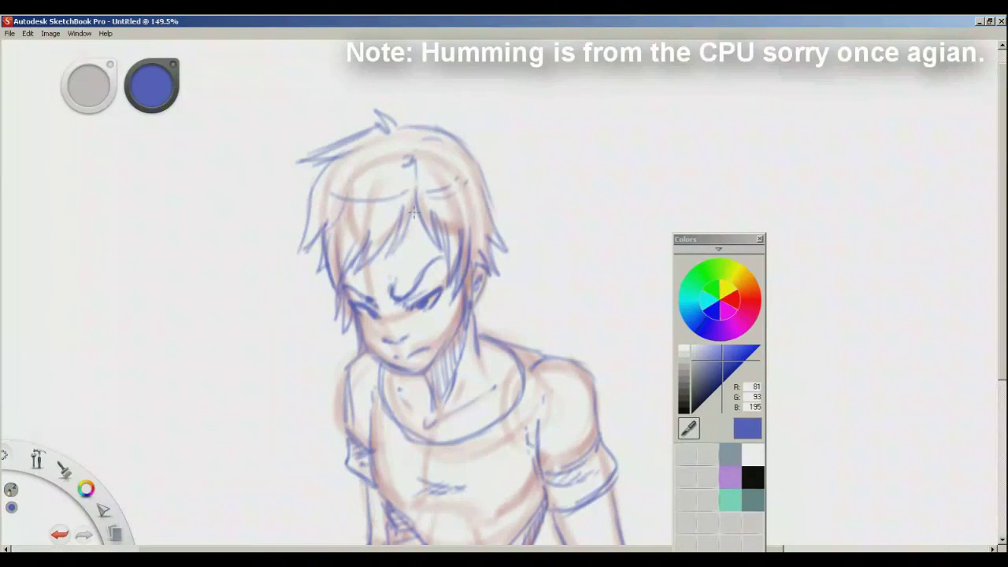
Set the drawing colour to white (255, 255, 255) and paint small highlights inside the eyes
drag(493, 390, 481, 304)
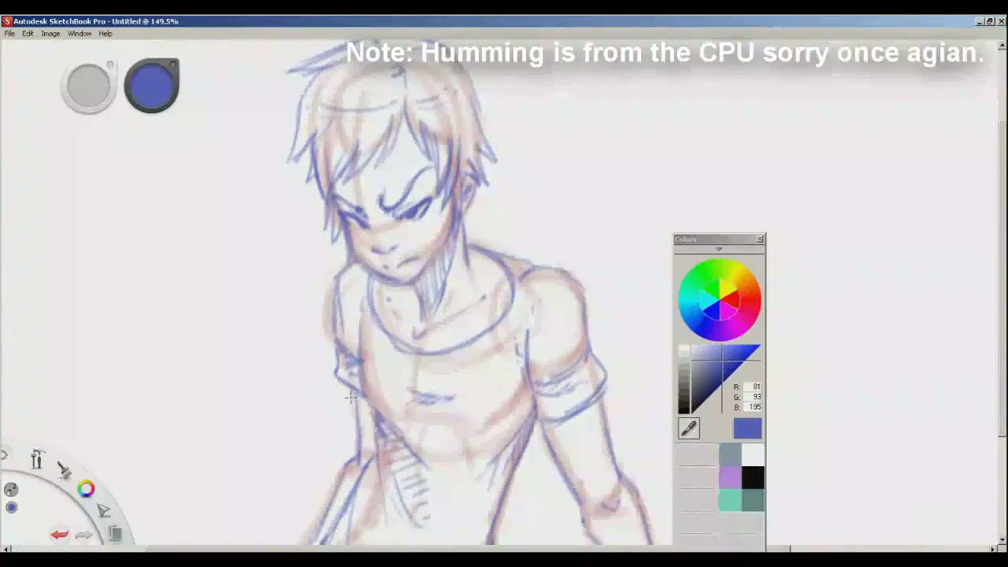
drag(720, 367, 691, 344)
key(space)
drag(411, 270, 437, 347)
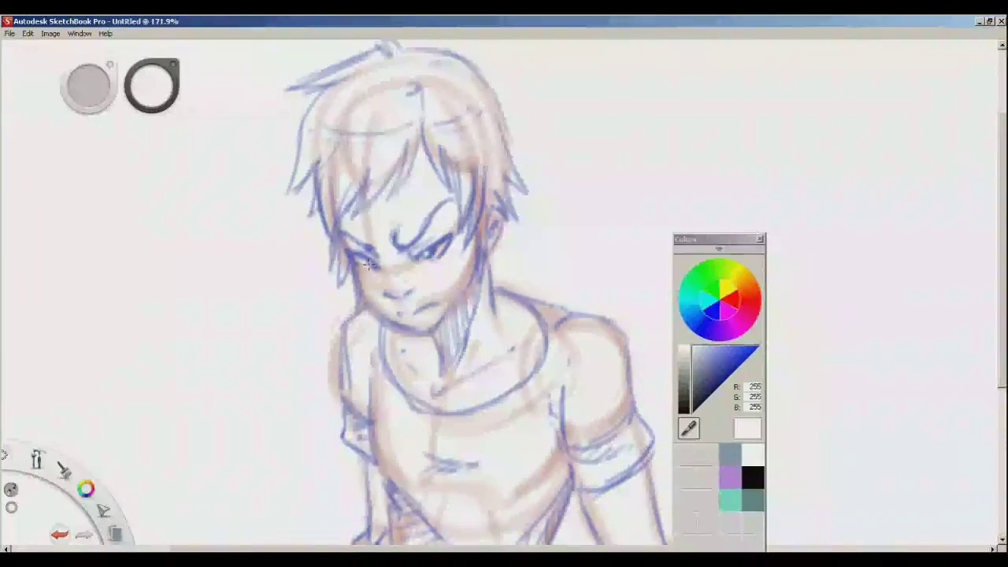
drag(548, 379, 566, 362)
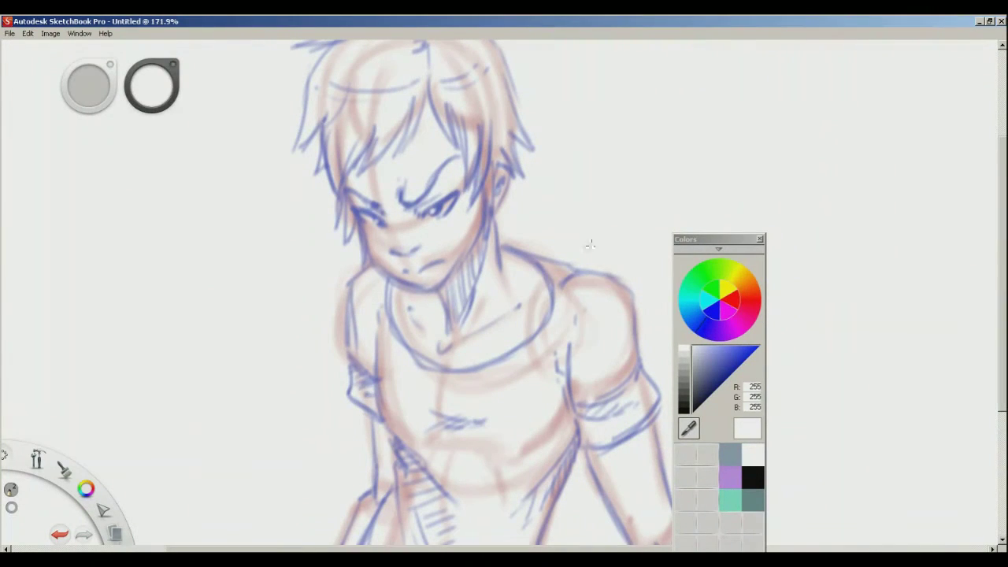
Try removing the red sketch lines of the near arm by lassoing the area and deleting its contents
key(space)
drag(622, 385, 579, 245)
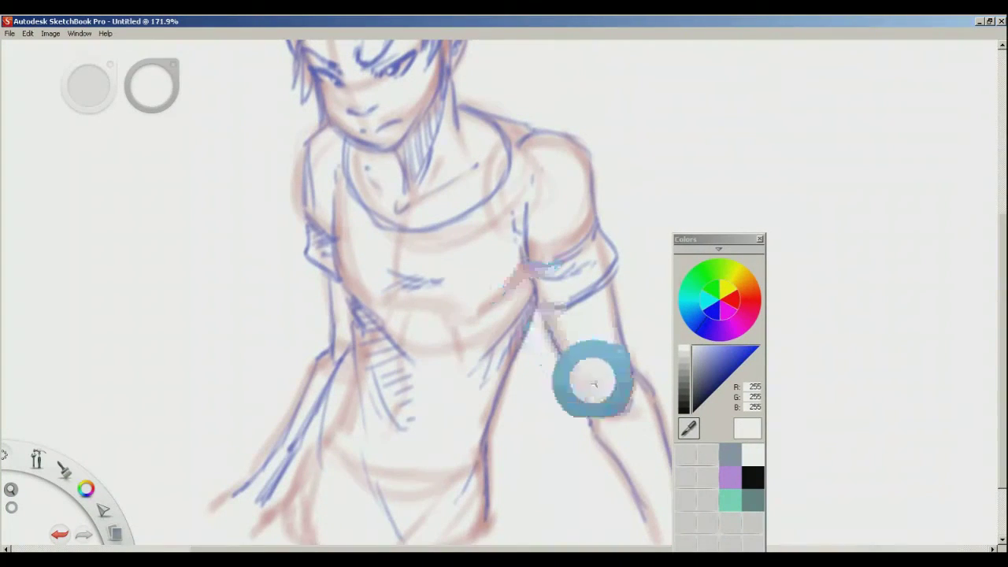
drag(597, 416, 499, 406)
key(space)
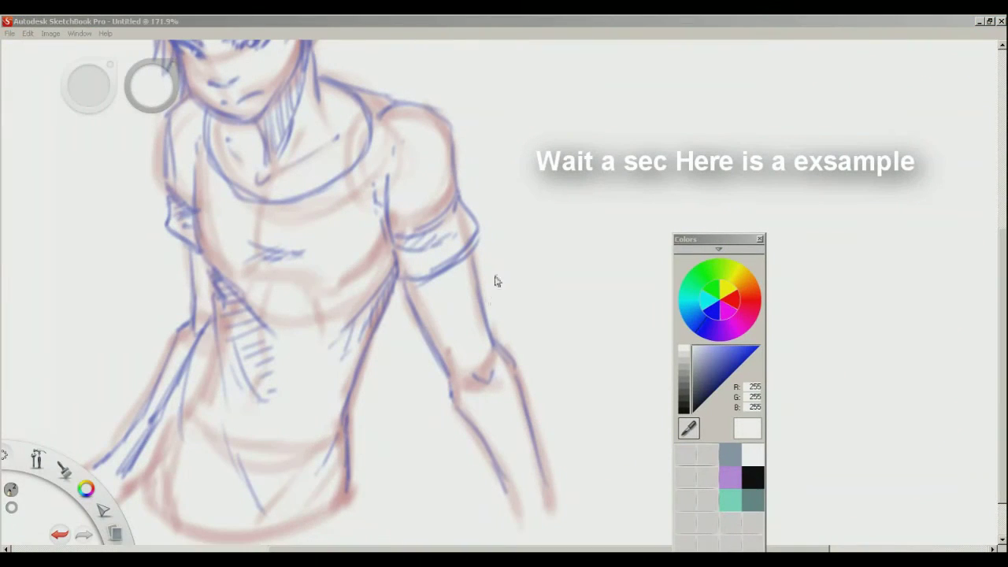
mouse_move(406, 303)
mouse_down()
mouse_move(386, 318)
mouse_move(423, 322)
mouse_move(404, 284)
mouse_move(469, 262)
mouse_move(575, 324)
mouse_move(612, 439)
mouse_move(513, 551)
mouse_move(403, 456)
mouse_move(420, 477)
mouse_up()
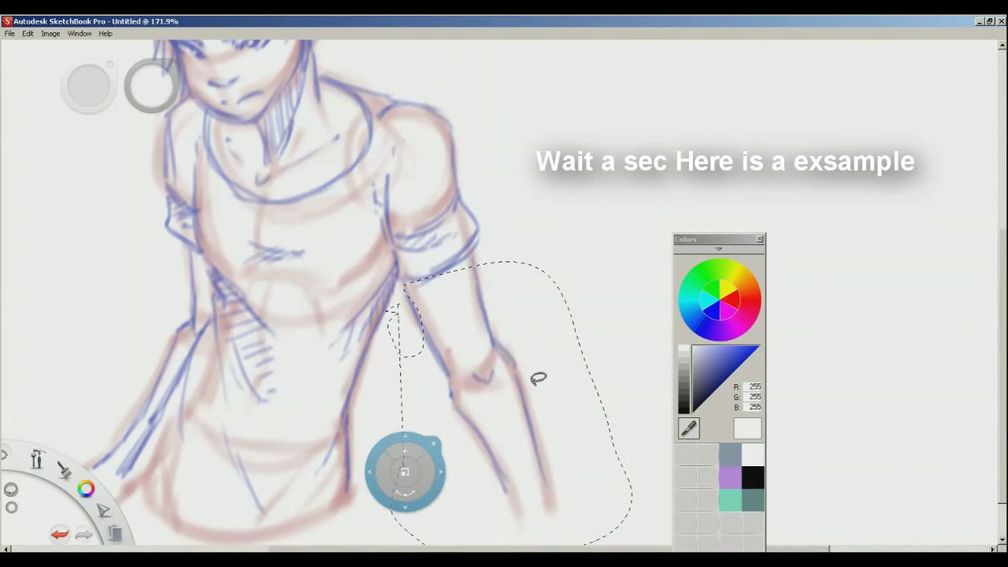
key(Delete)
click(563, 357)
key(space)
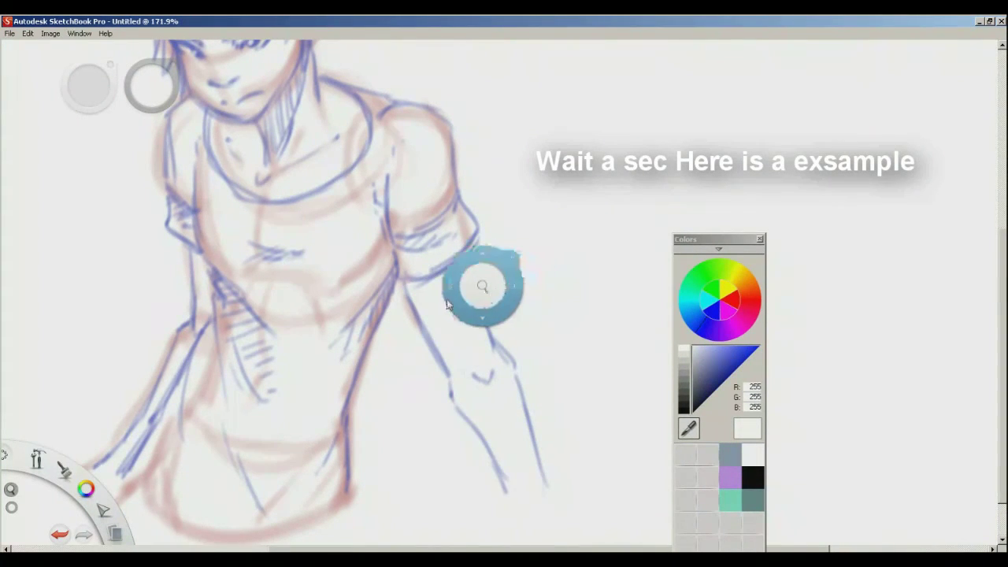
drag(493, 328, 564, 402)
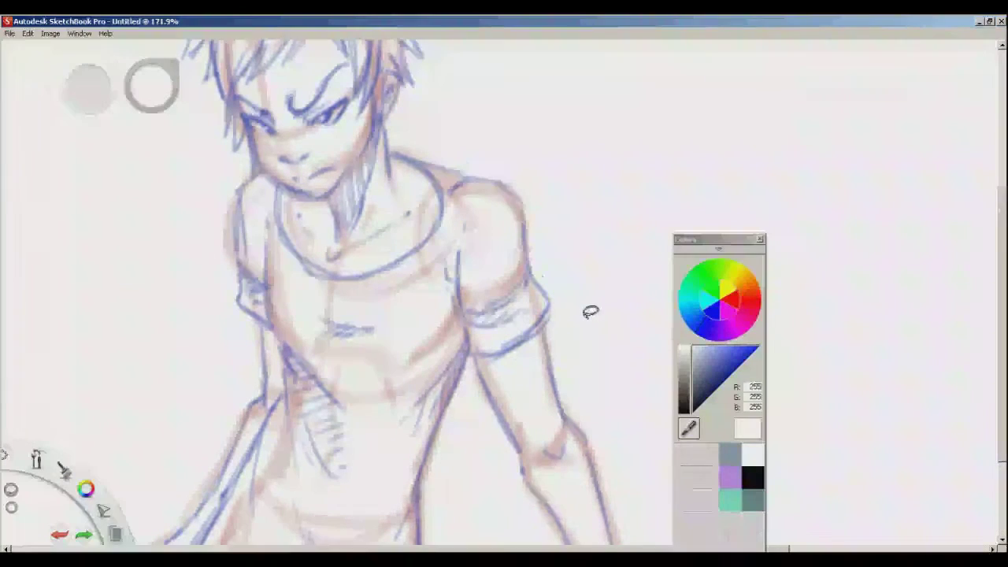
Choose black as the drawing colour and move the Colors palette away from the figure
click(709, 353)
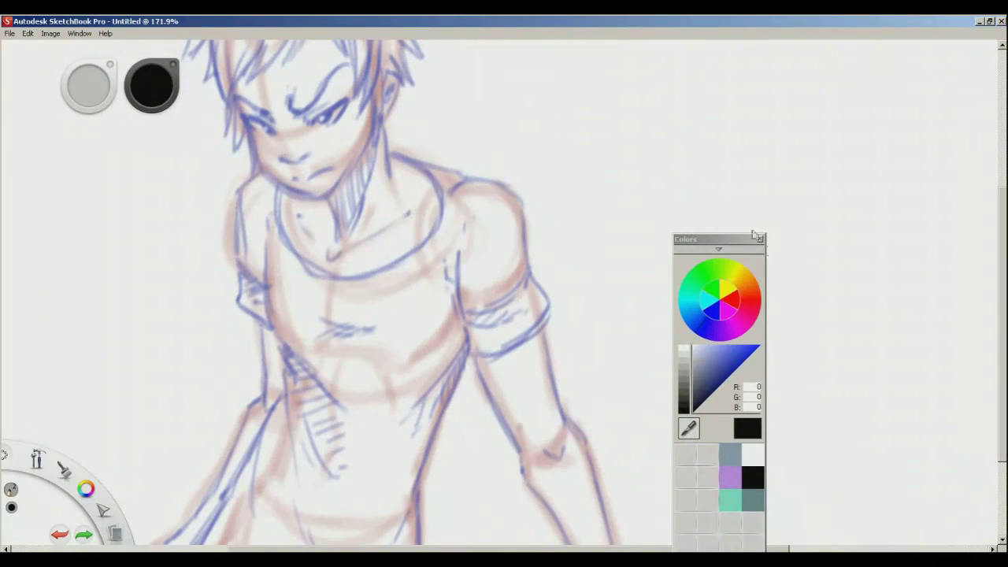
mouse_move(731, 245)
mouse_down()
mouse_move(940, 225)
mouse_move(926, 190)
mouse_up()
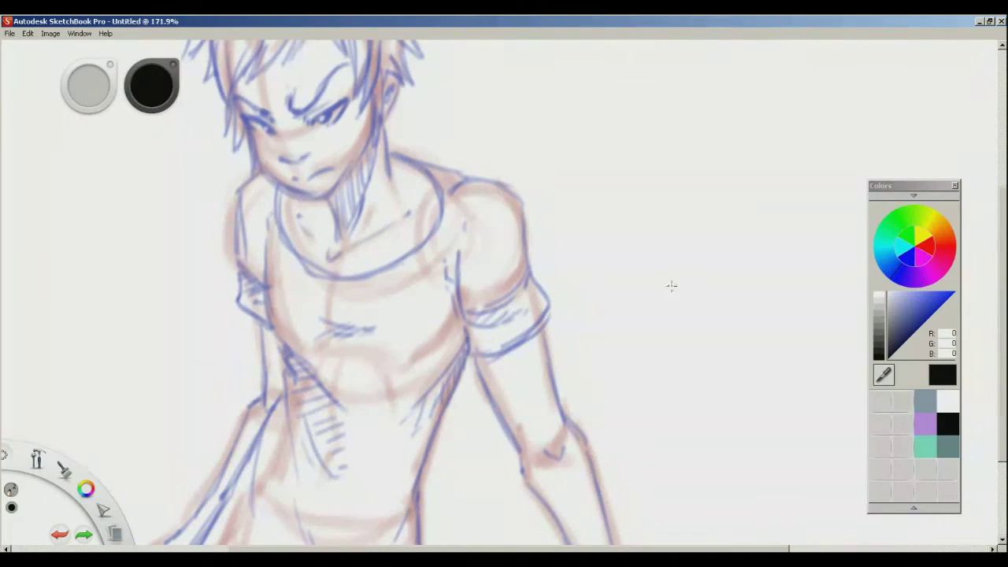
key(ctrl+z)
Try hatching a shadow on the near upper arm below the cuff in light blue (162, 167, 223), and undo it
key(alt)
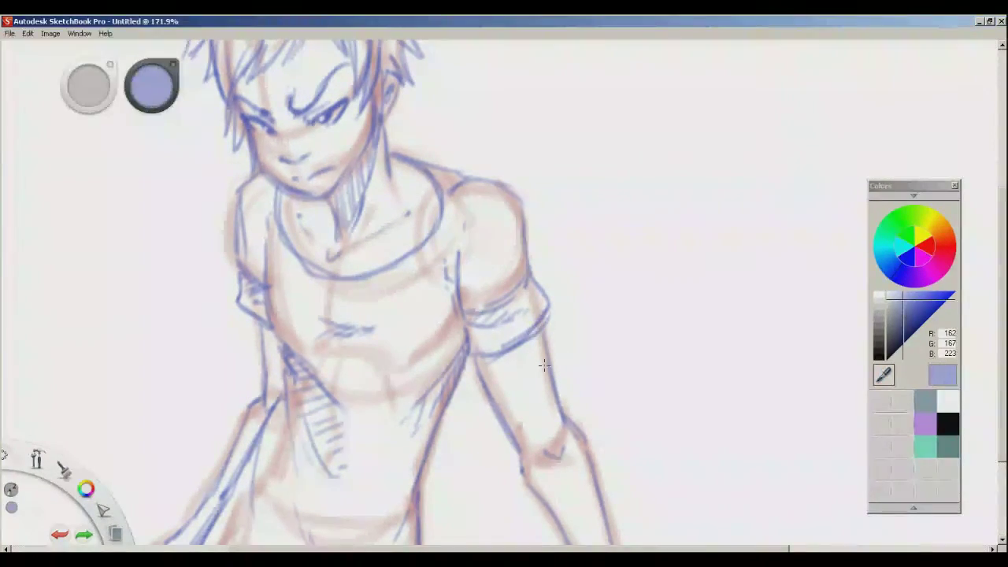
mouse_move(486, 363)
mouse_down()
mouse_move(510, 355)
mouse_move(488, 362)
mouse_move(547, 332)
mouse_move(488, 370)
mouse_move(539, 348)
mouse_up()
mouse_move(497, 380)
mouse_down()
mouse_move(540, 359)
mouse_move(544, 384)
mouse_up()
key(ctrl+z)
key(ctrl+z)
key(ctrl+z)
key(ctrl+z)
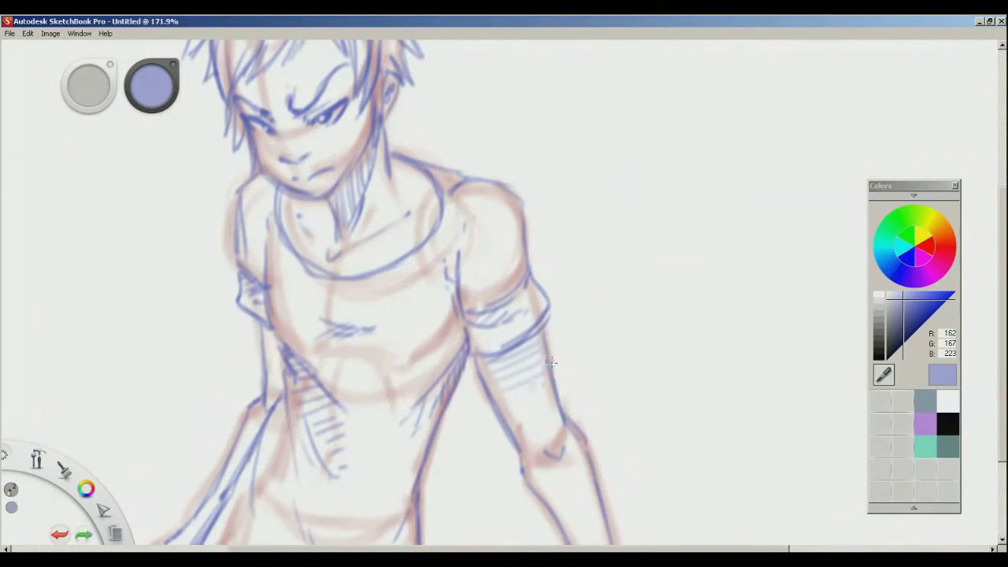
key(ctrl+z)
Sample the blue of the near sleeve cuff and darken the drawing colour to RGB 83, 92, 167
key(i)
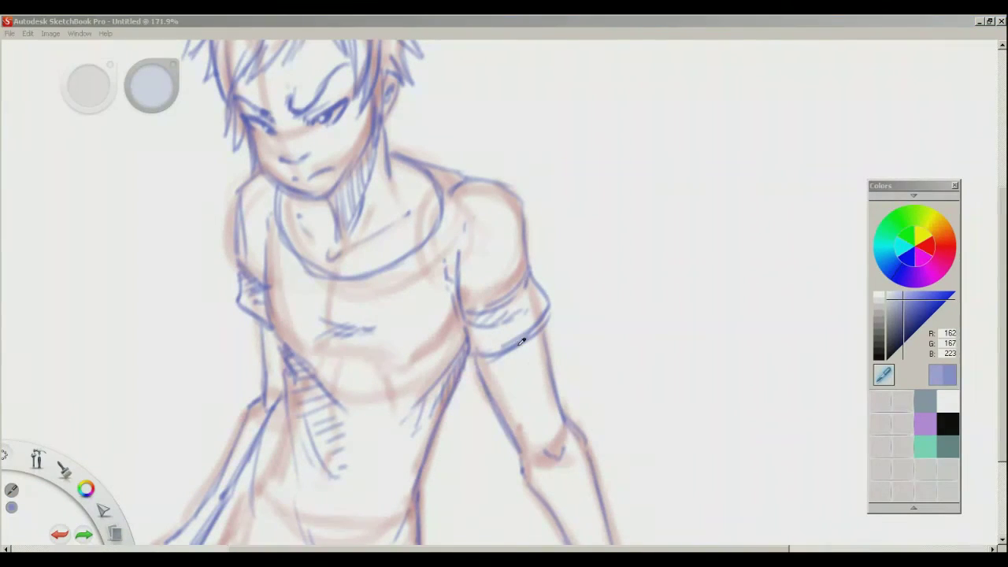
click(519, 343)
drag(910, 335, 908, 315)
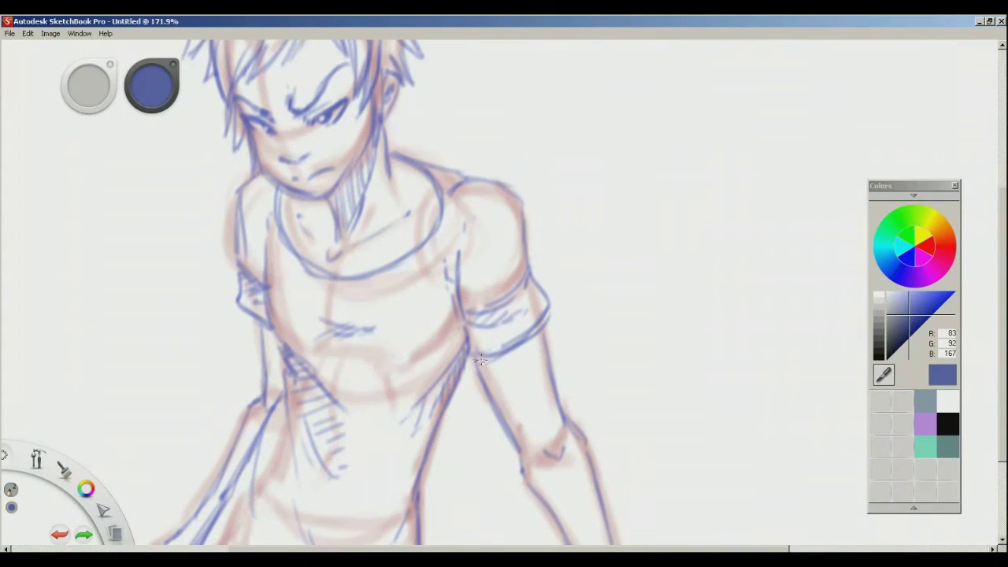
Try a darker shadow below the near sleeve cuff, and undo its strokes
drag(486, 367, 541, 341)
key(space)
drag(436, 387, 511, 421)
key(space)
mouse_move(518, 384)
mouse_down()
mouse_move(428, 400)
mouse_move(437, 397)
mouse_up()
key(ctrl+z)
key(ctrl+z)
key(ctrl+z)
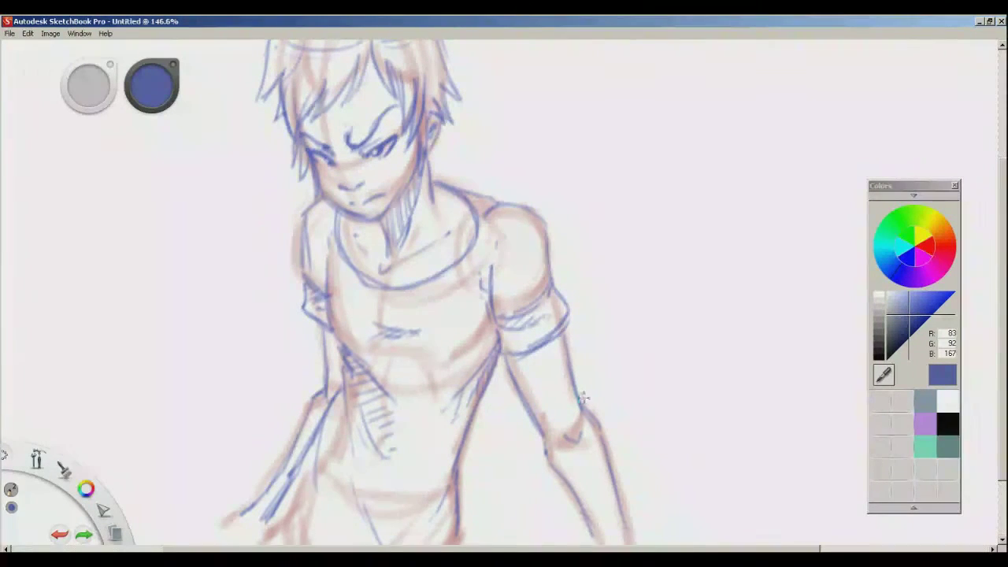
Thicken the lower edge of the near sleeve cuff and hatch the cast shadow on the upper arm beneath it
mouse_move(505, 362)
mouse_down()
mouse_move(557, 352)
mouse_move(511, 374)
mouse_move(527, 376)
mouse_move(535, 347)
mouse_move(532, 387)
mouse_move(532, 363)
mouse_move(507, 353)
mouse_move(562, 336)
mouse_up()
key(ctrl+z)
key(ctrl+z)
key(ctrl+z)
mouse_move(512, 359)
mouse_down()
mouse_move(554, 346)
mouse_move(564, 361)
mouse_up()
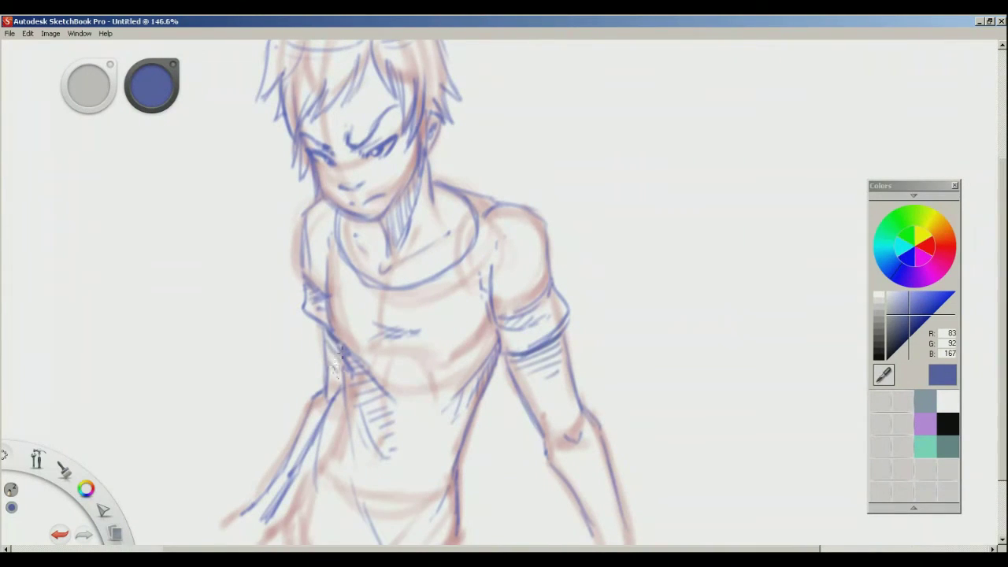
Hatch the far upper arm beneath its sleeve and the crease beside the near armpit
key(space)
mouse_move(573, 340)
mouse_down()
mouse_move(531, 353)
mouse_move(574, 357)
mouse_up()
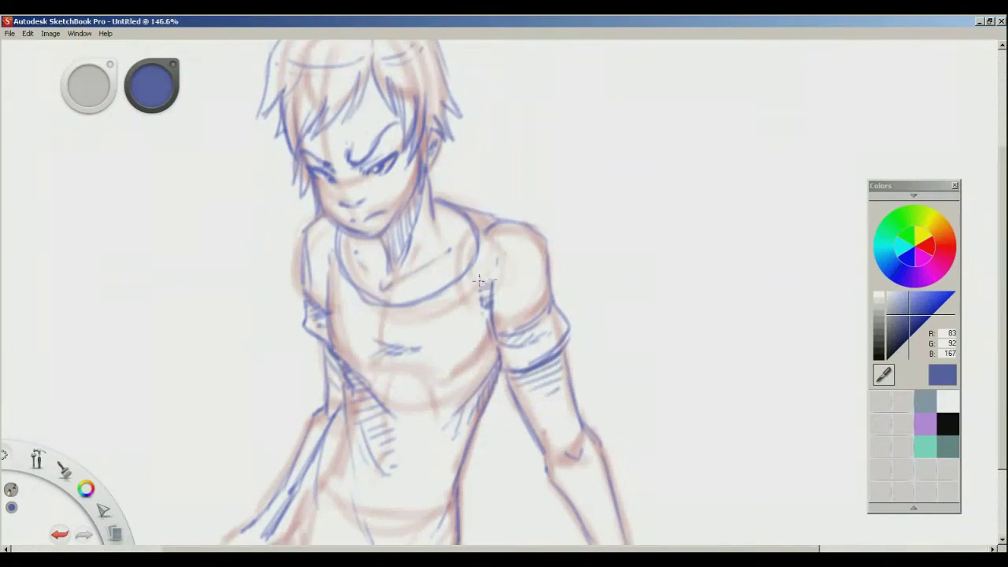
key(space)
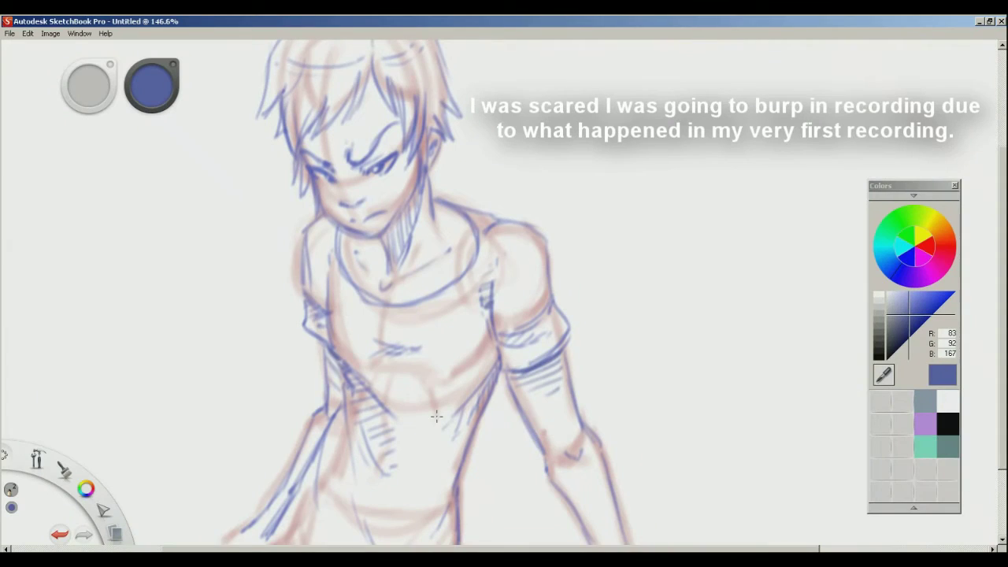
Hatch the shirt along the far side of the waist and beside the diagonal fold on the lower belly
key(space)
mouse_move(490, 353)
mouse_down()
mouse_move(507, 320)
mouse_move(547, 324)
mouse_up()
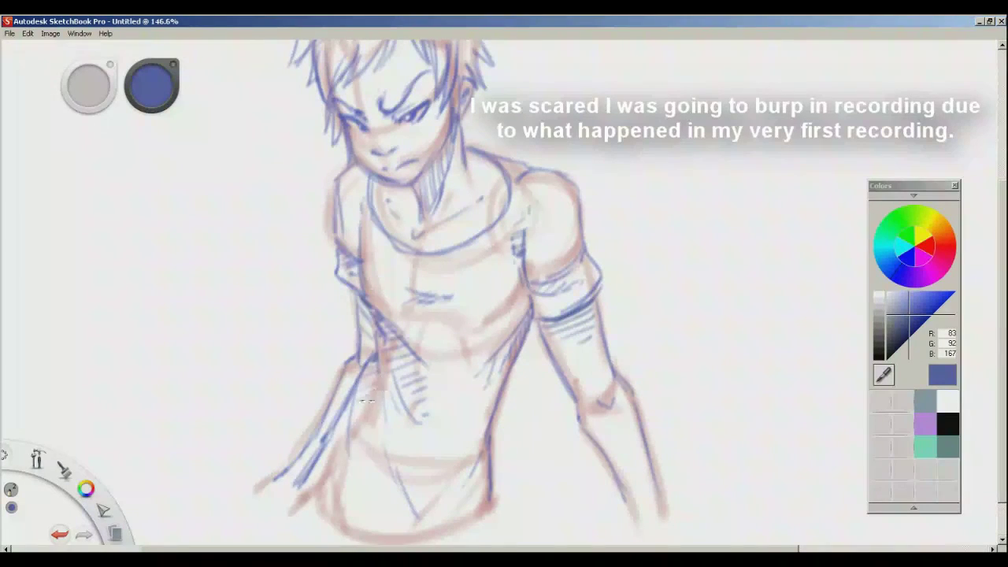
mouse_move(484, 361)
mouse_down()
mouse_move(501, 438)
mouse_move(477, 357)
mouse_up()
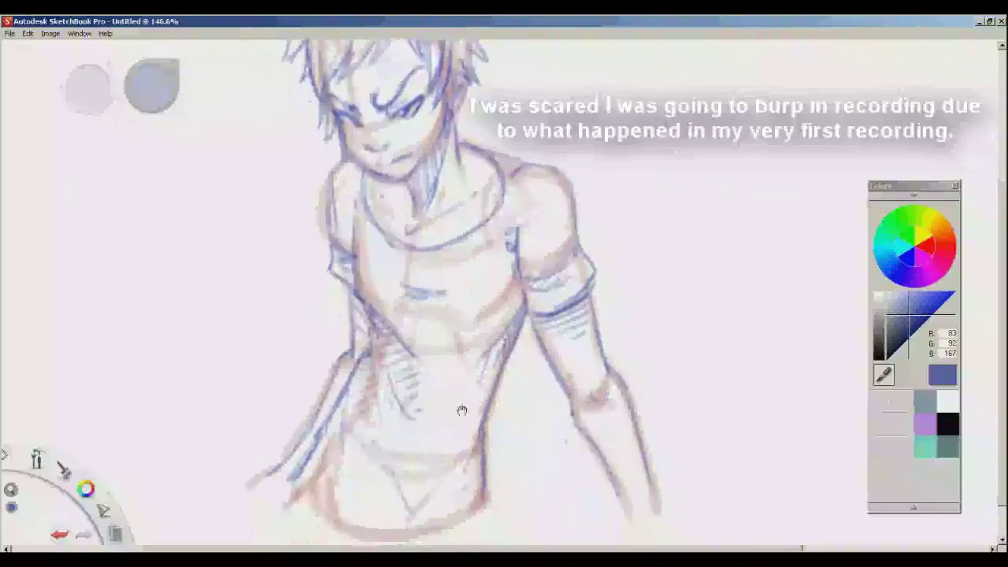
drag(398, 453, 410, 477)
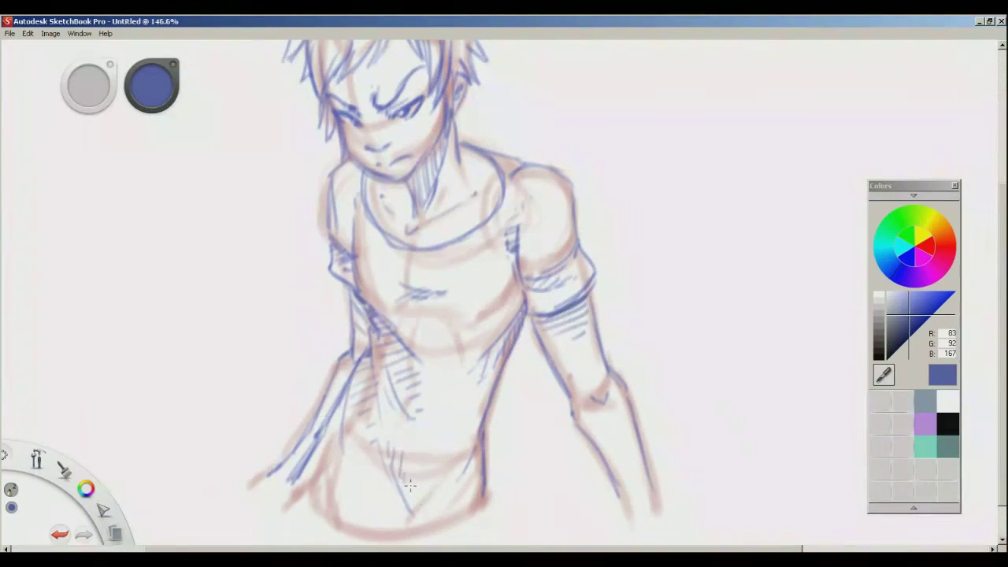
drag(503, 361, 498, 398)
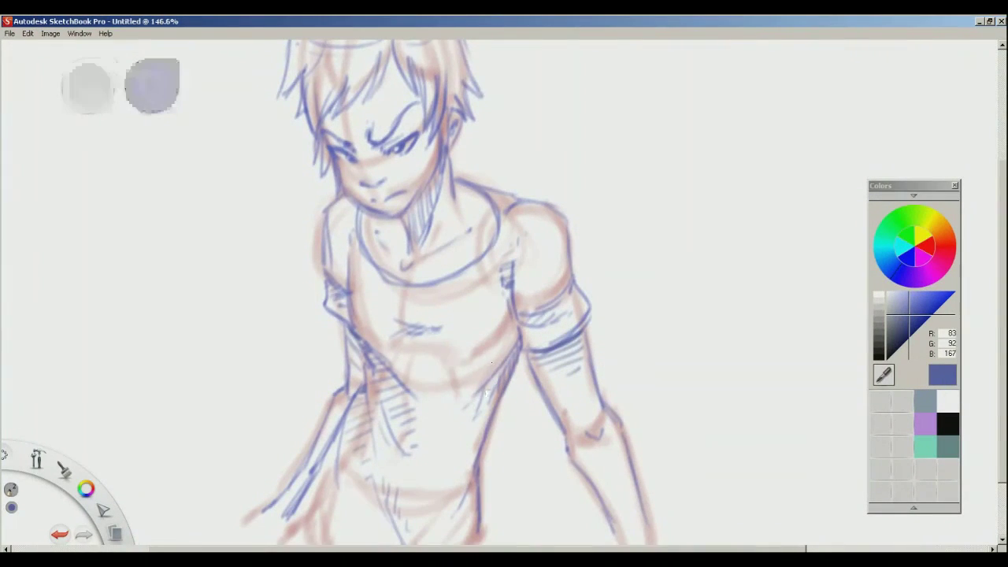
drag(480, 452, 491, 388)
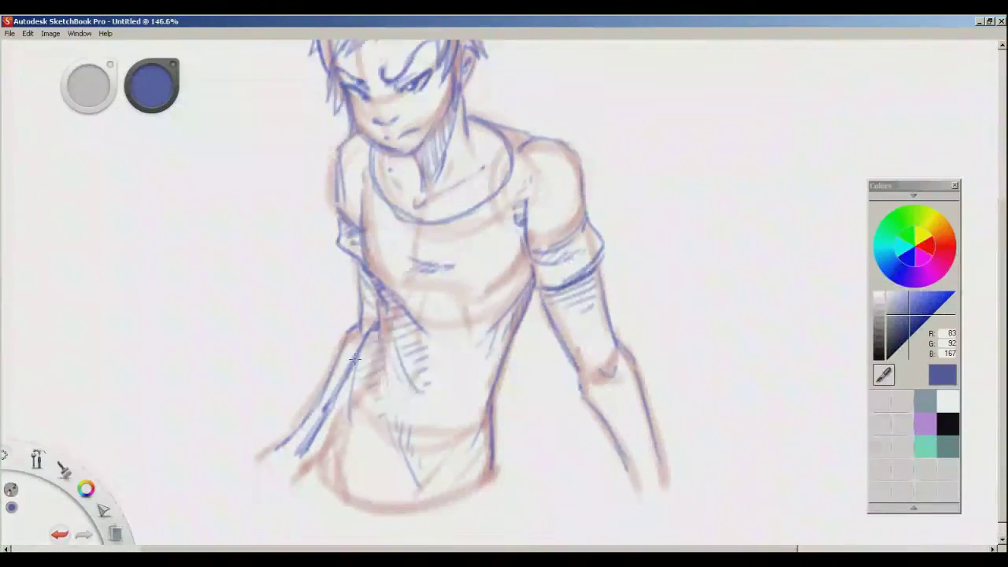
Hatch the shirt below the chest, along its near side beneath the armpit
drag(424, 332, 436, 381)
key(space)
mouse_move(512, 293)
mouse_down()
mouse_move(494, 356)
mouse_move(496, 330)
mouse_up()
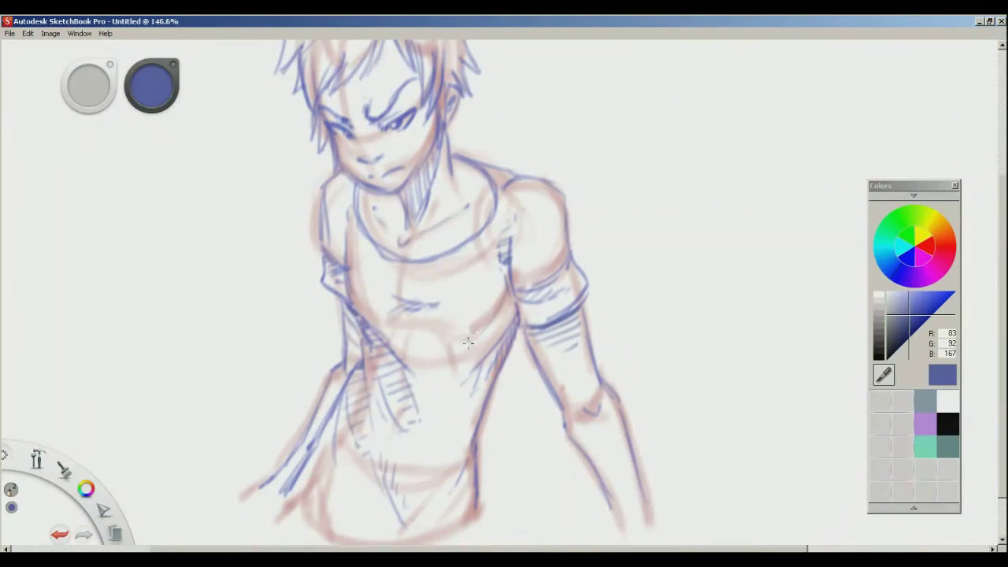
drag(507, 297, 495, 323)
drag(457, 368, 481, 363)
key(space)
mouse_move(512, 310)
mouse_down()
mouse_move(500, 367)
mouse_move(507, 354)
mouse_move(516, 414)
mouse_up()
key(space)
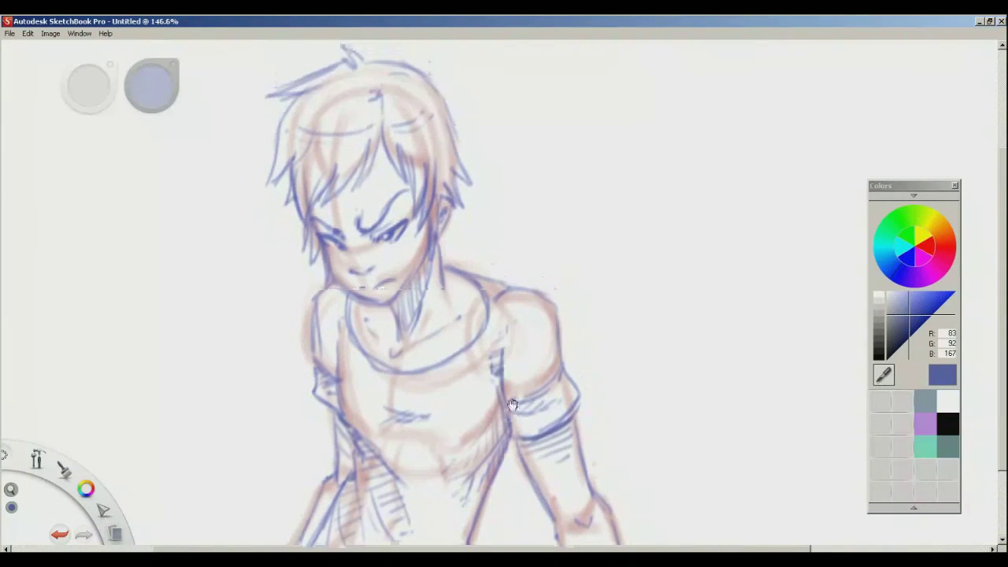
Try a shadow line across the forehead beneath the bangs, and undo it
drag(326, 216, 392, 169)
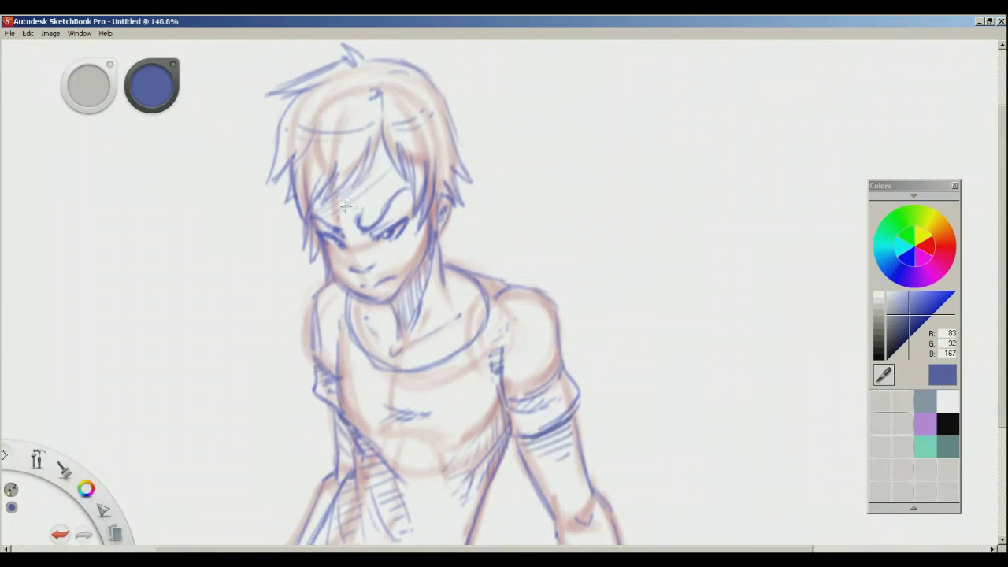
key(ctrl+z)
key(ctrl+z)
Hide the red underlying sketch to check the blue drawing on its own, and show it again
key(space)
drag(461, 332, 477, 297)
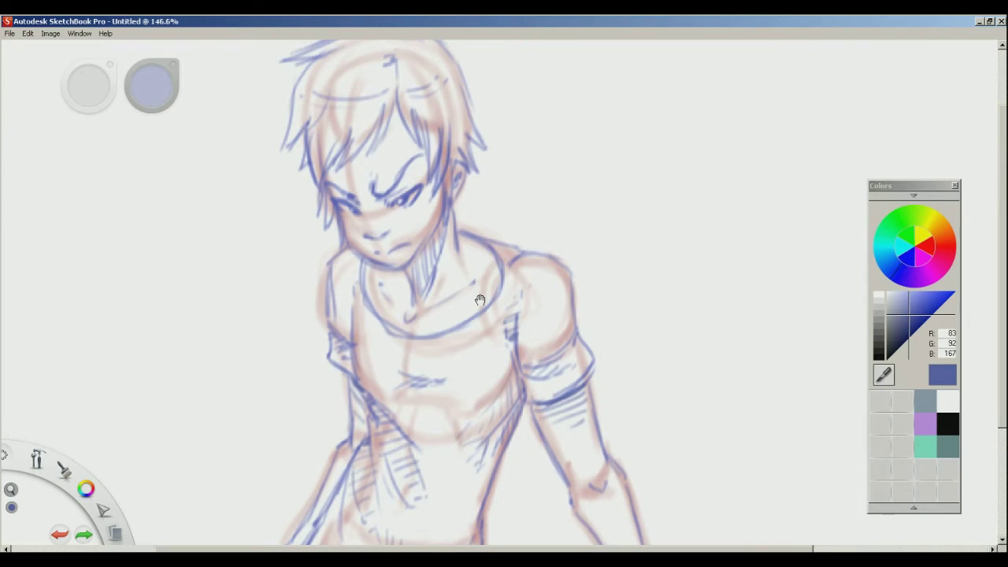
drag(480, 299, 484, 260)
drag(559, 396, 561, 478)
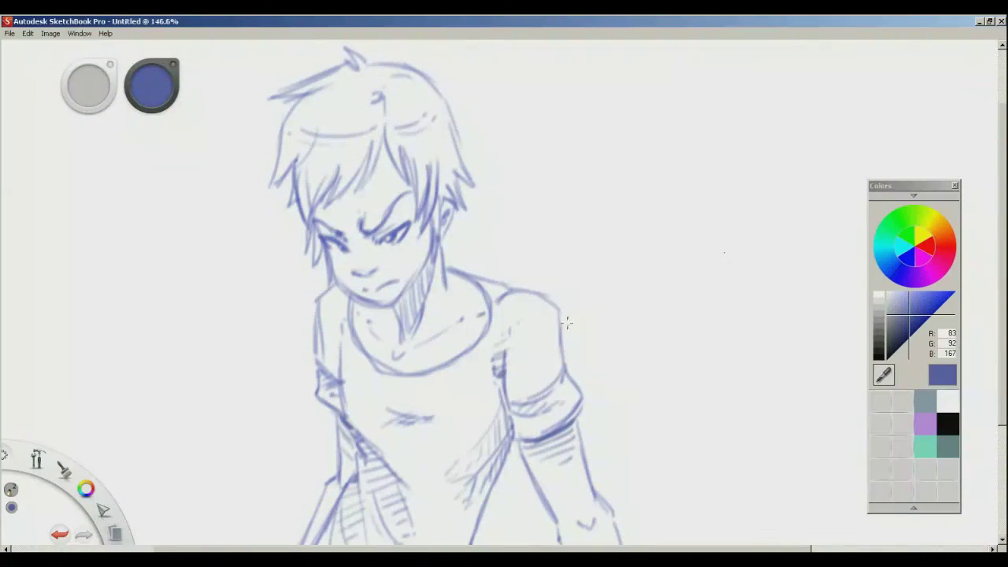
drag(568, 339, 588, 313)
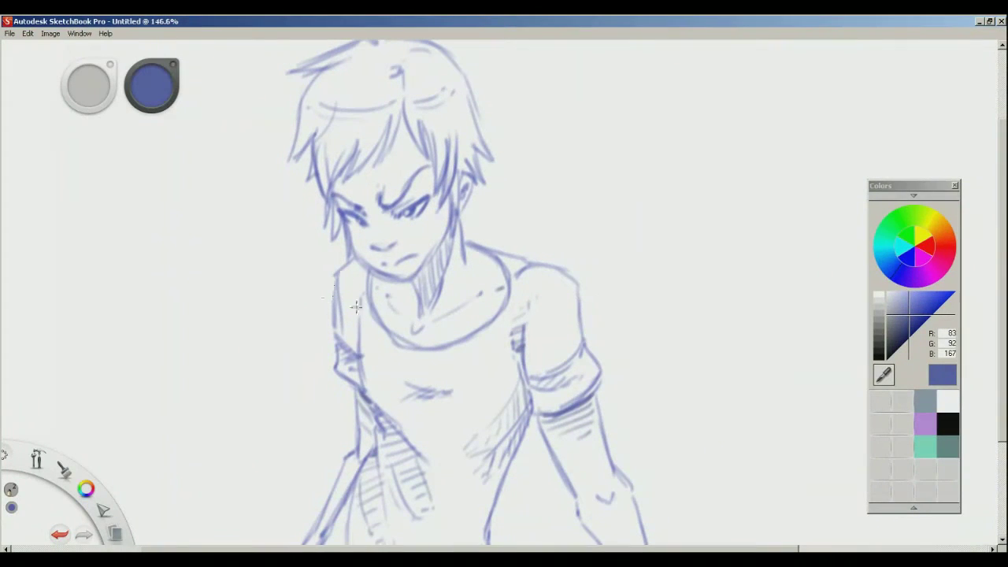
key(space)
drag(535, 375, 537, 450)
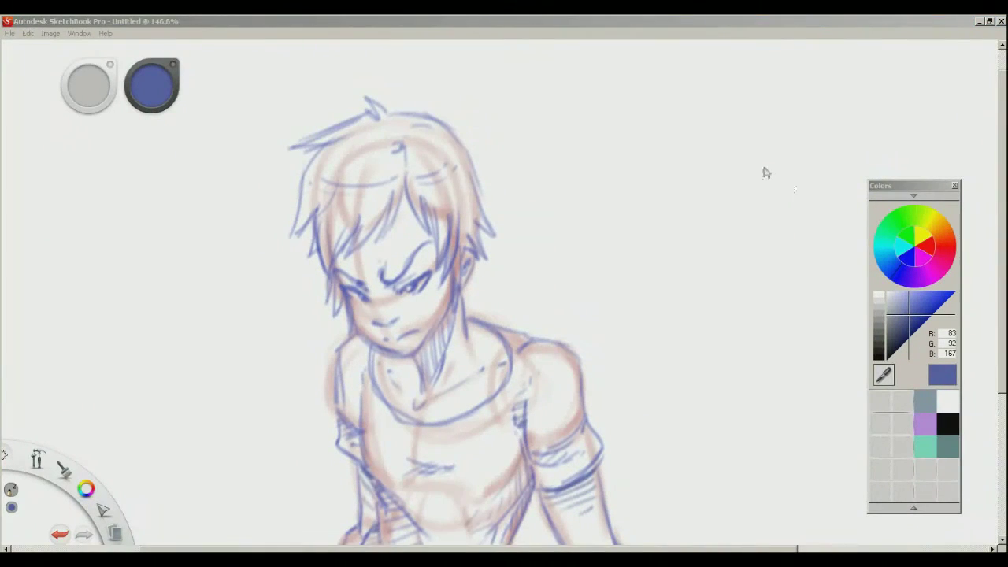
click(776, 173)
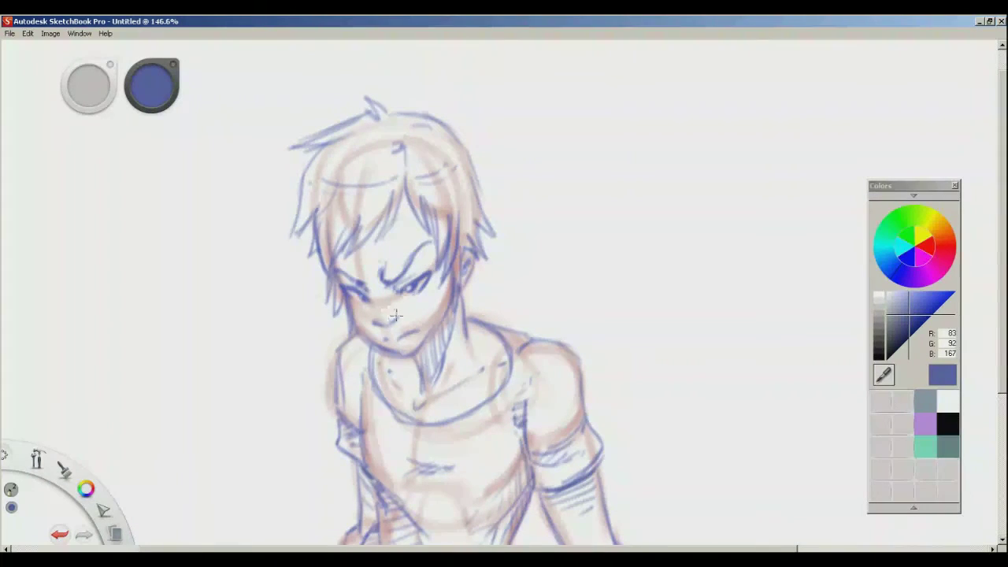
key(space)
mouse_move(565, 372)
mouse_down()
mouse_move(576, 297)
mouse_move(561, 271)
mouse_up()
key(space)
mouse_move(554, 430)
mouse_down()
mouse_move(556, 355)
mouse_move(556, 490)
mouse_up()
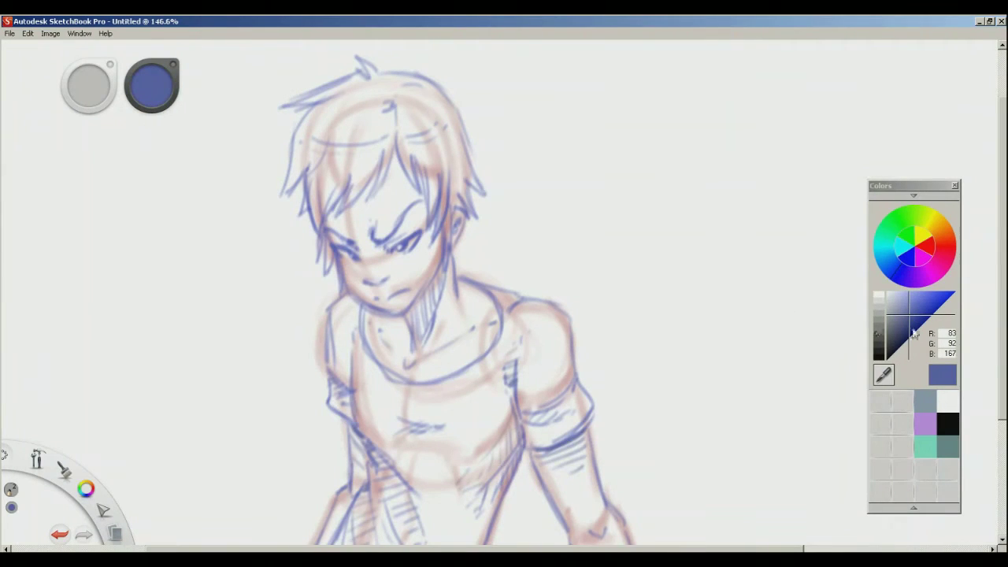
Set the drawing colour to black (RGB 0, 0, 0)
drag(912, 319, 887, 360)
key(l)
drag(781, 173, 785, 136)
key(l)
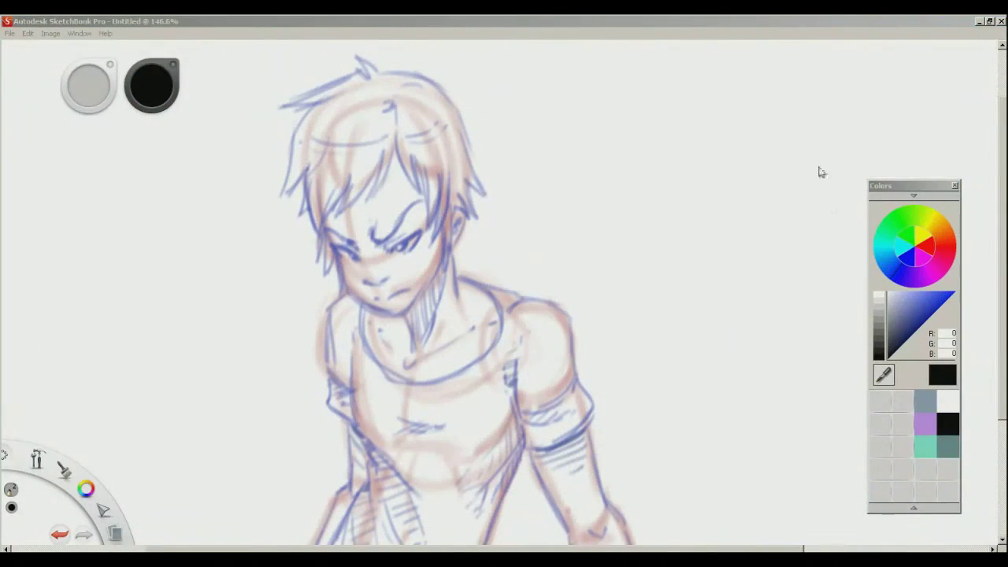
drag(823, 205, 824, 201)
key(space)
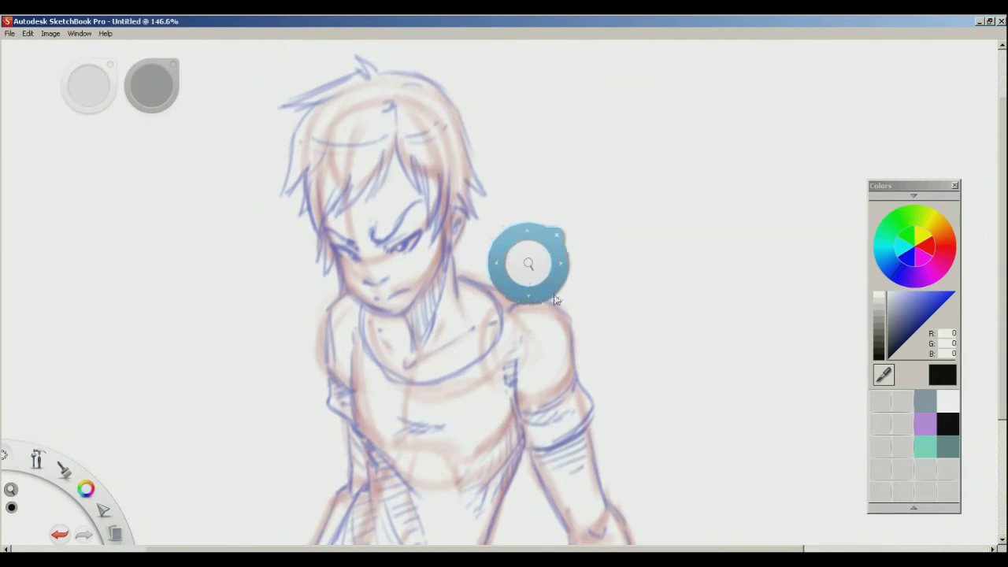
mouse_move(562, 293)
mouse_down()
mouse_move(608, 322)
mouse_move(580, 307)
mouse_up()
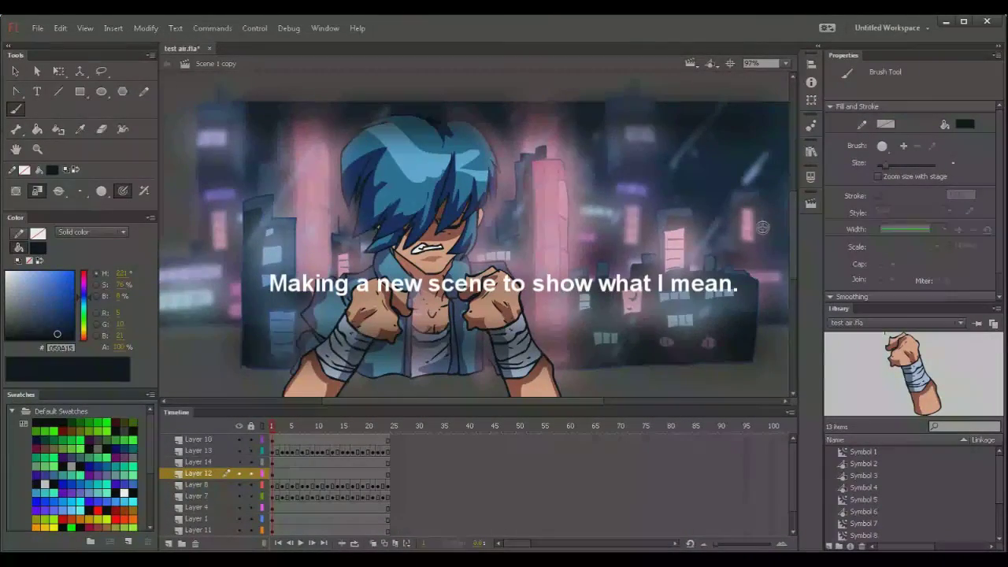
Switch to Flash and add a new blank scene to test air.fla
click(811, 203)
click(682, 269)
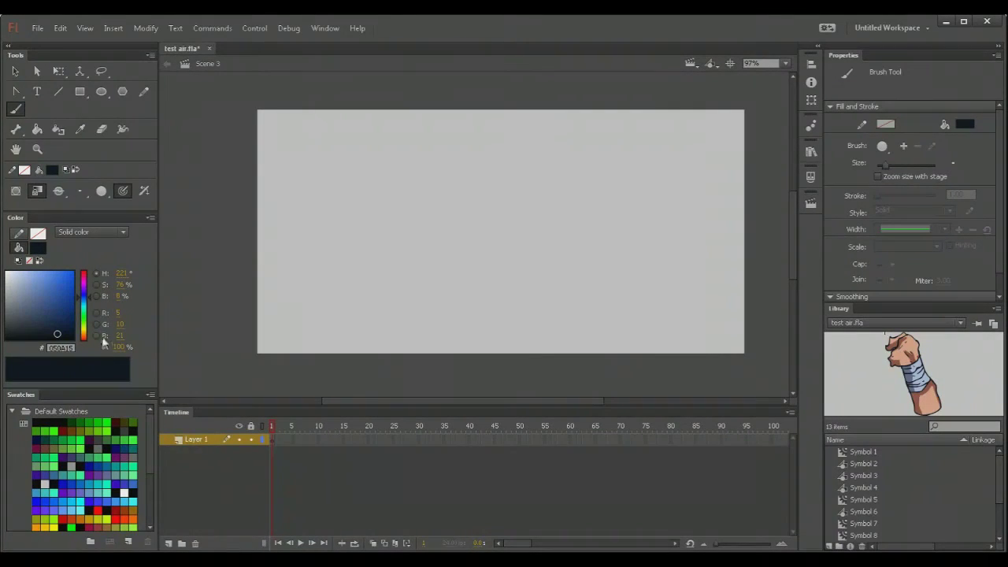
Try a rough head oval with the fully opaque dark brush, and delete all of its strokes
mouse_move(419, 187)
mouse_down()
mouse_move(408, 263)
mouse_move(418, 285)
mouse_up()
drag(405, 194, 425, 297)
drag(409, 252, 460, 312)
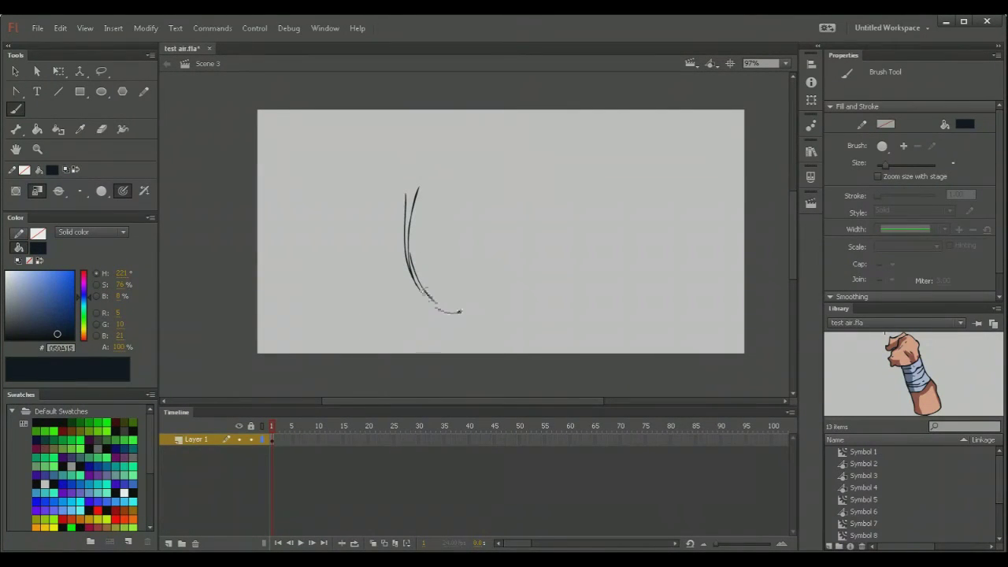
mouse_move(486, 261)
mouse_down()
mouse_move(444, 179)
mouse_move(481, 251)
mouse_up()
mouse_move(482, 251)
mouse_down()
mouse_move(421, 181)
mouse_move(400, 238)
mouse_up()
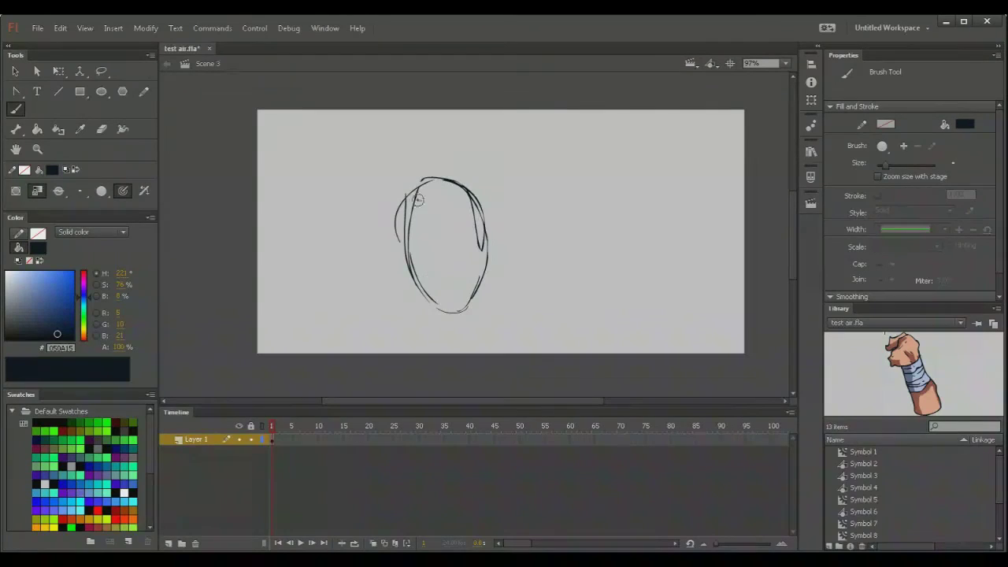
drag(418, 197, 413, 274)
mouse_move(365, 157)
mouse_down()
mouse_move(512, 296)
mouse_move(540, 365)
mouse_up()
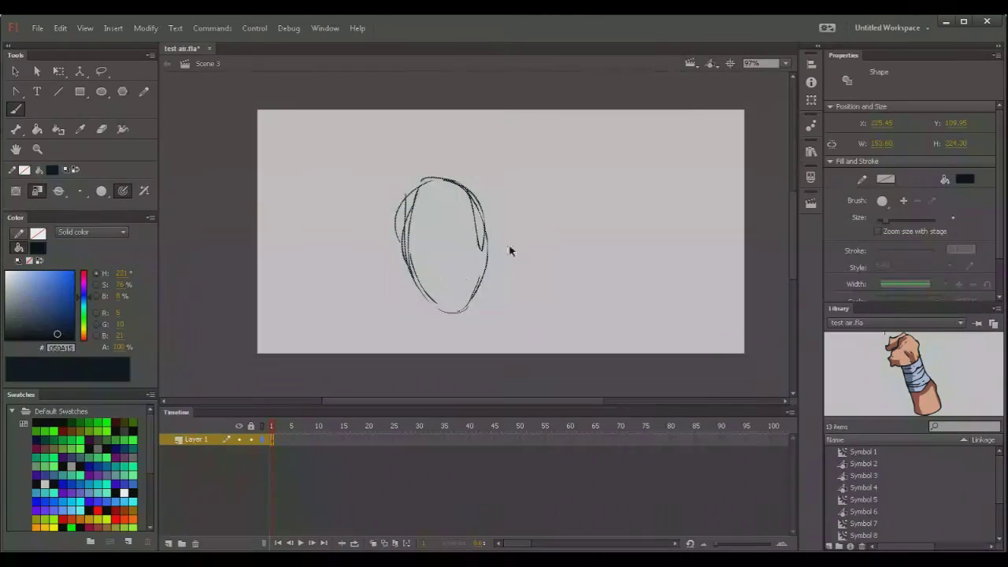
key(Delete)
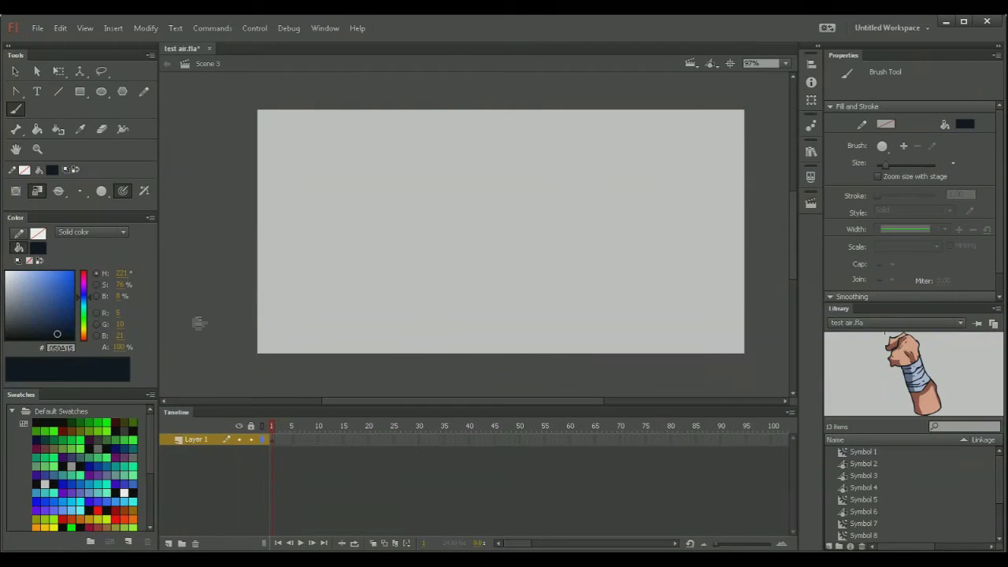
Set the brush colour's alpha to 27% and sketch a tapered head outline with vertical centre and curved eye guidelines
click(120, 346)
text(0)
key(Return)
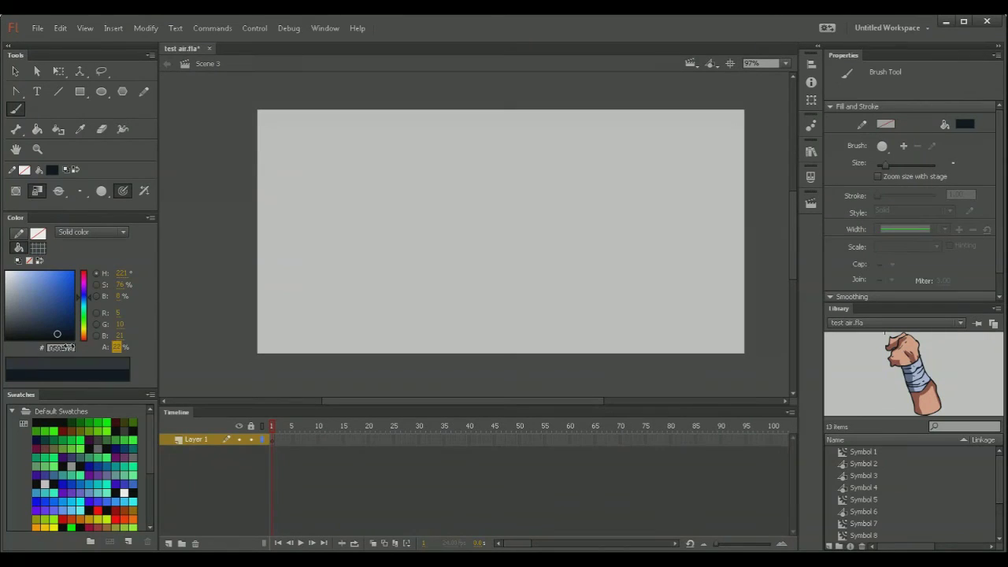
drag(416, 140, 423, 291)
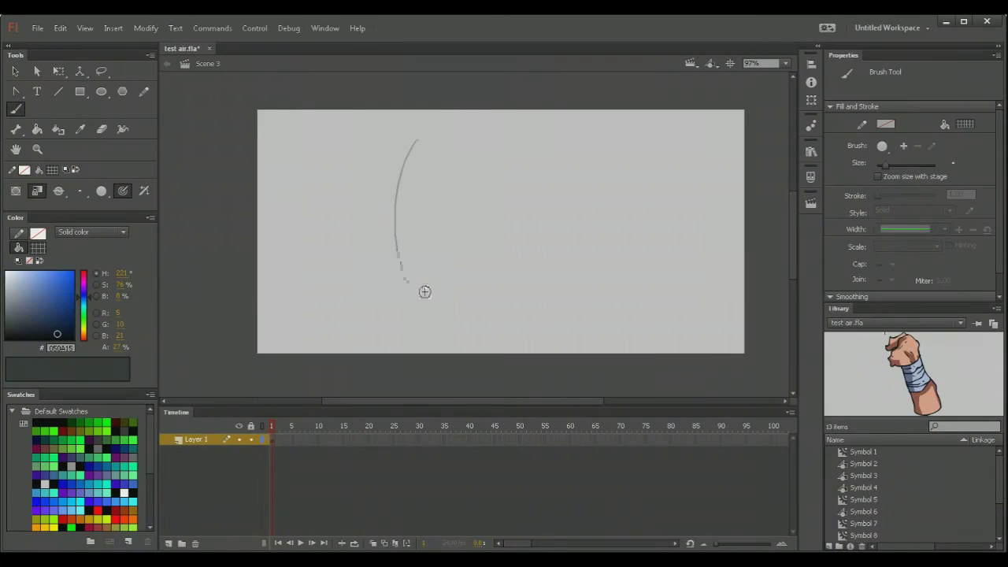
mouse_move(473, 318)
mouse_down()
mouse_move(522, 225)
mouse_move(453, 135)
mouse_move(425, 140)
mouse_move(437, 286)
mouse_up()
drag(432, 210, 447, 317)
mouse_move(399, 242)
mouse_down()
mouse_move(490, 260)
mouse_move(526, 212)
mouse_move(516, 154)
mouse_up()
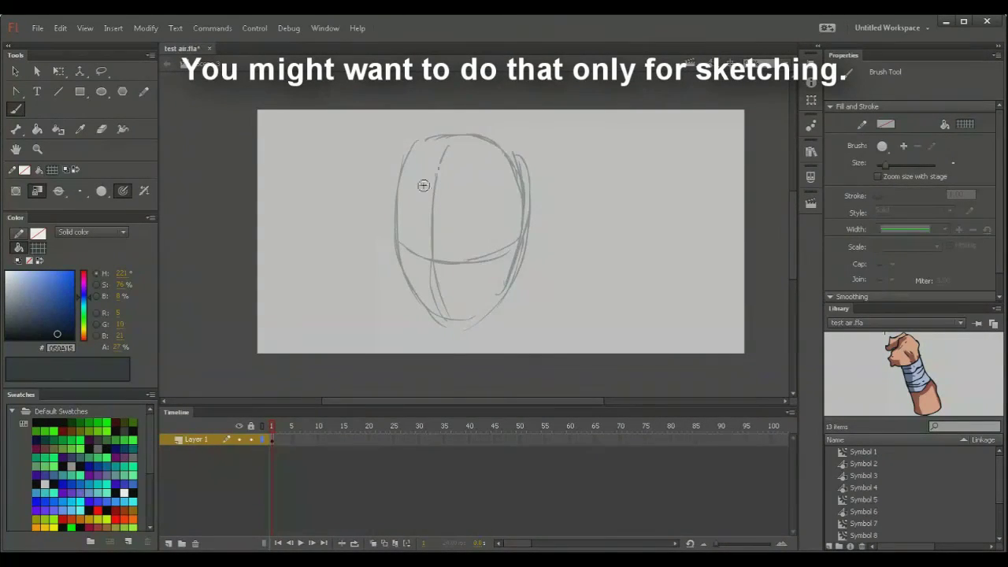
drag(415, 144, 396, 240)
mouse_move(408, 296)
mouse_down()
mouse_move(439, 340)
mouse_move(436, 332)
mouse_move(493, 308)
mouse_move(451, 333)
mouse_move(478, 314)
mouse_up()
Scale the whole head sketch down slightly and reposition it near the upper edge of the stage
key(q)
drag(352, 129, 620, 391)
drag(531, 134, 517, 153)
drag(488, 263, 497, 234)
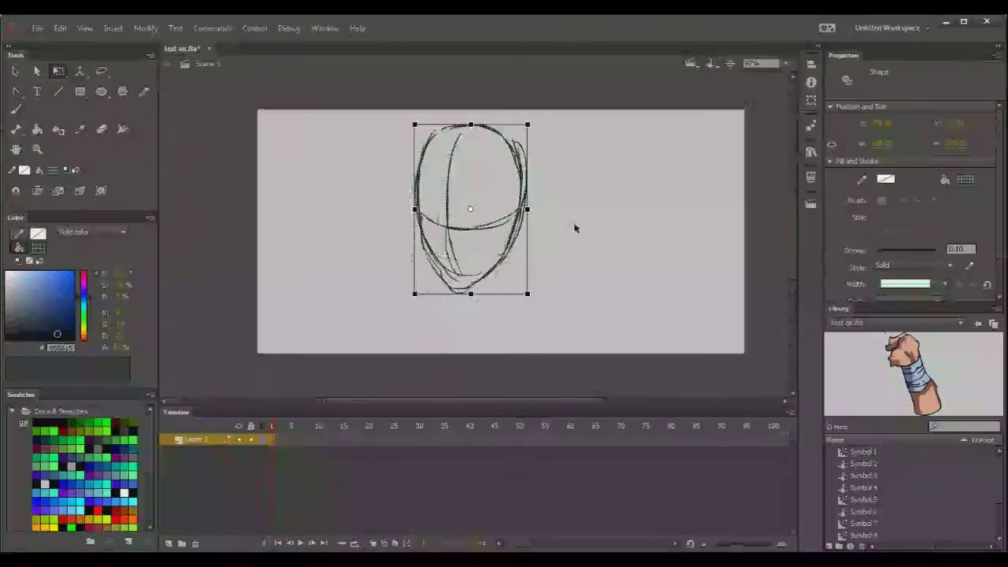
click(542, 330)
Sketch the neck below the head, with its sloping base lines and collarbones
key(b)
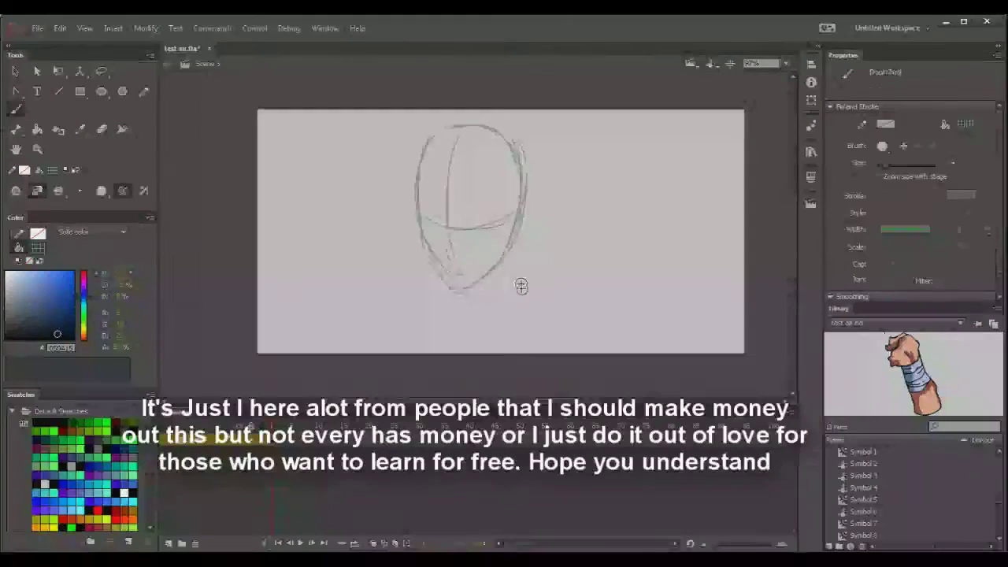
drag(509, 252, 508, 253)
drag(453, 285, 466, 340)
drag(510, 301, 545, 345)
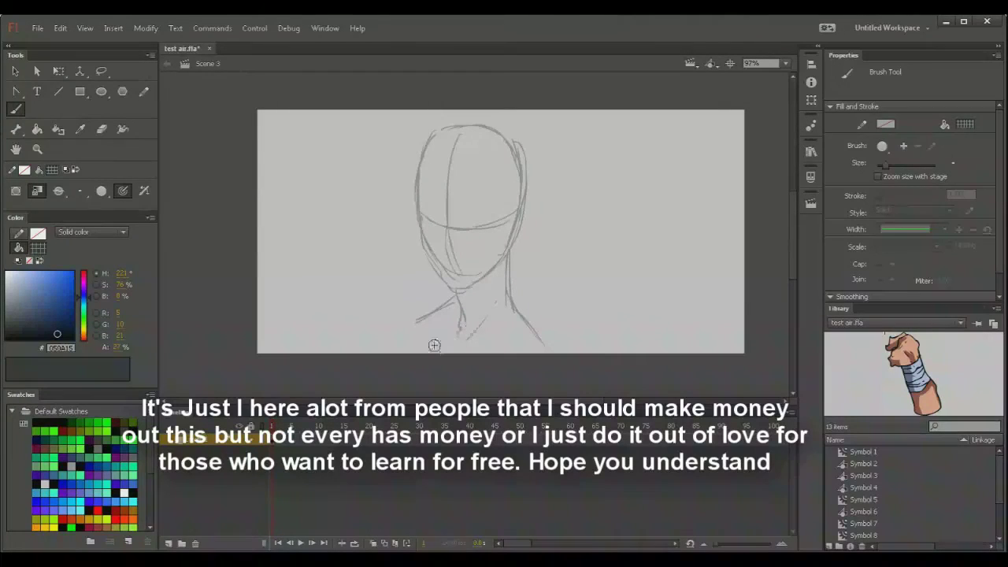
mouse_move(448, 346)
mouse_down()
mouse_move(508, 333)
mouse_move(564, 347)
mouse_up()
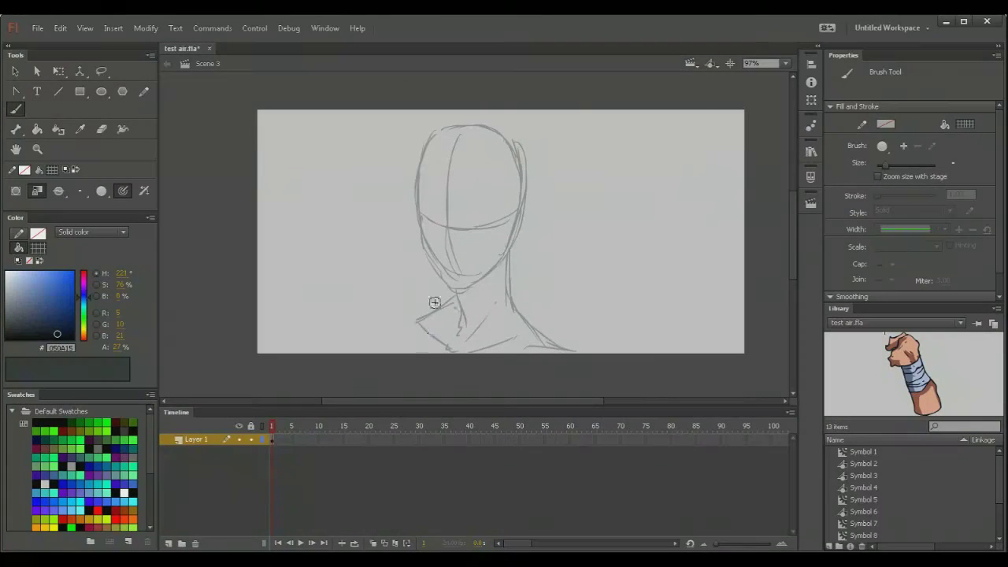
Sketch both rounded shoulders beside the collarbones and a small ear on the side of the head
mouse_move(429, 311)
mouse_down()
mouse_move(376, 325)
mouse_move(390, 323)
mouse_move(381, 354)
mouse_up()
drag(426, 314, 400, 365)
drag(528, 316, 600, 362)
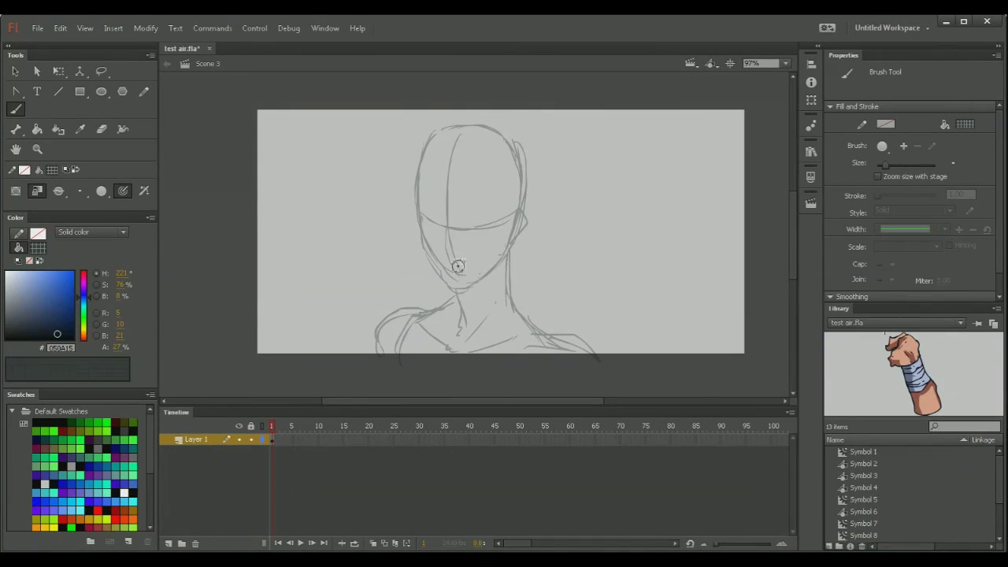
Try rough strokes in the empty area beside the figure, and undo them all
drag(560, 254, 549, 284)
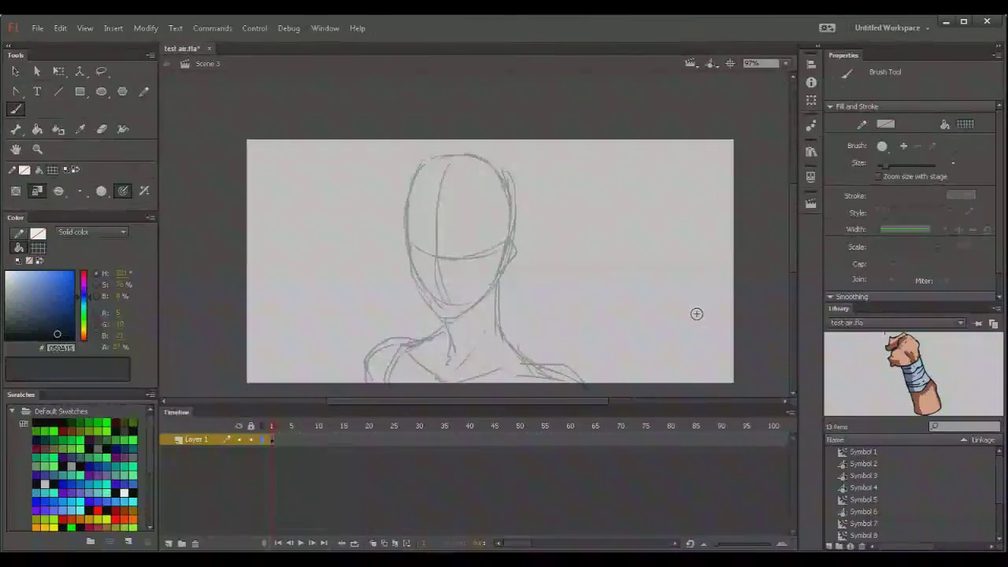
drag(573, 291, 567, 309)
mouse_move(630, 250)
mouse_down()
mouse_move(641, 296)
mouse_move(661, 312)
mouse_up()
drag(665, 257, 667, 290)
key(ctrl+z)
key(ctrl+z)
key(ctrl+z)
key(ctrl+z)
key(ctrl+z)
key(ctrl+z)
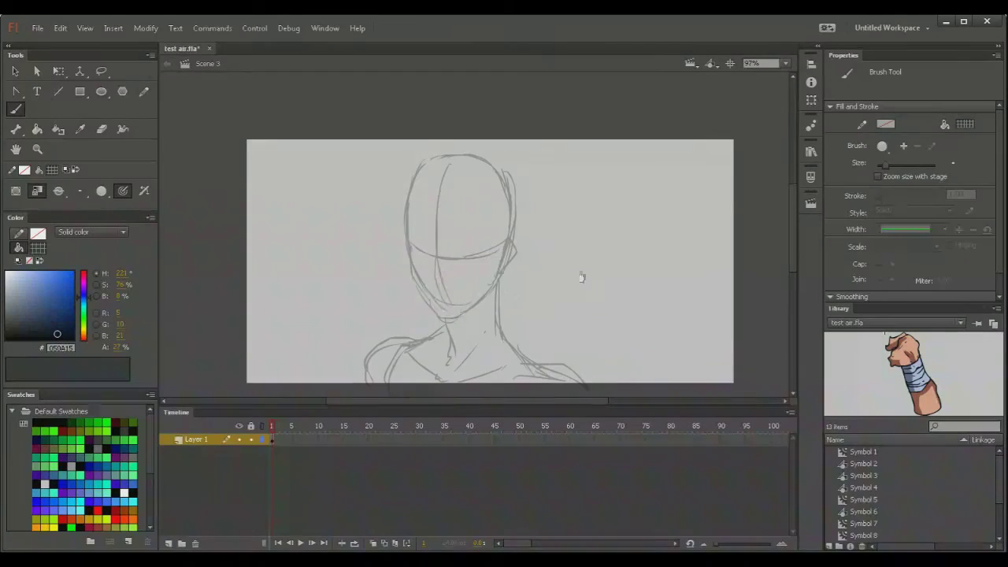
Hatch the shadow on the neck beneath the chin and sketch a small nose on the face's centre line
drag(581, 277, 589, 260)
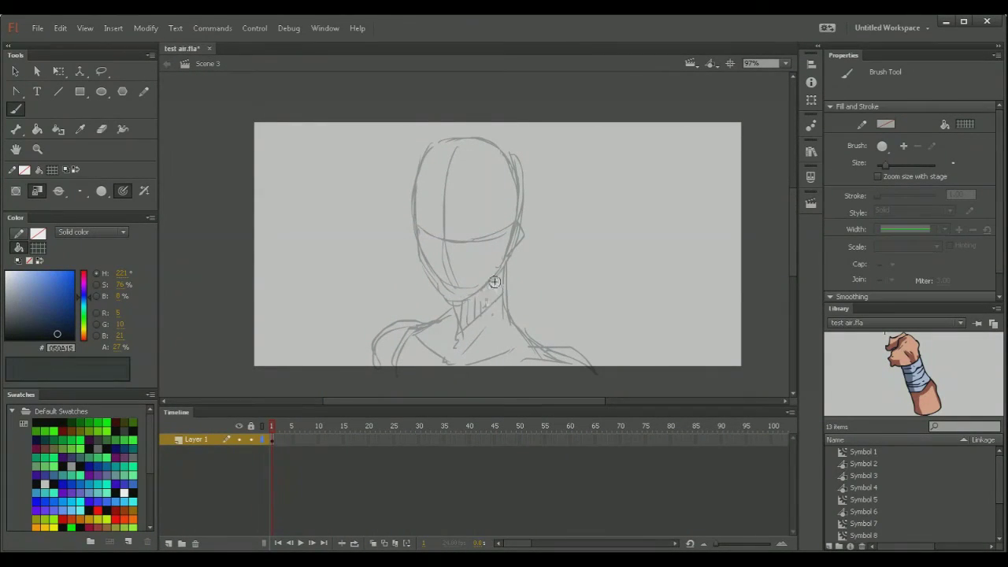
drag(612, 301, 618, 322)
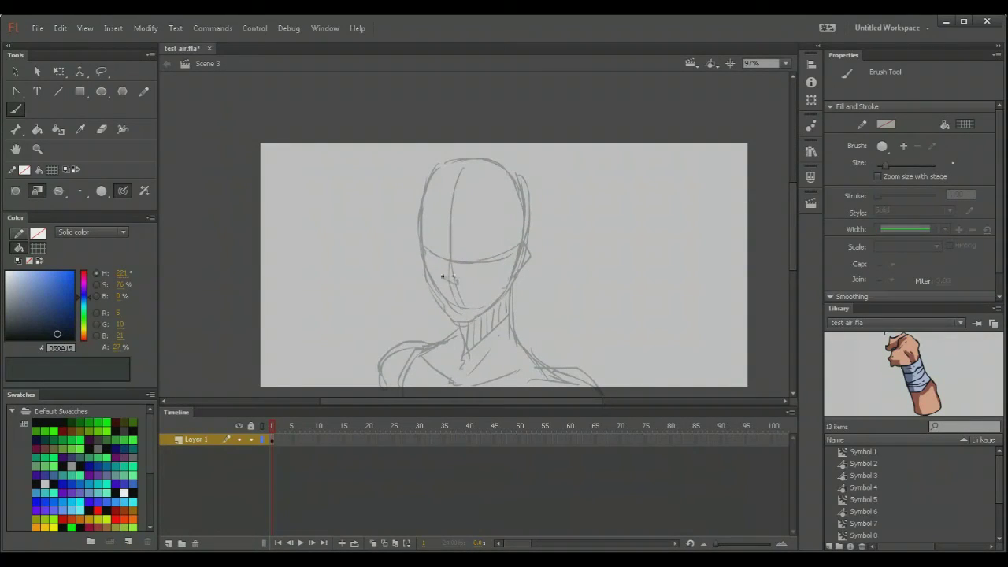
drag(453, 296, 465, 304)
drag(470, 293, 482, 293)
scroll(622, 284, down, 1)
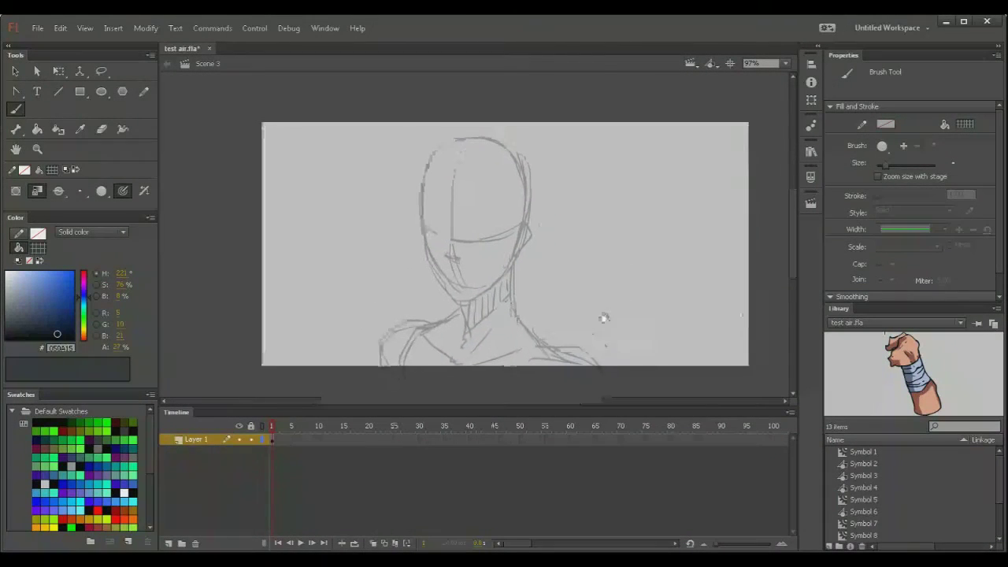
Sketch long bangs falling over the forehead and hair locks down both sides of the face
mouse_move(471, 147)
mouse_down()
mouse_move(441, 198)
mouse_move(423, 271)
mouse_up()
drag(419, 189, 412, 248)
drag(419, 158, 408, 223)
drag(469, 147, 472, 217)
mouse_move(473, 168)
mouse_down()
mouse_move(495, 251)
mouse_move(492, 192)
mouse_move(506, 275)
mouse_up()
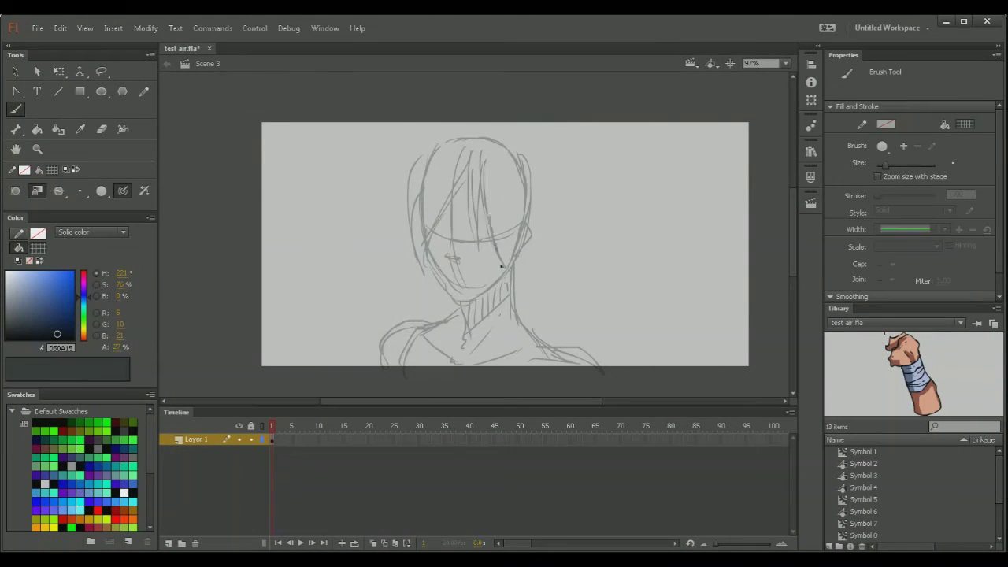
drag(510, 203, 508, 288)
drag(514, 183, 501, 307)
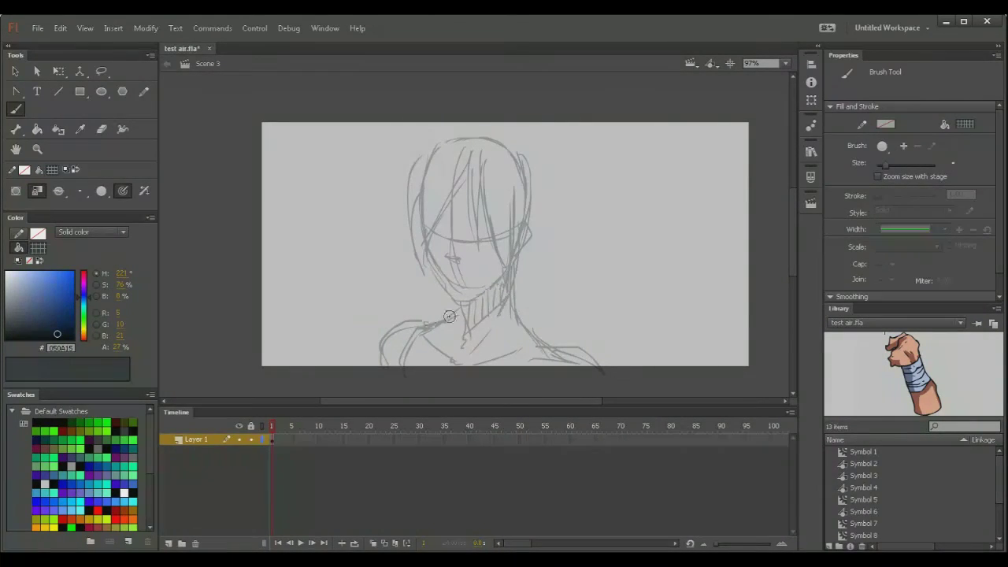
Extend the side locks and sketch the outer hair silhouette over the crown and down both sides of the head
drag(423, 267, 432, 296)
drag(421, 246, 429, 292)
drag(411, 206, 414, 265)
drag(411, 167, 414, 265)
drag(443, 138, 398, 189)
mouse_move(436, 145)
mouse_down()
mouse_move(409, 162)
mouse_move(450, 128)
mouse_move(487, 123)
mouse_move(540, 184)
mouse_move(529, 275)
mouse_up()
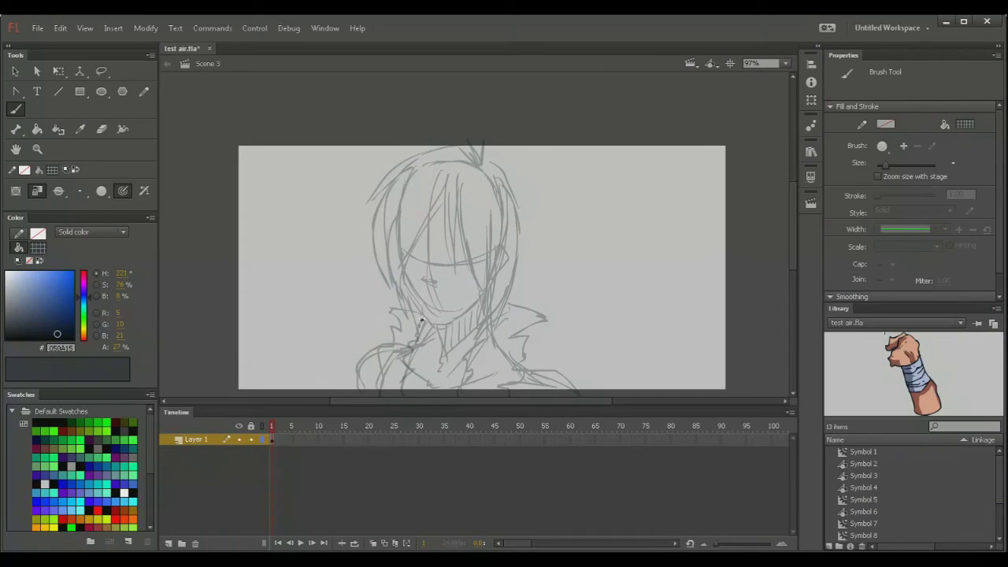
Sketch the jacket's outline over both shoulders below the flared collar
mouse_move(533, 359)
mouse_down()
mouse_move(570, 356)
mouse_move(592, 390)
mouse_up()
drag(392, 344, 346, 369)
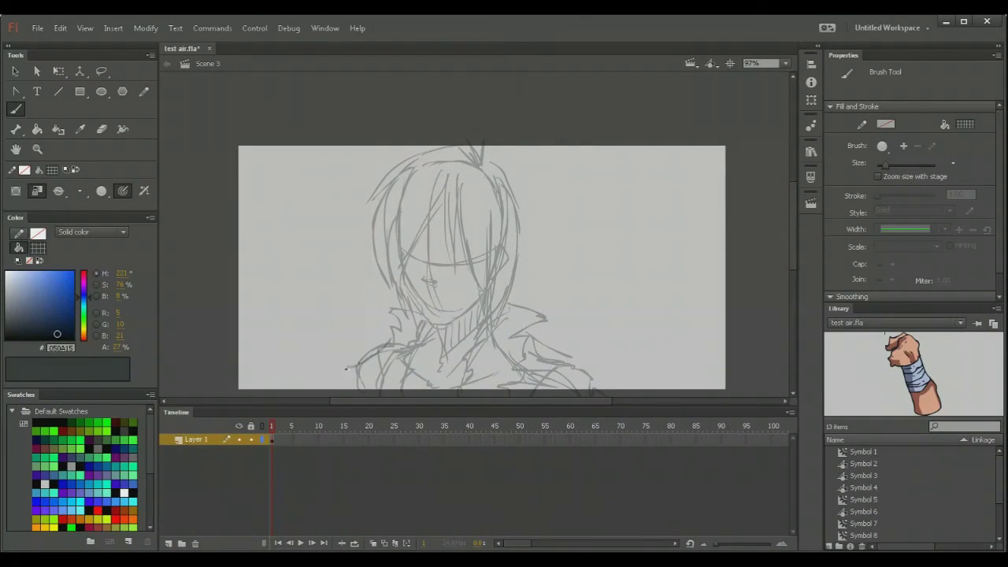
scroll(386, 331, down, 2)
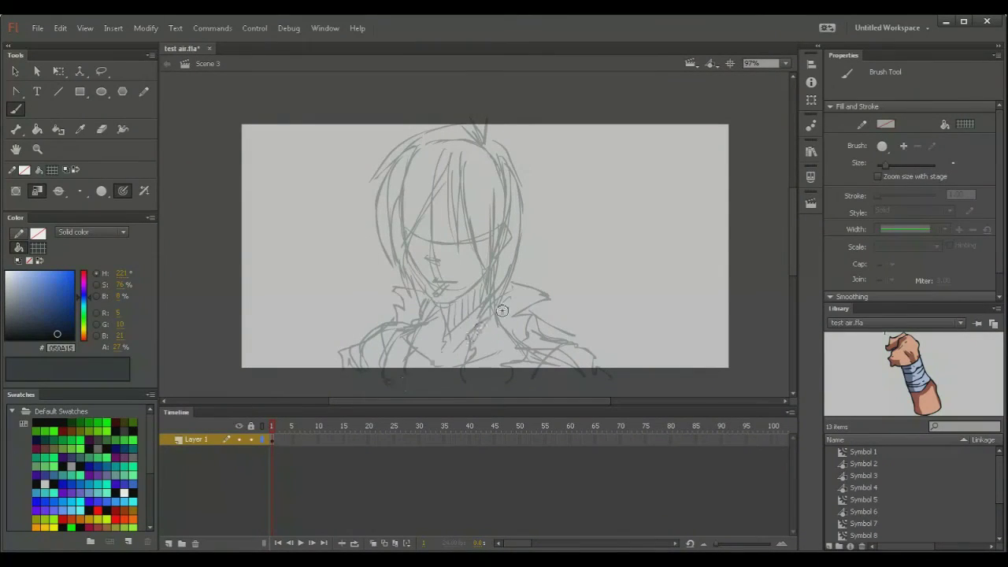
Complete the rough sketch with narrowed eyes and brows, outer shoulder lines on the jacket, and hatching on the forehead beneath the bangs
drag(521, 199, 526, 269)
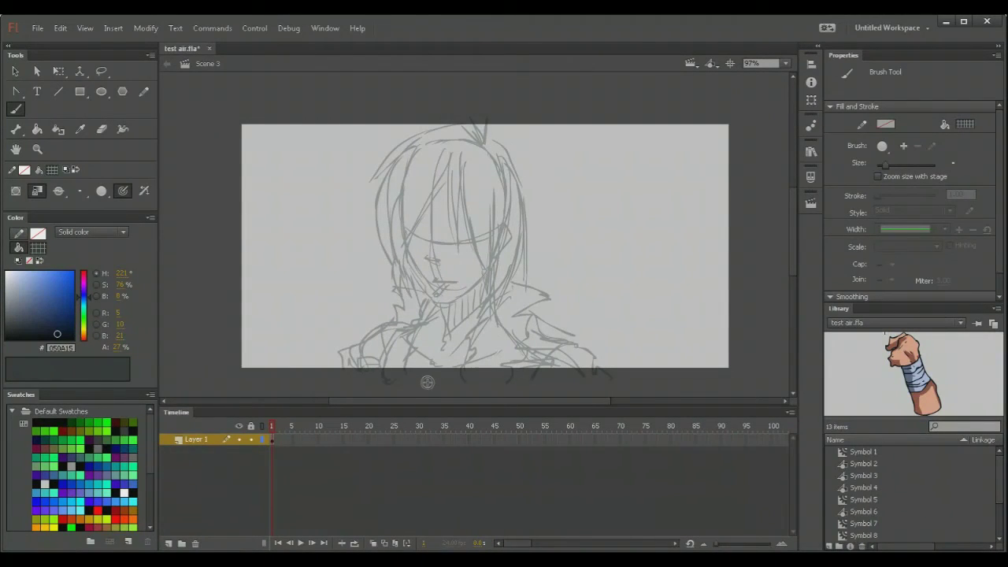
drag(405, 217, 415, 214)
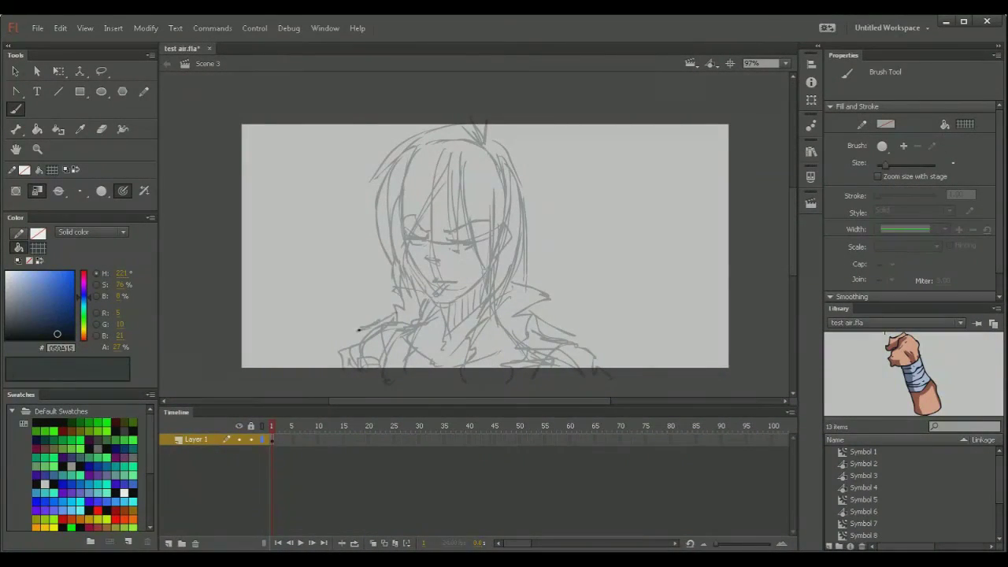
drag(347, 326, 326, 362)
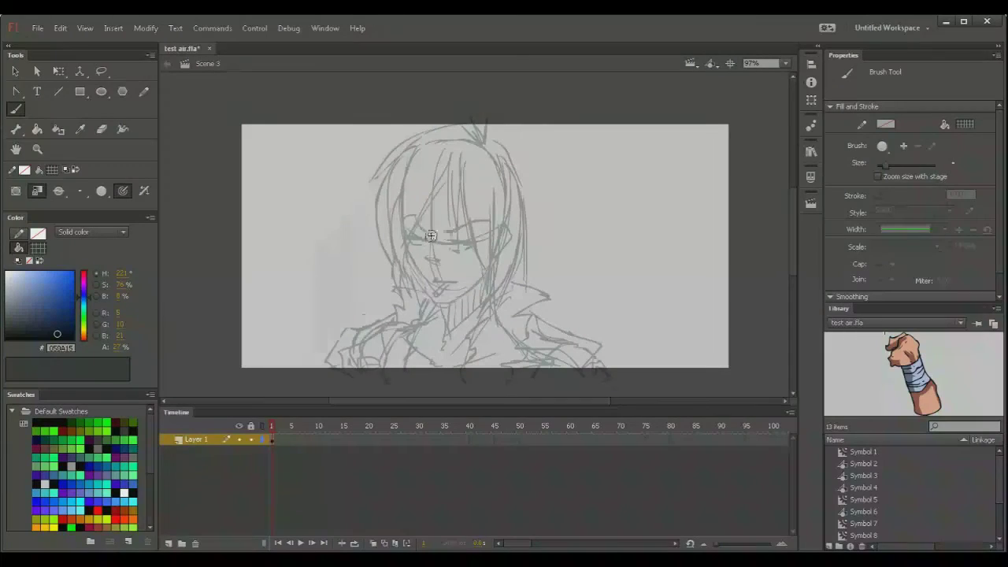
mouse_move(440, 197)
mouse_down()
mouse_move(417, 225)
mouse_move(437, 227)
mouse_up()
drag(427, 302, 448, 306)
drag(483, 276, 450, 304)
drag(625, 266, 608, 274)
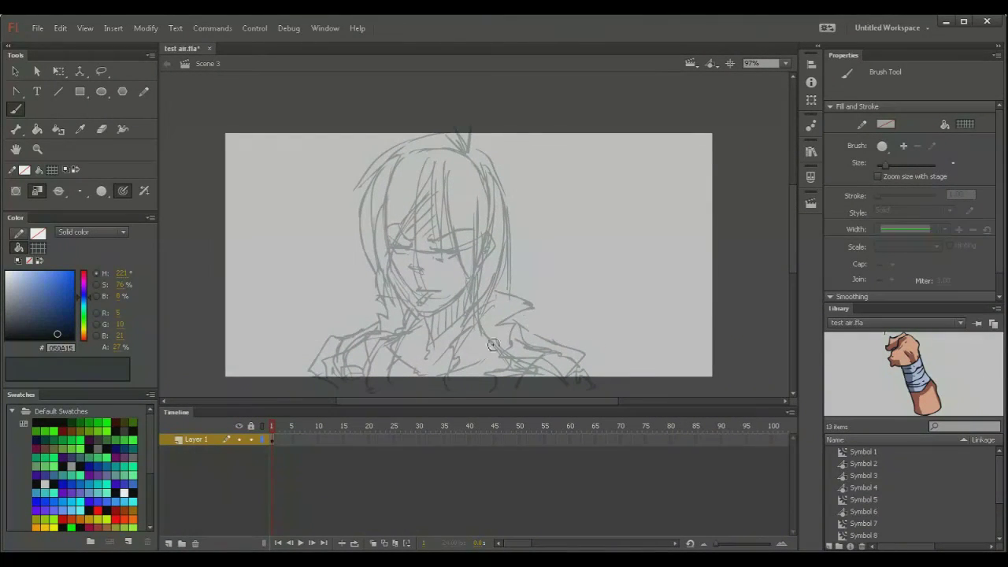
Add a new layer above the sketch layer, and make Layer 1 the active layer again
click(274, 441)
key(ctrl+shift+n)
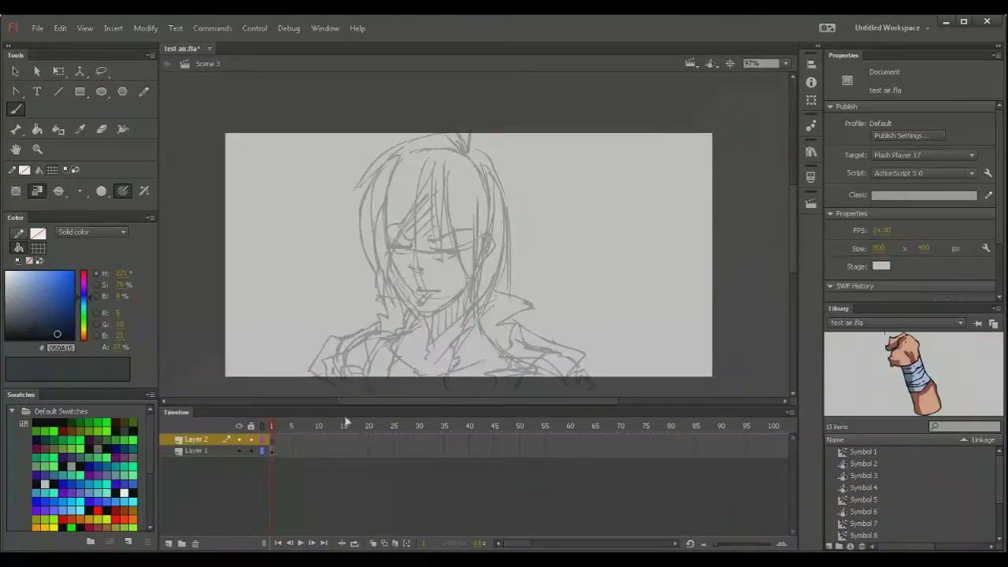
click(272, 453)
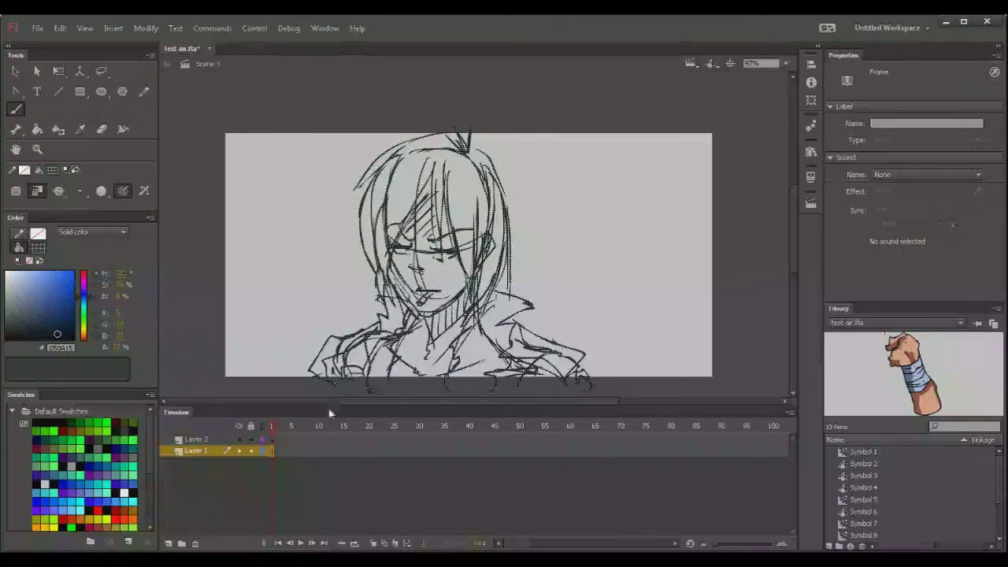
click(339, 477)
Set the brush fill colour to black (#000000) with 100% alpha
drag(36, 333, 39, 340)
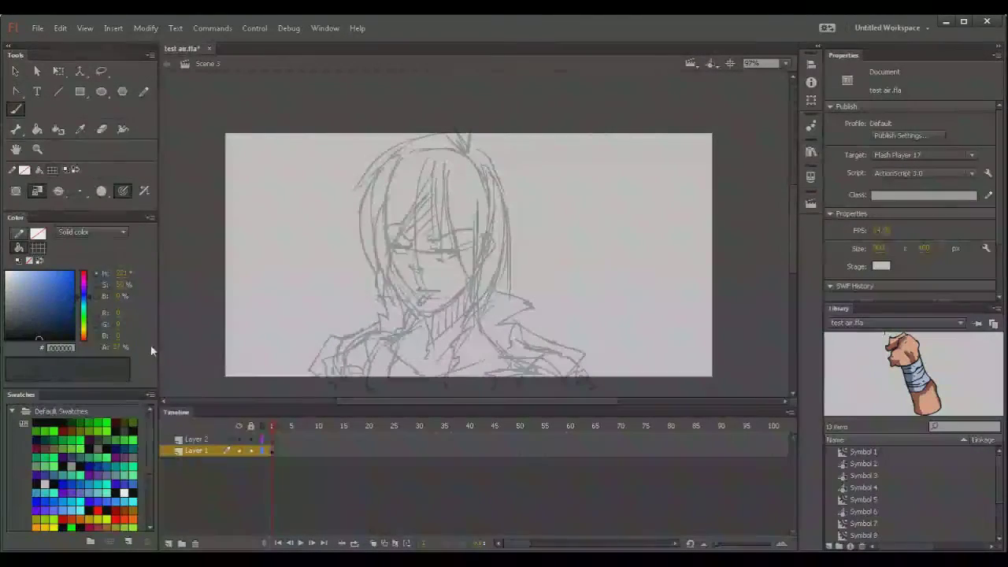
text(100)
key(Return)
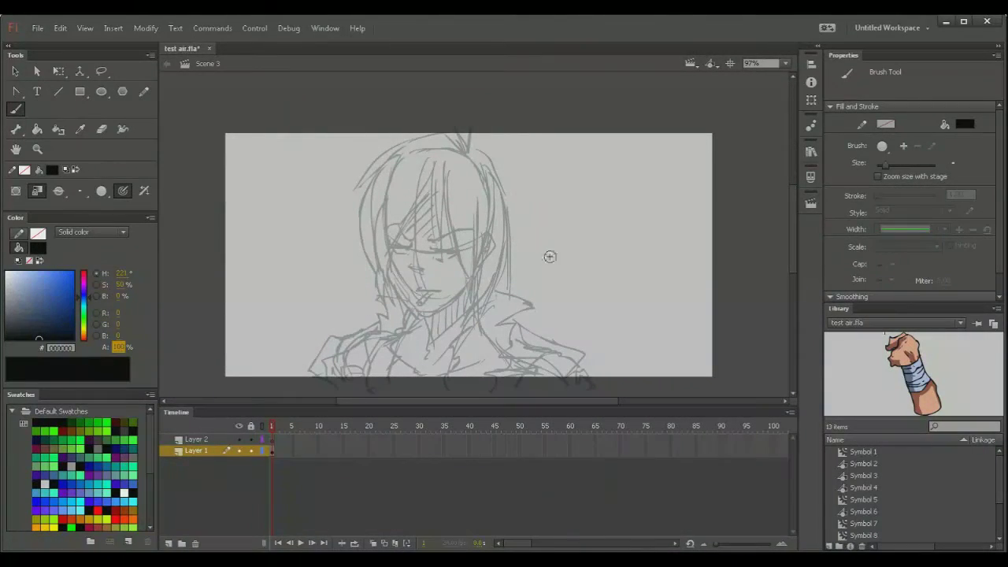
Ink both eyebrows and eyes, the nose, and the mouth with its cigarette in solid black over the rough sketch
key(z)
mouse_move(308, 117)
mouse_down()
mouse_move(533, 268)
mouse_move(567, 304)
mouse_up()
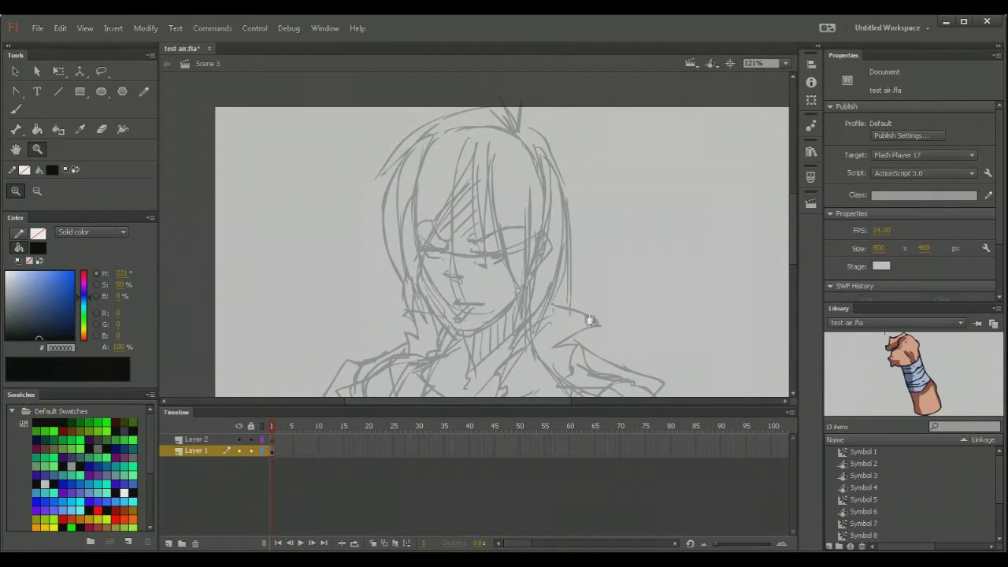
drag(591, 321, 577, 296)
key(b)
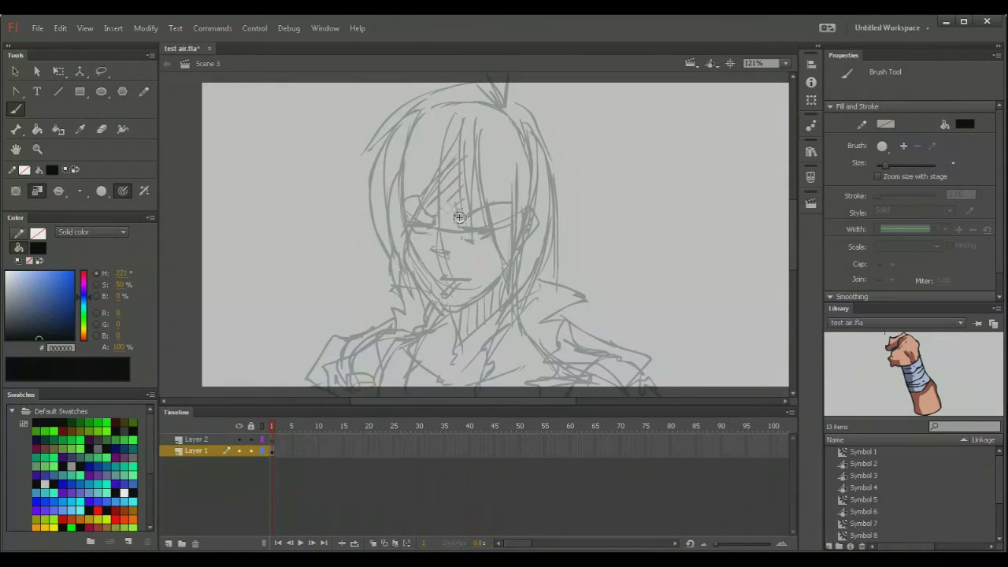
drag(484, 207, 516, 202)
drag(491, 260, 469, 274)
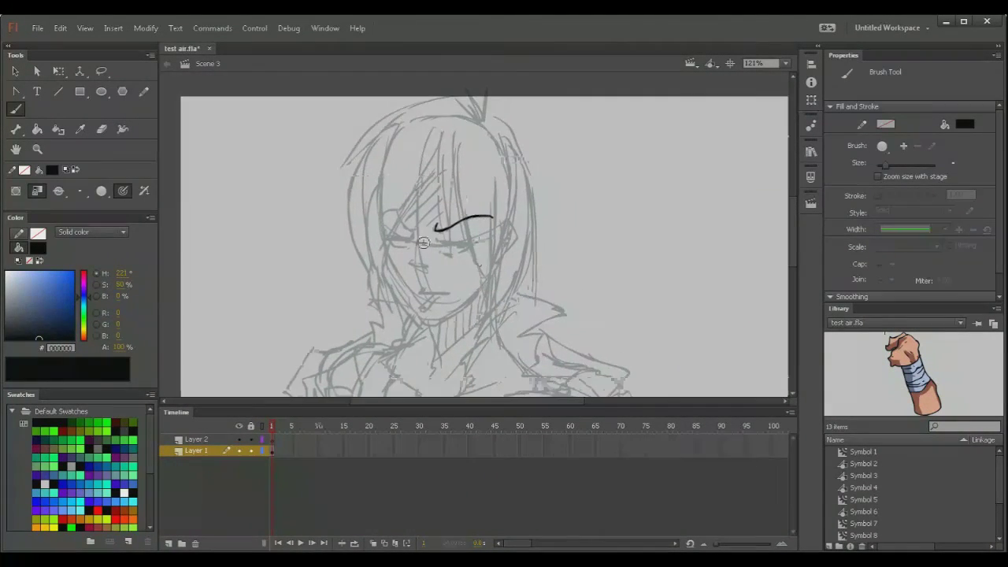
drag(437, 239, 469, 242)
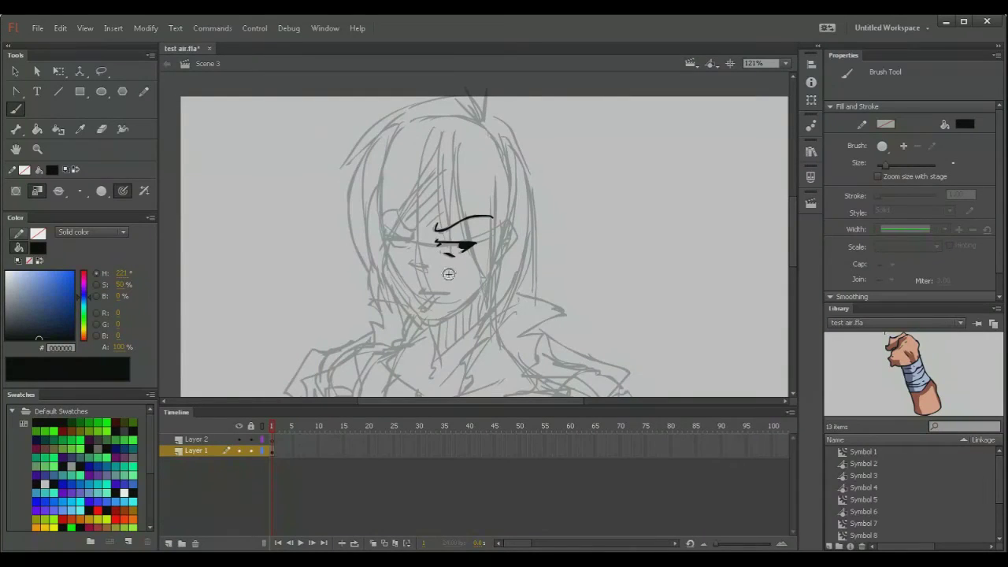
drag(435, 235, 460, 235)
drag(437, 241, 462, 240)
drag(378, 215, 393, 209)
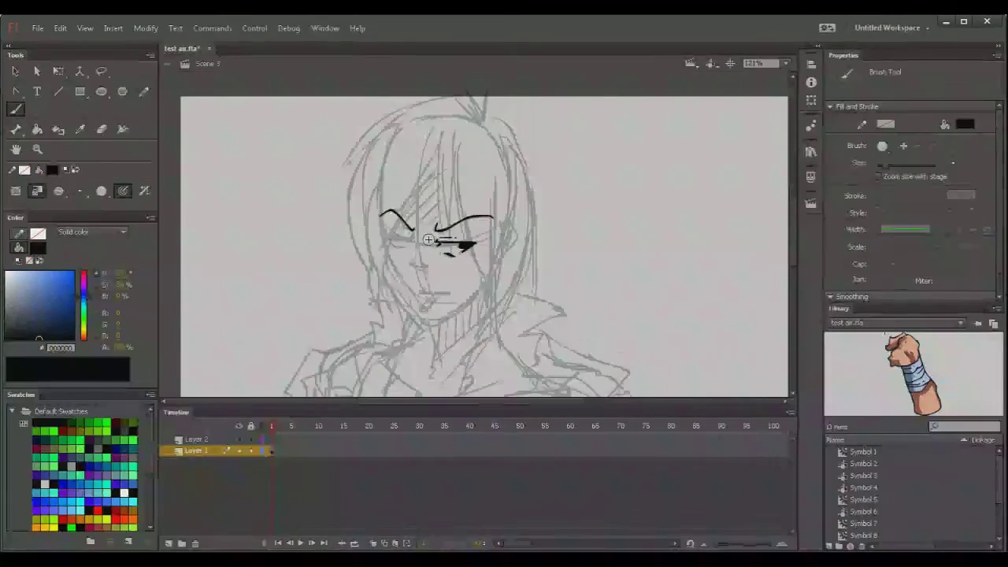
drag(385, 240, 403, 241)
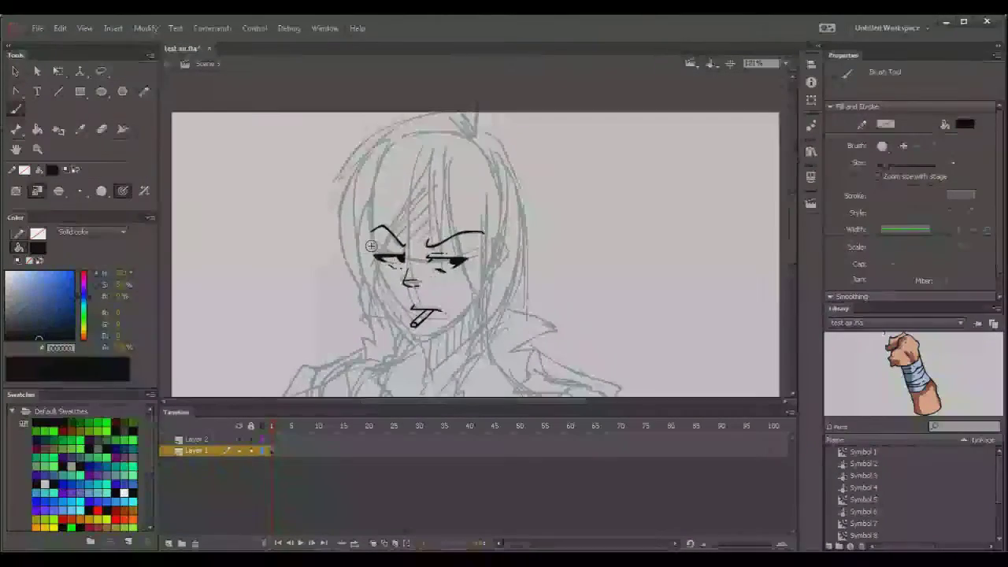
Ink the pointed bangs, the locks framing the face, and the outer hair contour up to the tuft on the crown
drag(434, 157, 430, 252)
mouse_move(443, 181)
mouse_down()
mouse_move(438, 244)
mouse_move(463, 280)
mouse_move(496, 254)
mouse_up()
drag(504, 209, 488, 283)
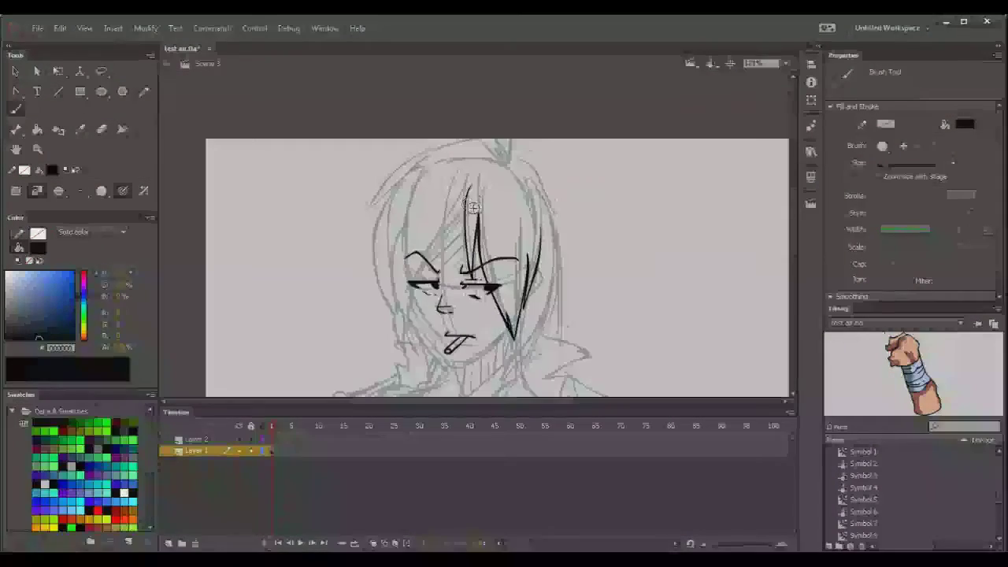
mouse_move(471, 185)
mouse_down()
mouse_move(413, 285)
mouse_move(402, 337)
mouse_up()
mouse_move(396, 289)
mouse_down()
mouse_move(406, 340)
mouse_move(393, 240)
mouse_move(402, 223)
mouse_up()
mouse_move(383, 299)
mouse_down()
mouse_move(373, 228)
mouse_move(408, 177)
mouse_up()
mouse_move(372, 208)
mouse_down()
mouse_move(440, 152)
mouse_move(501, 165)
mouse_move(501, 139)
mouse_move(510, 168)
mouse_up()
drag(527, 262, 534, 221)
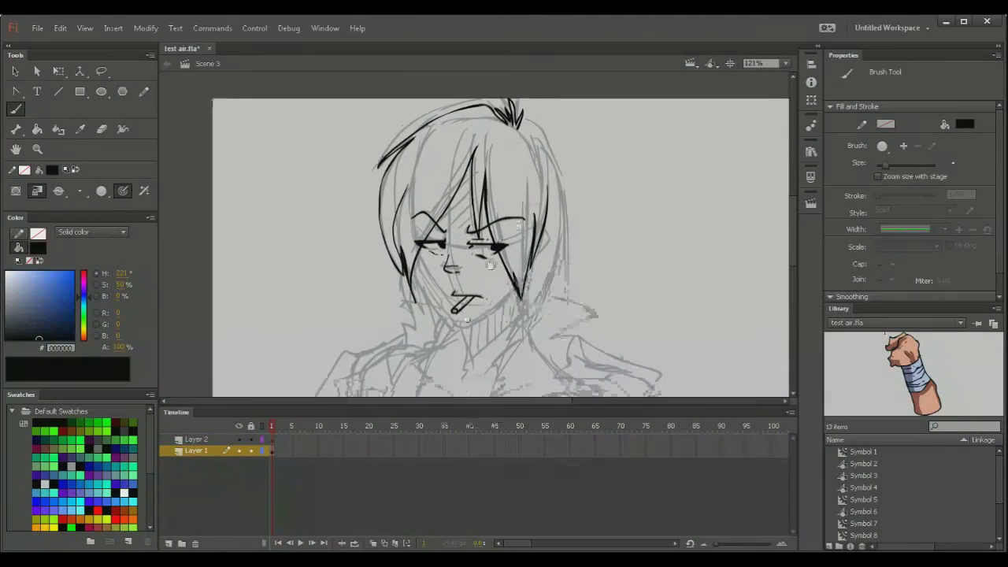
Ink the jawline around the chin, the ear, and the jagged hair tips below the ear
drag(401, 266, 416, 275)
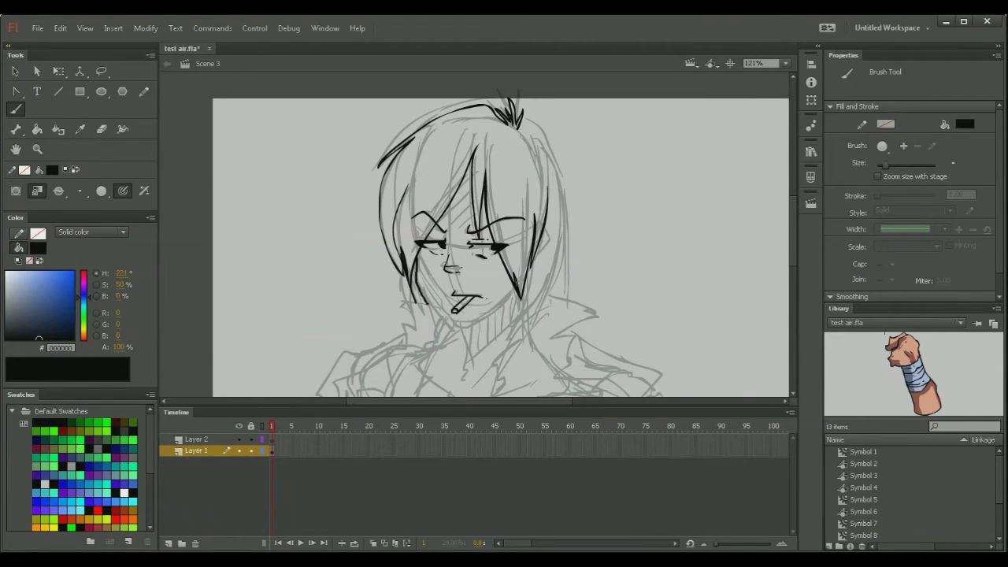
key(ctrl+z)
mouse_move(430, 300)
mouse_down()
mouse_move(449, 319)
mouse_move(517, 294)
mouse_up()
drag(592, 293, 553, 280)
mouse_move(479, 282)
mouse_down()
mouse_move(465, 331)
mouse_move(504, 296)
mouse_move(521, 262)
mouse_up()
mouse_move(501, 221)
mouse_down()
mouse_move(481, 235)
mouse_move(476, 261)
mouse_move(486, 210)
mouse_up()
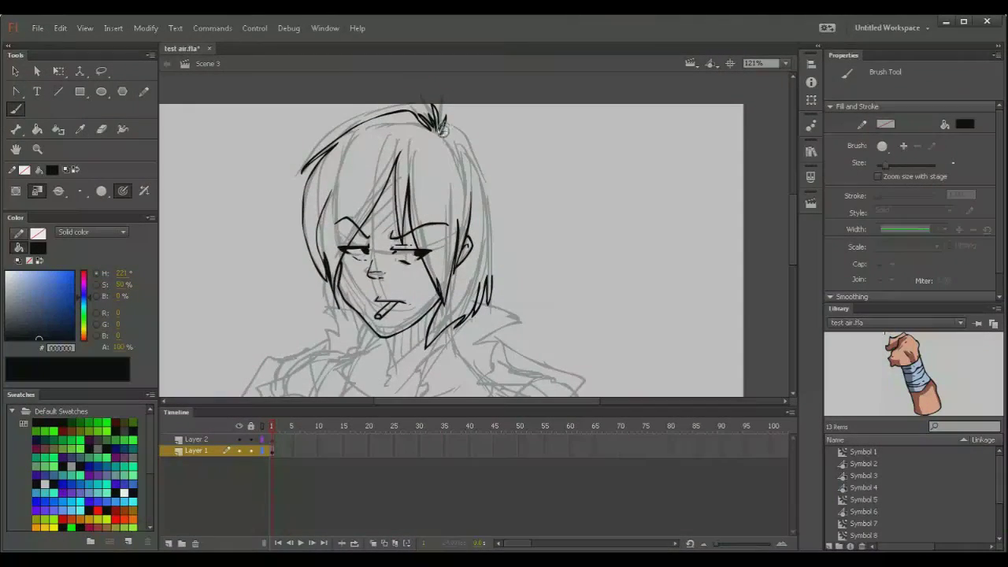
Ink the outer hair contour from the tuft down behind the ear, and add pointed locks beside the opposite cheek
drag(464, 137, 489, 212)
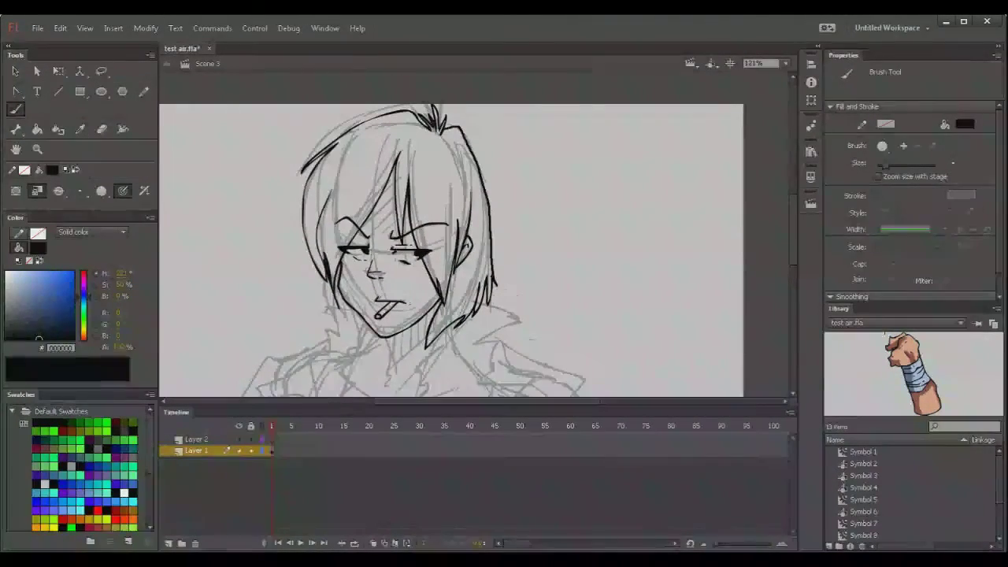
mouse_move(364, 325)
mouse_down()
mouse_move(439, 317)
mouse_move(431, 338)
mouse_up()
drag(404, 289, 415, 321)
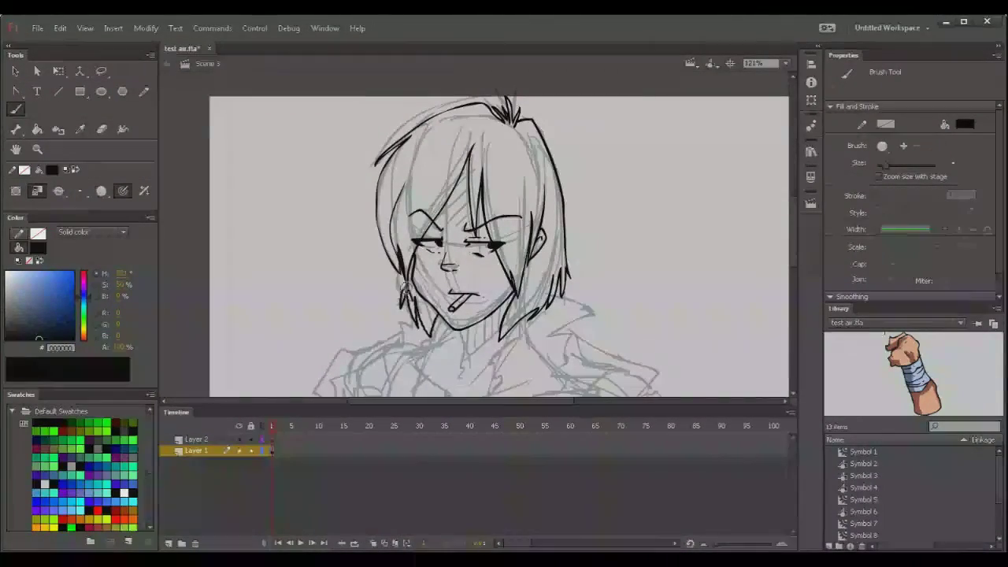
Ink the neck and shirt neckline, and outline the jacket's jagged collar and open front on both sides
drag(475, 356, 465, 333)
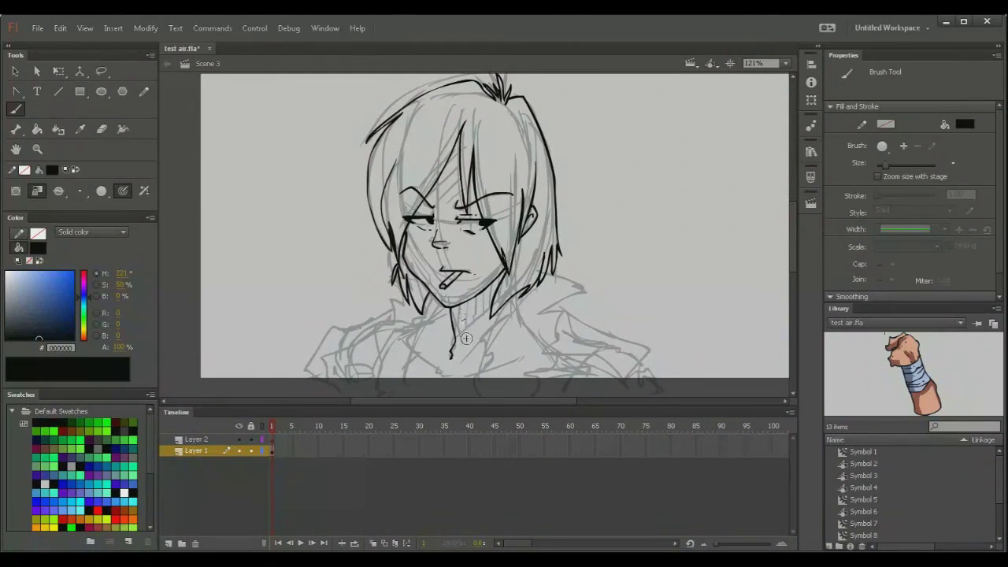
drag(439, 375, 474, 371)
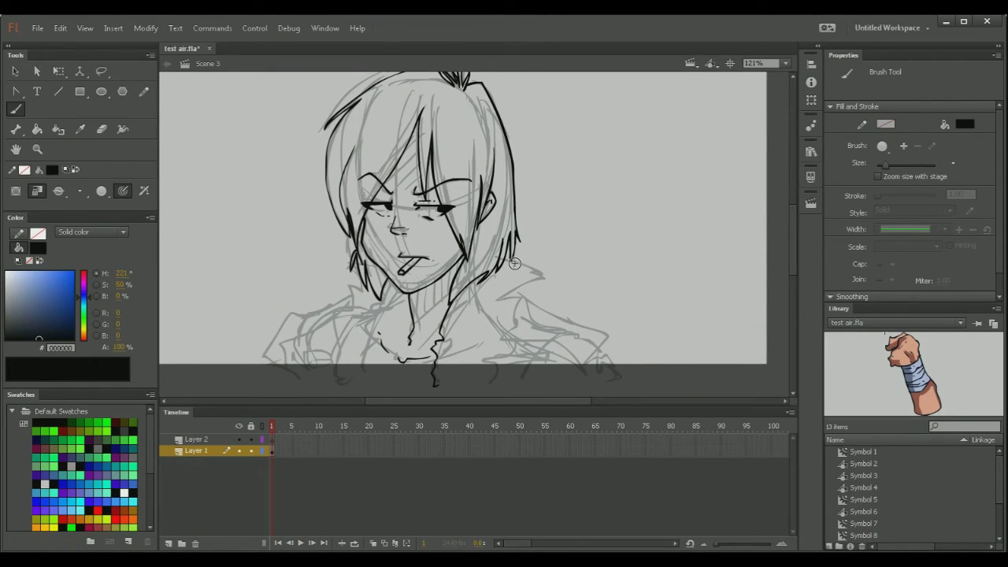
drag(513, 259, 492, 383)
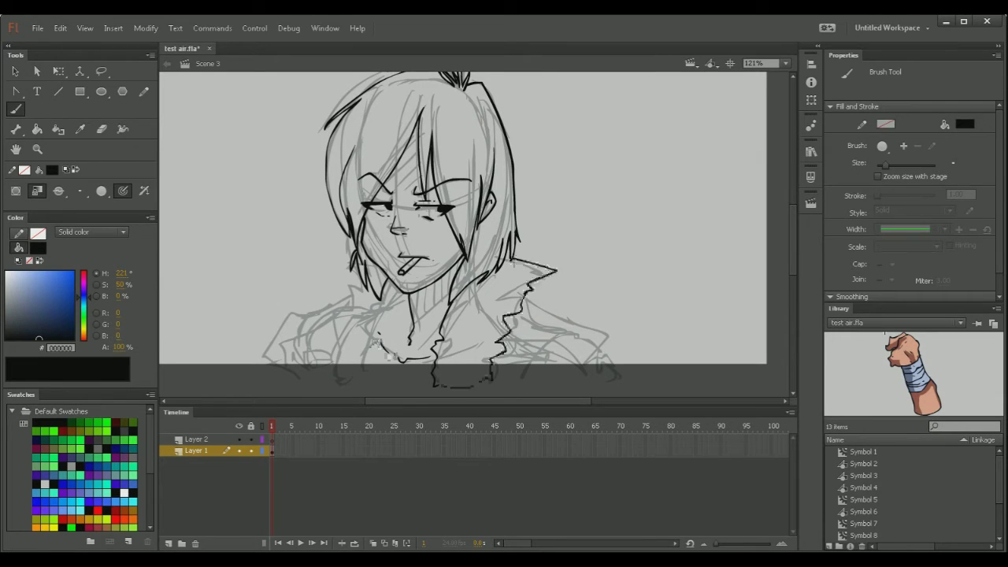
drag(473, 315, 525, 335)
mouse_move(433, 319)
mouse_down()
mouse_move(412, 389)
mouse_move(385, 395)
mouse_move(379, 330)
mouse_move(408, 295)
mouse_up()
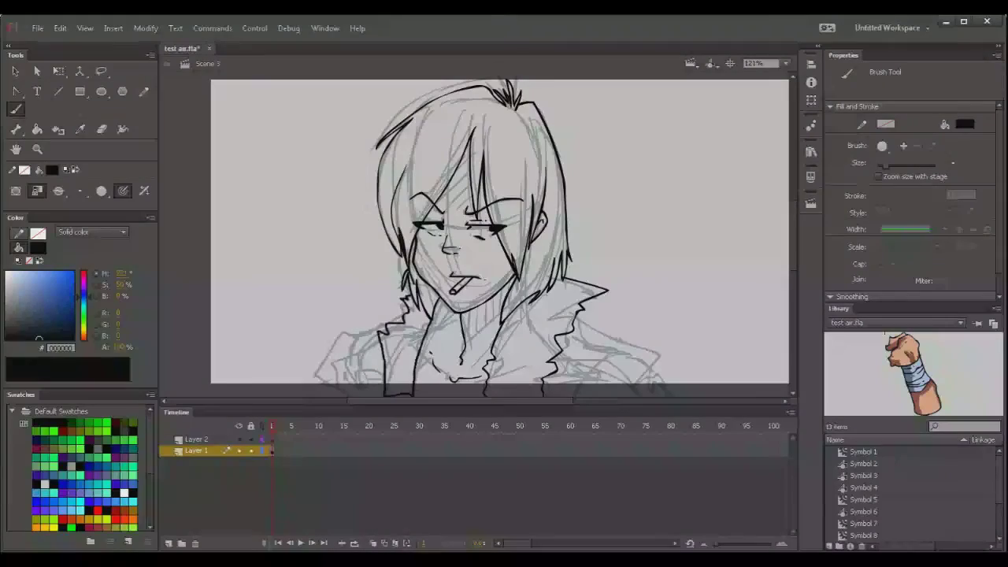
Ink the jacket's two shoulders with ragged sleeve edges, a closed lower edge, fold marks and a chest pocket on each side
drag(553, 332, 499, 302)
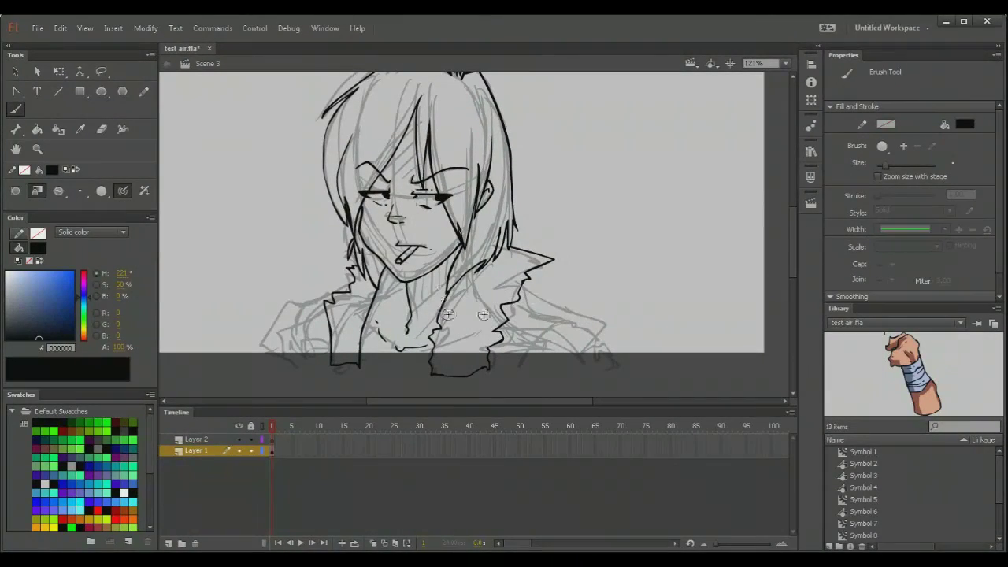
drag(525, 282, 600, 324)
mouse_move(572, 364)
mouse_down()
mouse_move(587, 344)
mouse_move(602, 338)
mouse_move(612, 352)
mouse_move(536, 375)
mouse_up()
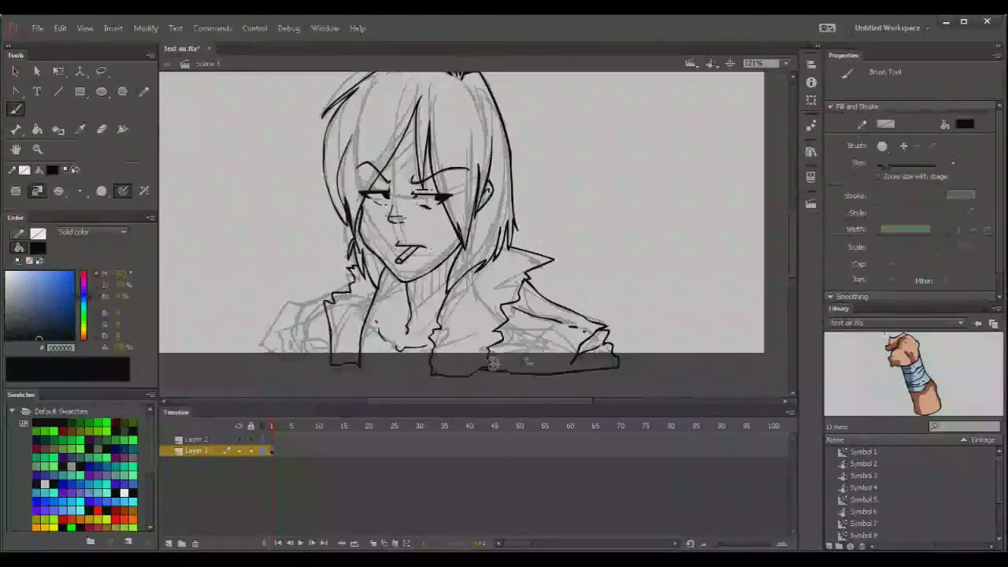
mouse_move(349, 275)
mouse_down()
mouse_move(281, 299)
mouse_move(272, 346)
mouse_up()
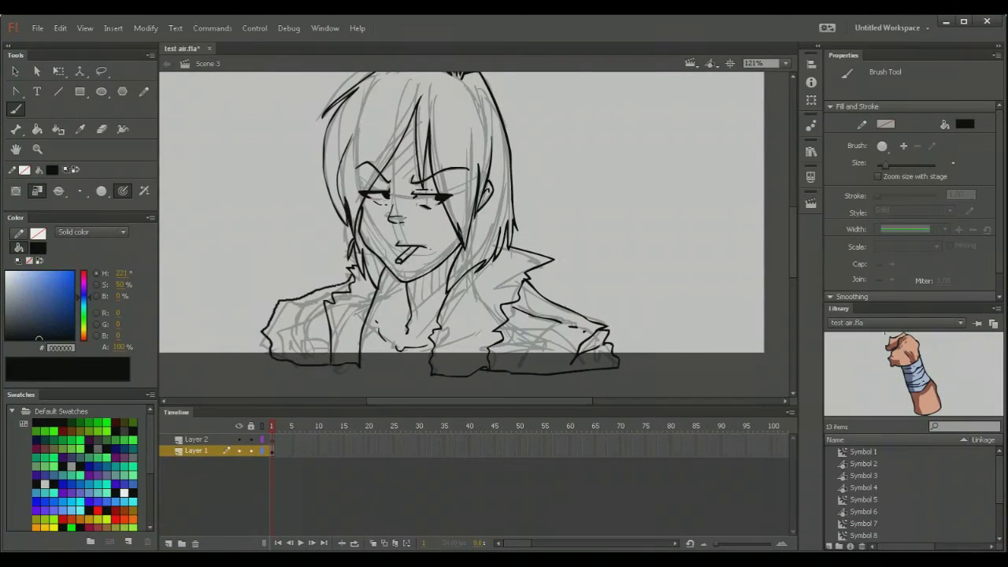
drag(278, 351, 301, 364)
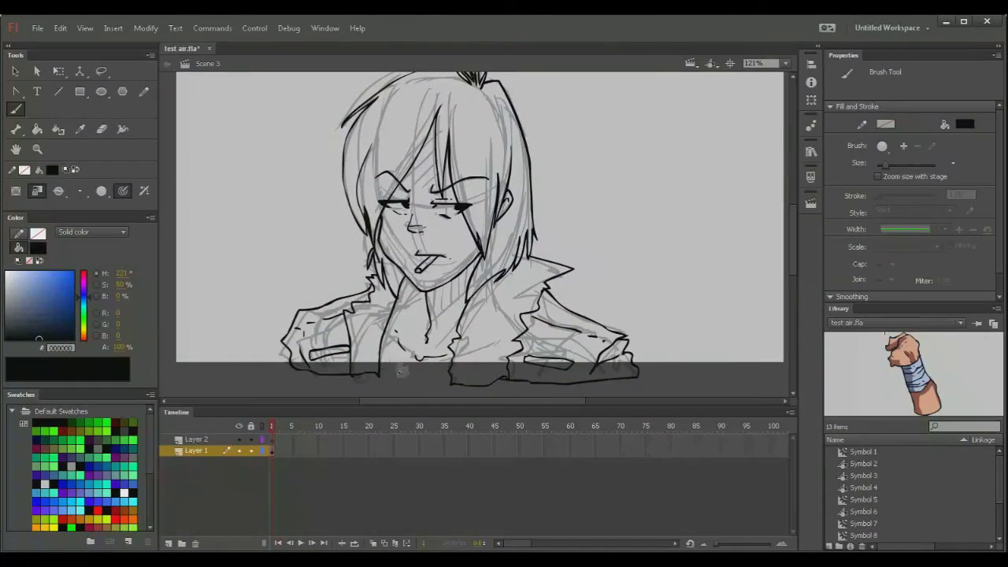
drag(378, 374, 389, 375)
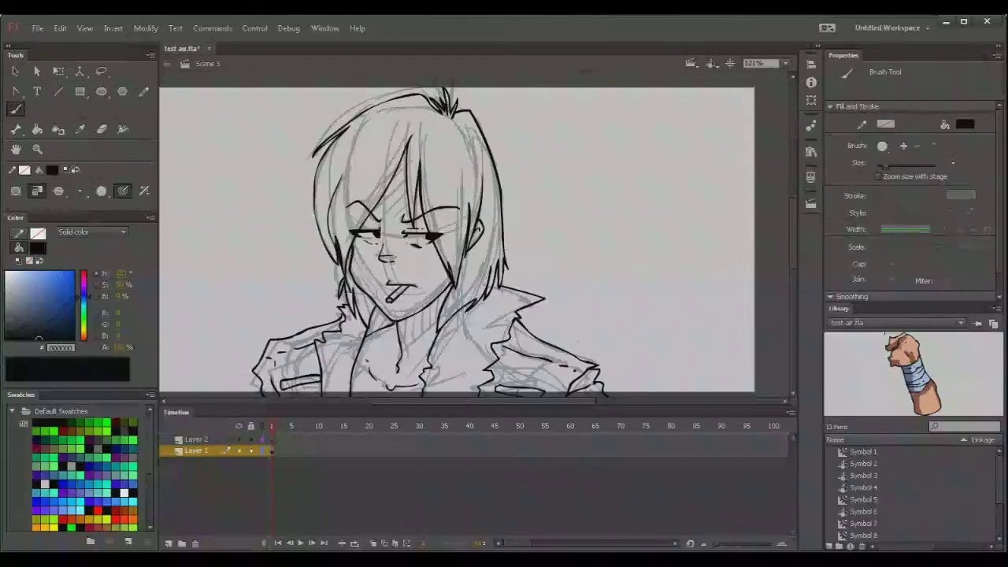
Choose the Paint Bucket tool and delete the translucent sketch strokes inside the collar below the ear on Layer 1
key(k)
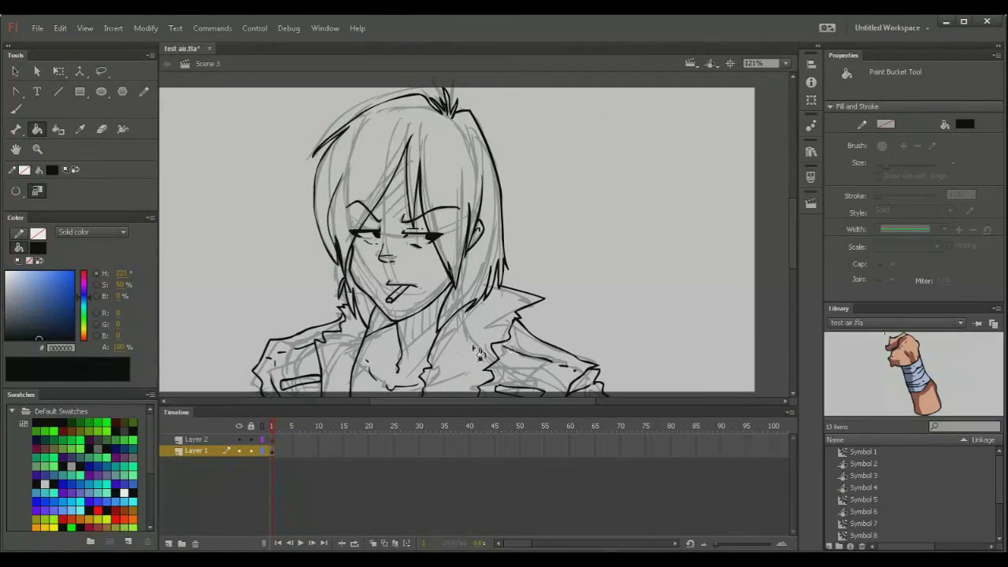
drag(619, 295, 639, 272)
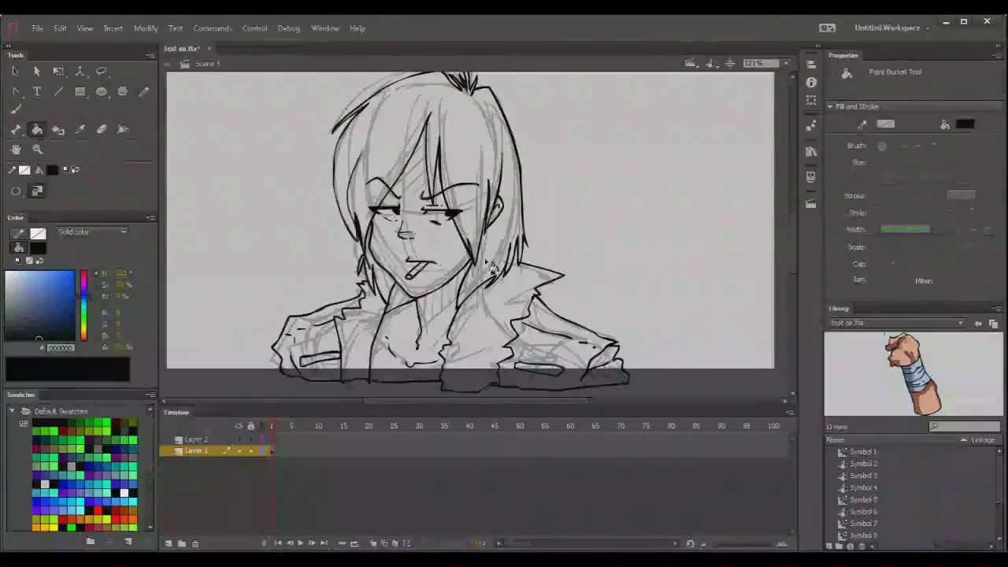
drag(626, 259, 601, 300)
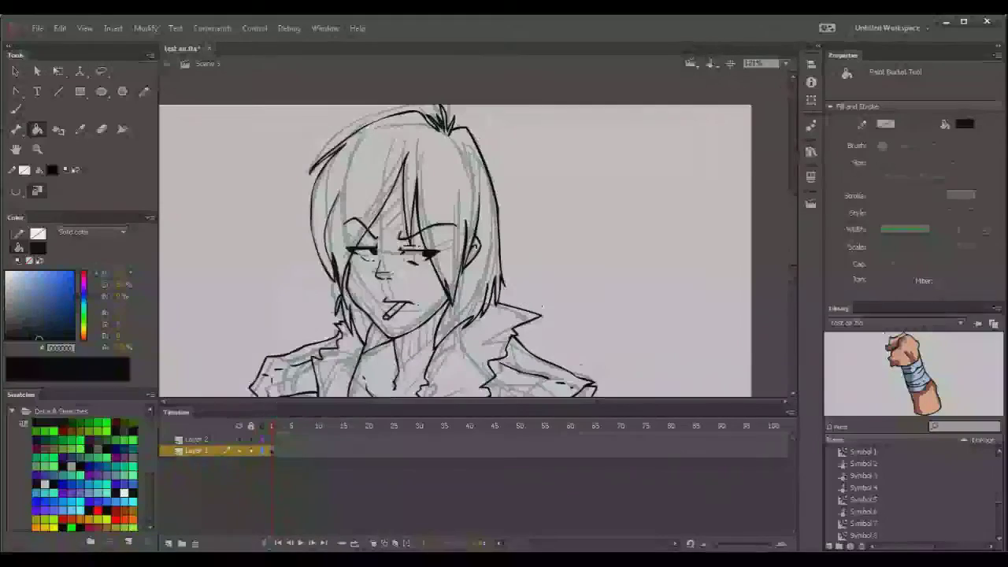
click(197, 439)
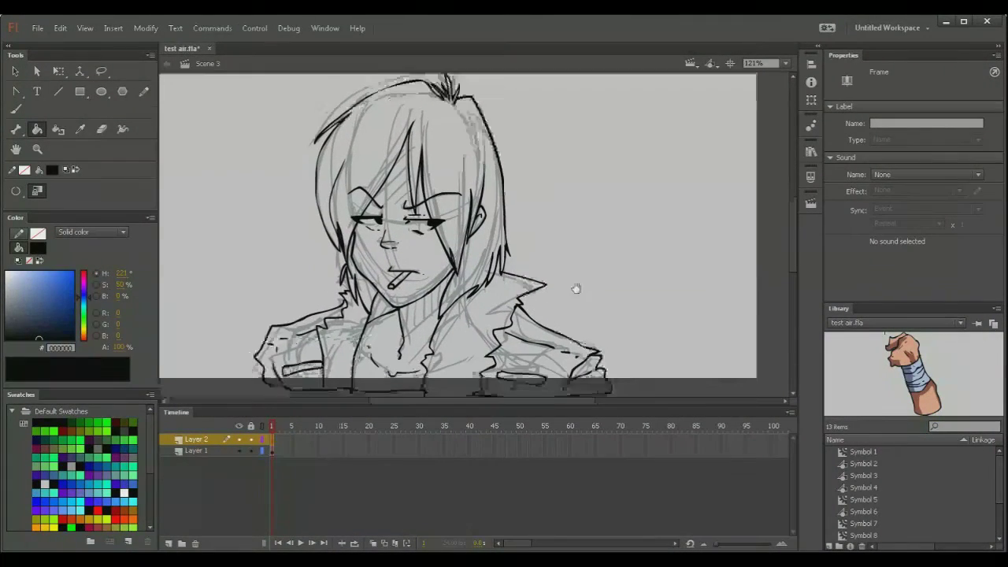
ctrl+click(504, 358)
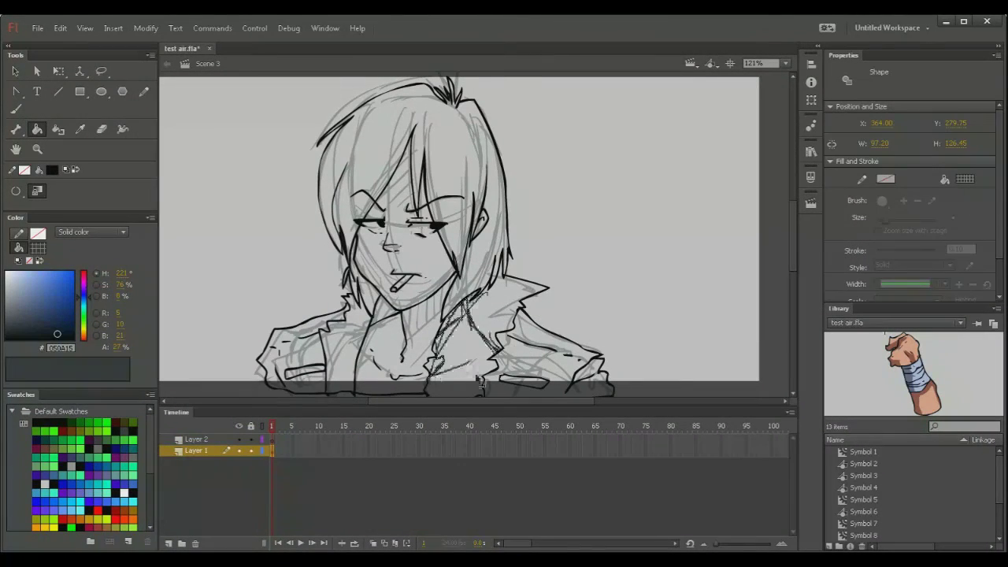
key(Delete)
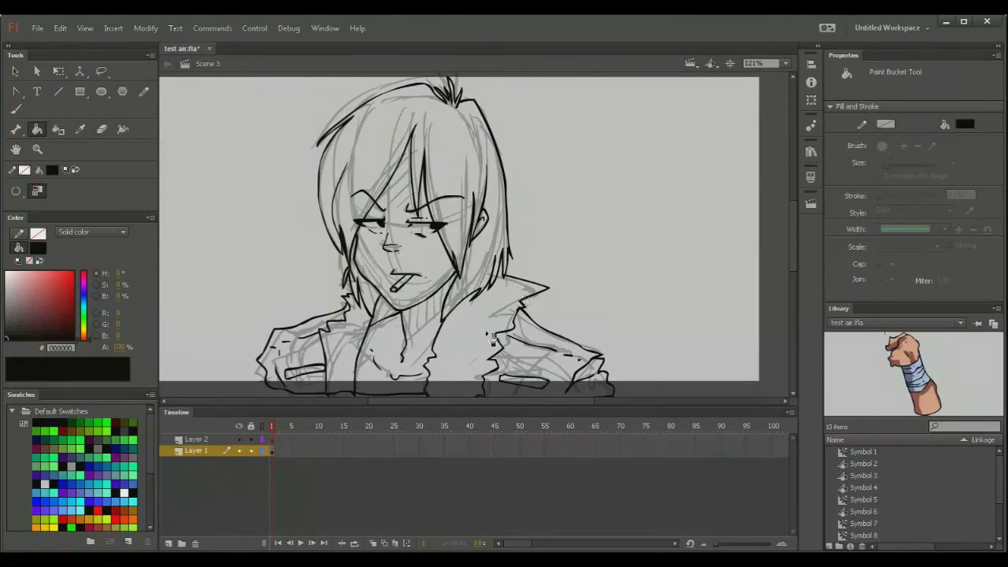
Delete the translucent sketch strokes around the collar point and inside the adjoining jacket shoulder on Layer 1
key(ctrl+z)
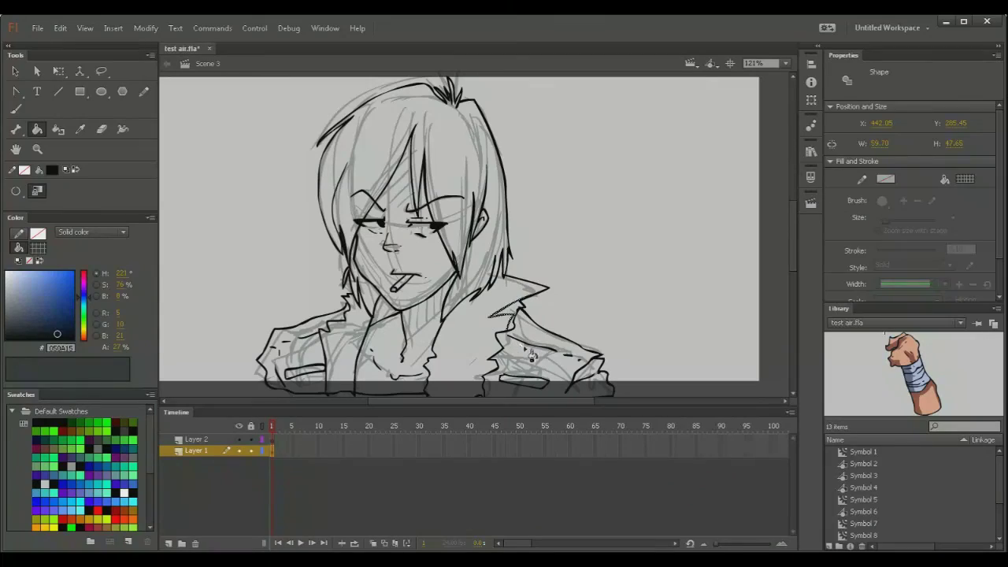
key(Delete)
ctrl+click(527, 342)
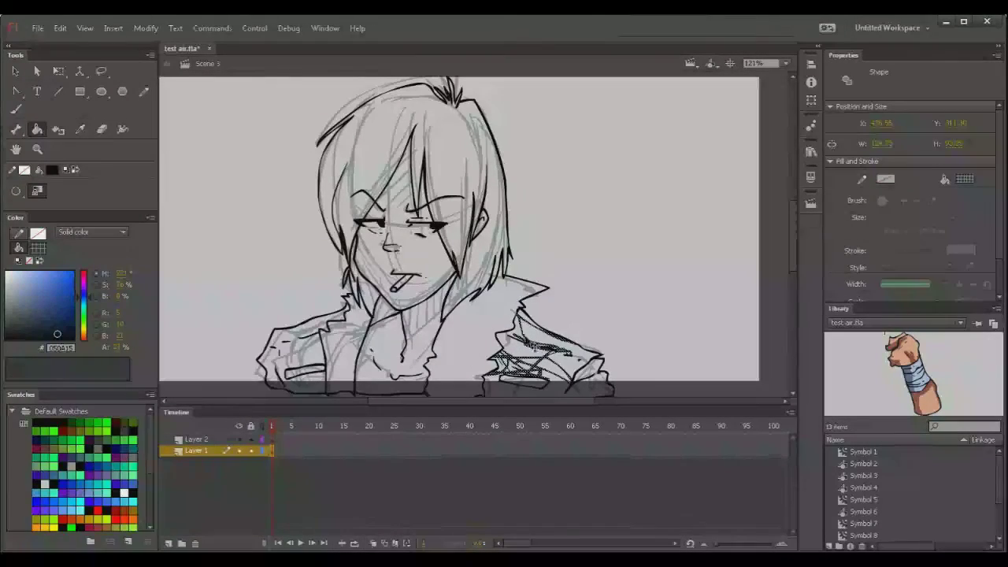
key(Delete)
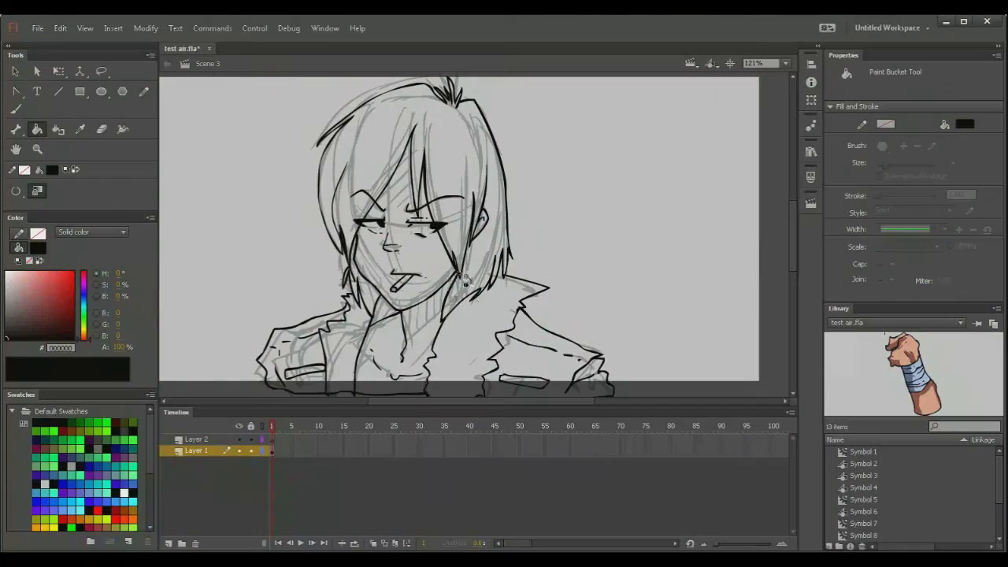
Delete the translucent sketch strokes in the hair around the ear and across the neighbouring cheek and jaw
key(ctrl+z)
key(ctrl+z)
key(ctrl+z)
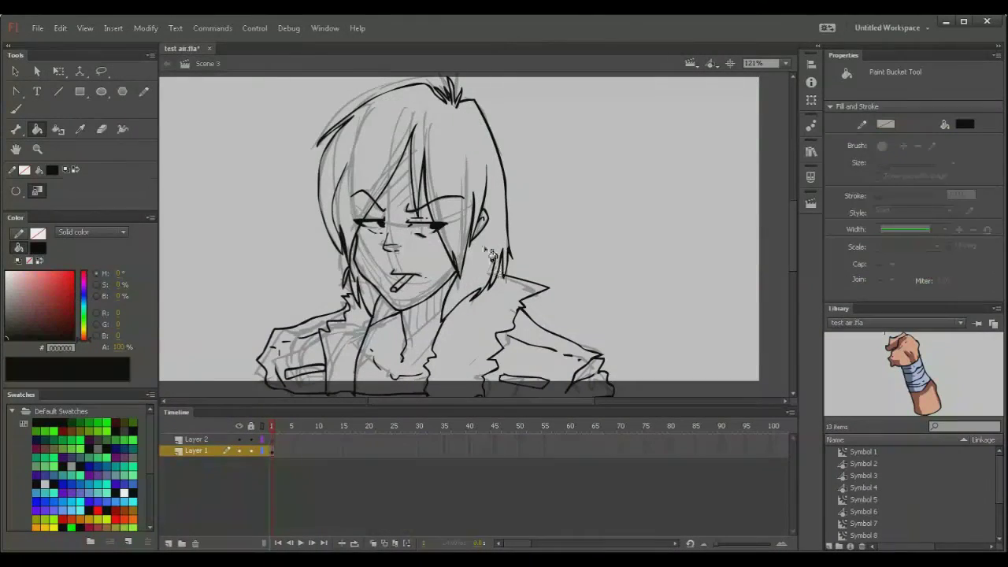
key(ctrl+z)
key(ctrl+z)
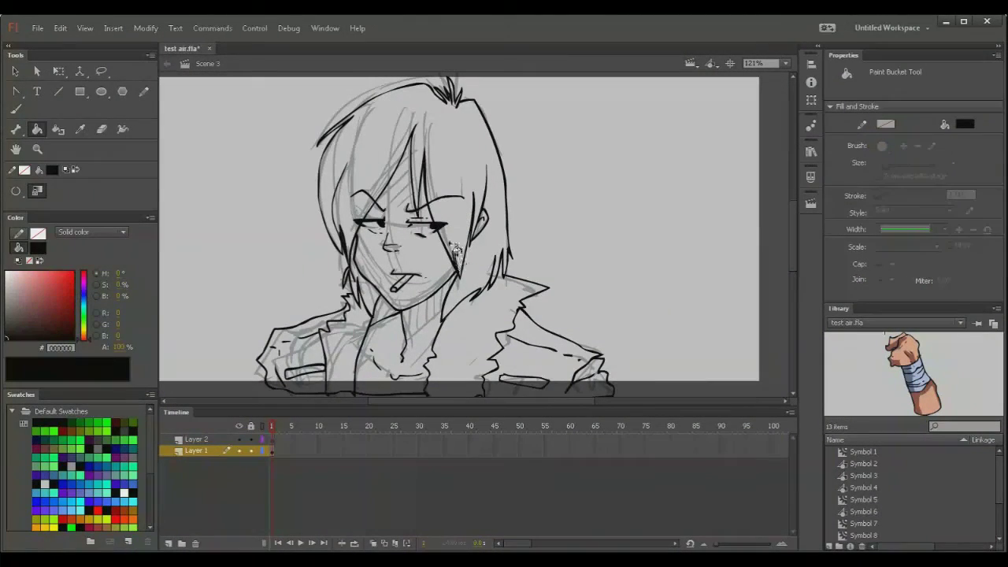
key(ctrl+z)
key(ctrl+z)
key(ctrl+z)
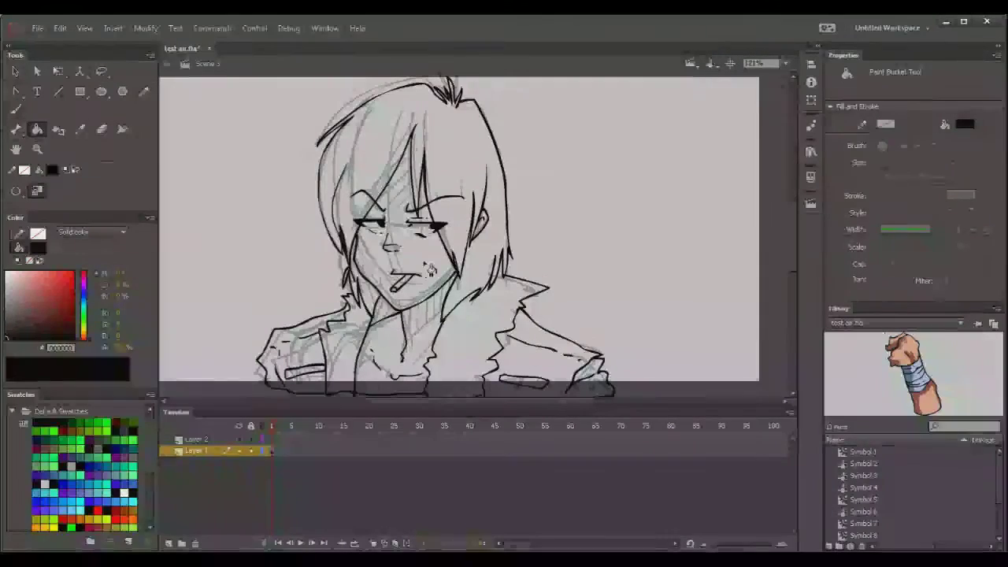
With the Brush tool, add short black detail strokes across the crown of the hair and small pointed locks at the nape
key(b)
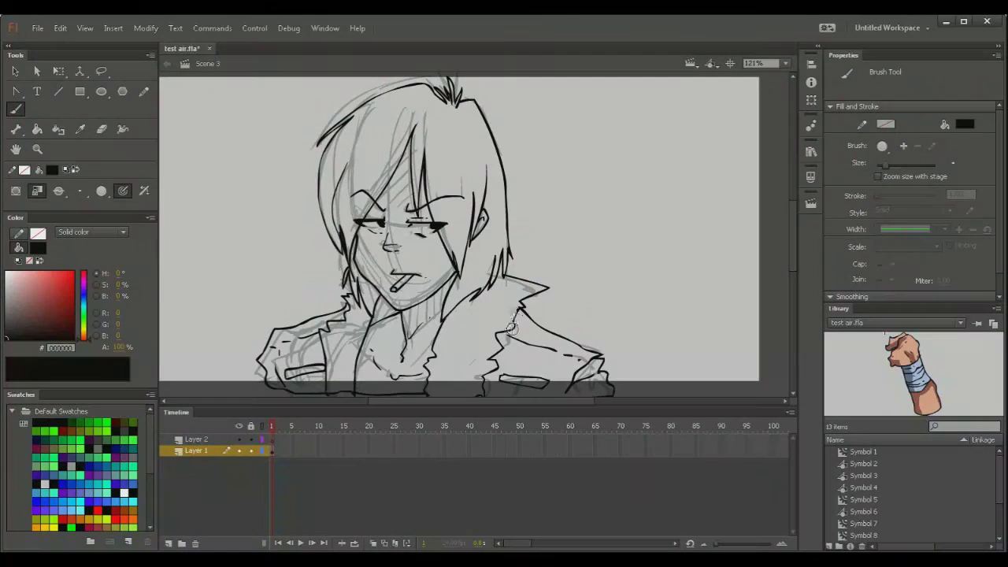
mouse_move(525, 328)
mouse_down()
mouse_move(499, 357)
mouse_move(510, 357)
mouse_up()
mouse_move(432, 142)
mouse_down()
mouse_move(443, 174)
mouse_move(456, 175)
mouse_move(390, 145)
mouse_move(353, 155)
mouse_up()
drag(489, 354, 508, 315)
drag(352, 258, 334, 285)
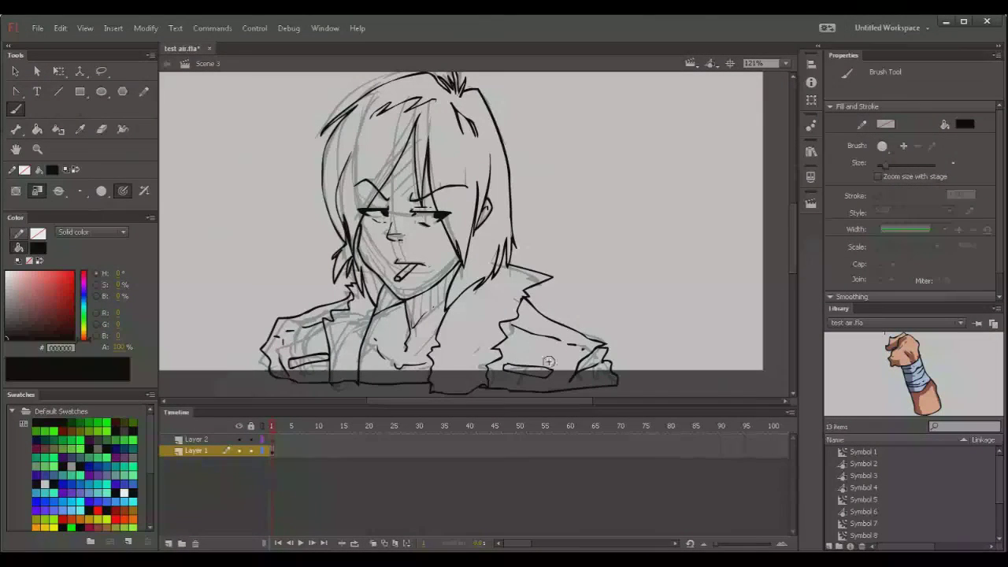
Brush dashed seam lines across both jacket shoulders, fur flecks on the collar and small crease marks under the eye
drag(494, 340, 579, 360)
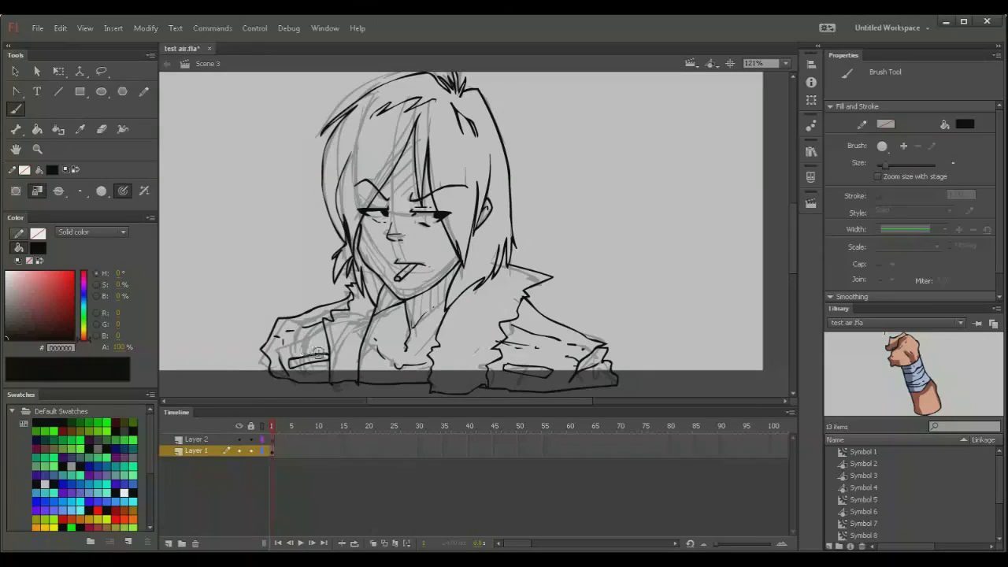
drag(305, 343, 324, 341)
drag(471, 366, 465, 378)
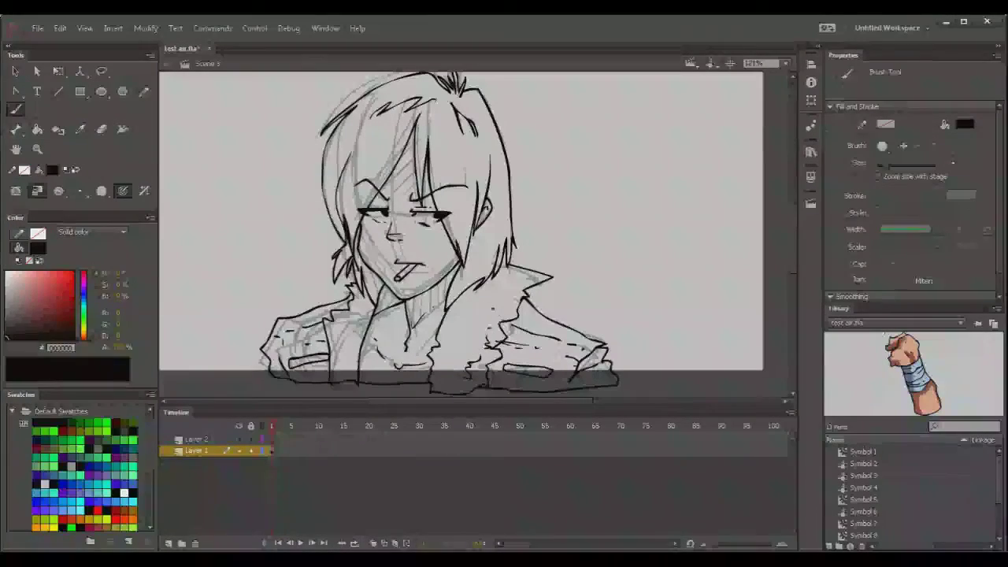
drag(337, 329, 345, 333)
mouse_move(645, 338)
mouse_down()
mouse_move(638, 355)
mouse_move(661, 349)
mouse_up()
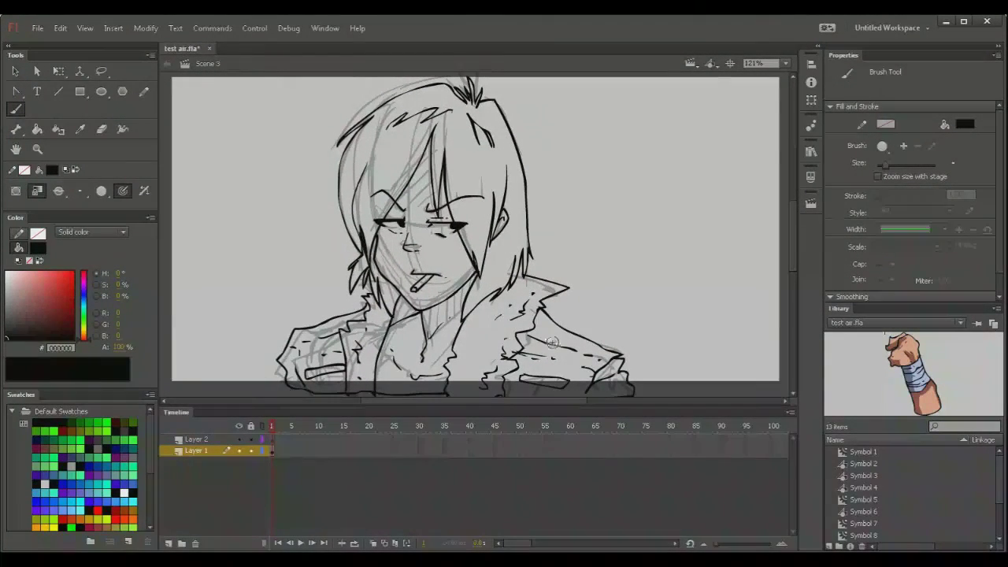
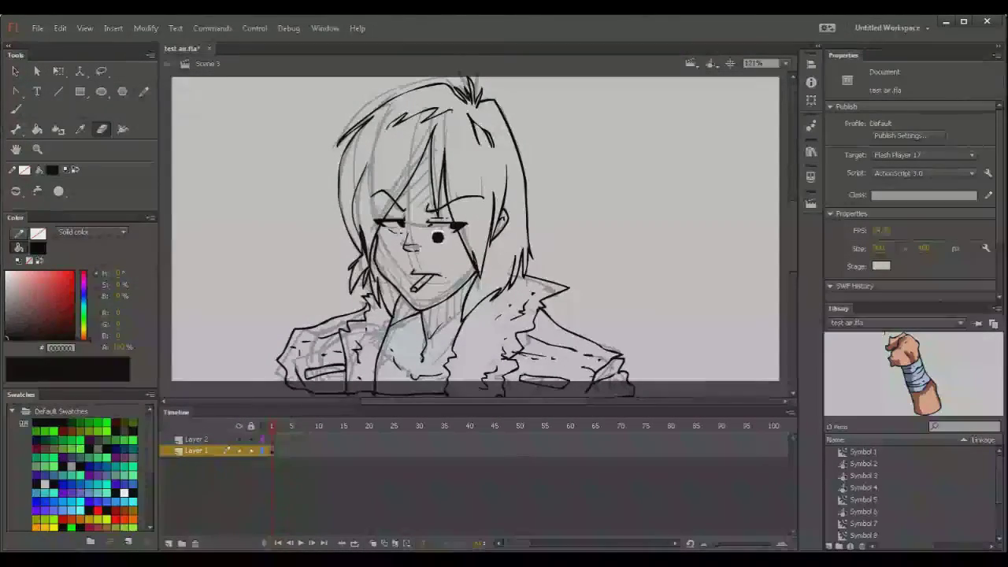
key(b)
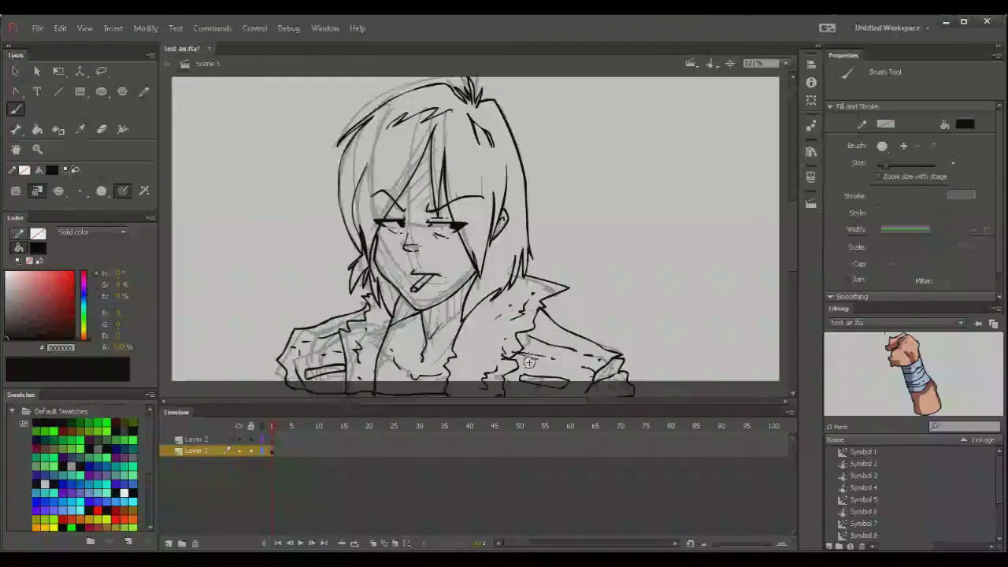
Try placing the bandaged forearm symbol from the library over the character's chest, scaled down to about 167 px wide
drag(906, 382, 495, 402)
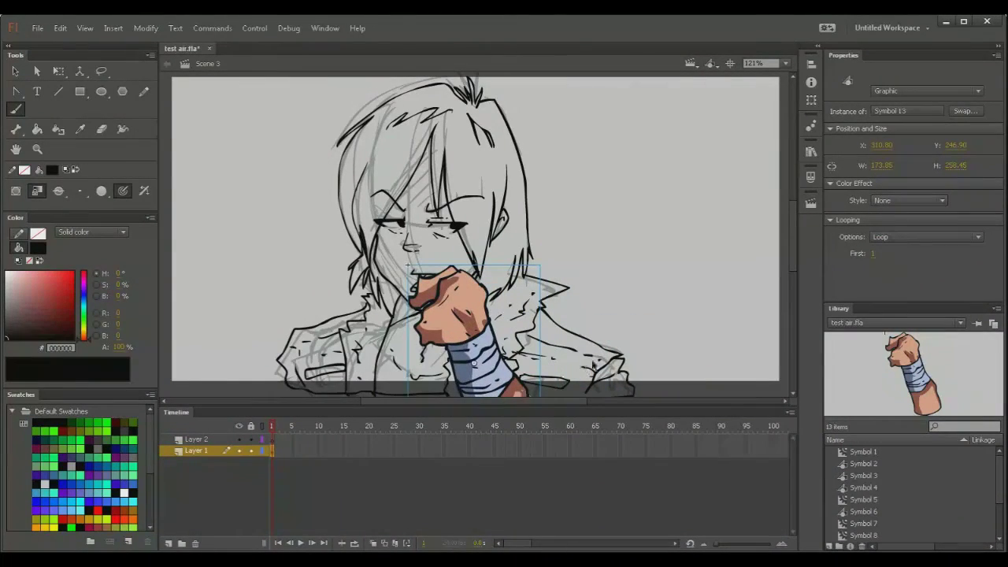
key(b)
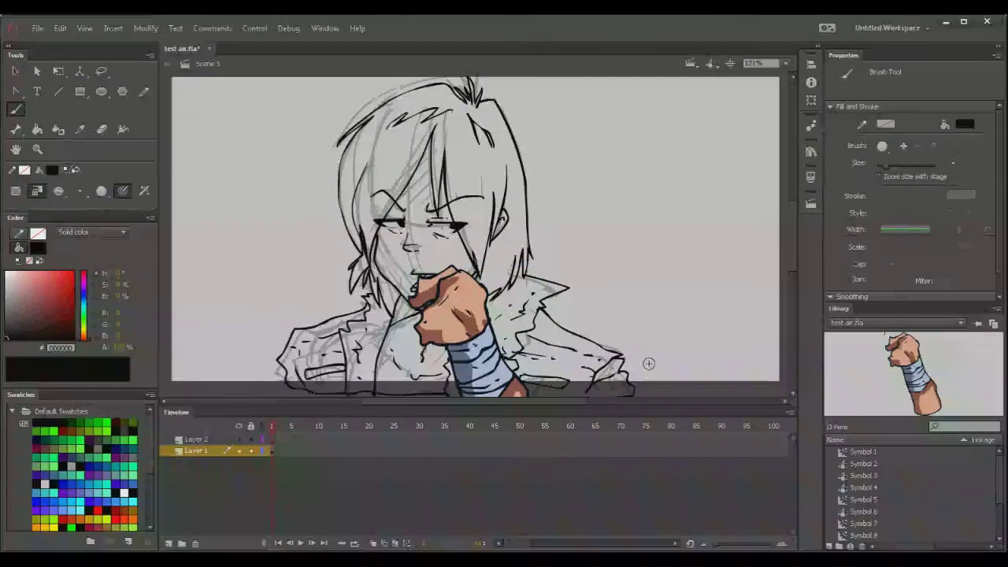
key(q)
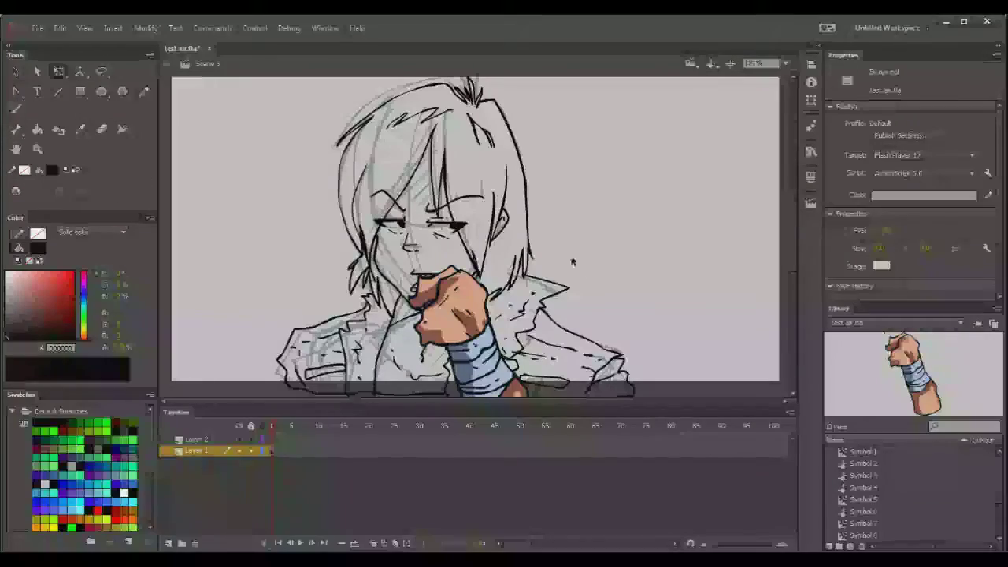
click(470, 315)
mouse_move(541, 266)
mouse_down()
mouse_move(526, 285)
mouse_move(538, 268)
mouse_up()
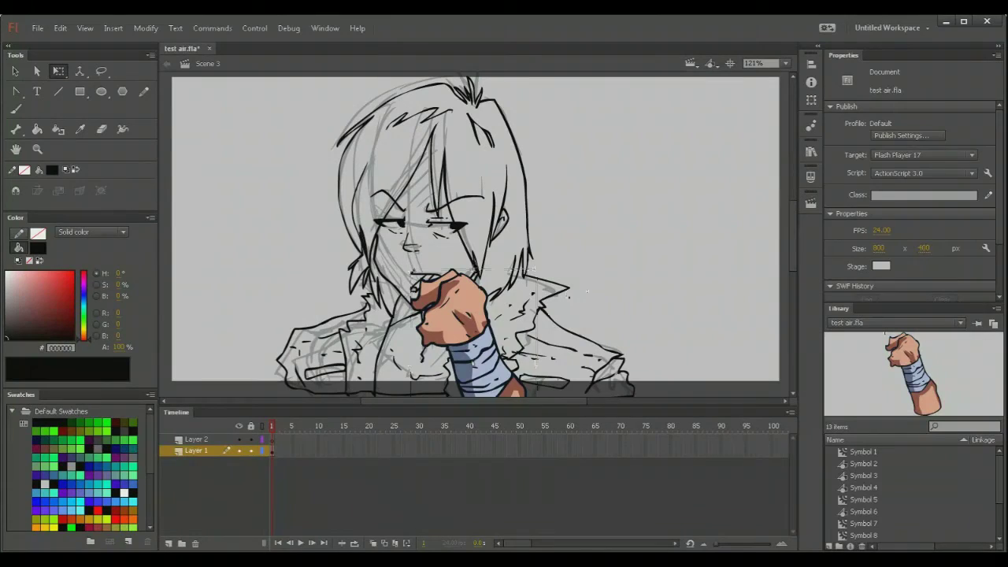
mouse_move(464, 336)
mouse_down()
mouse_move(463, 346)
mouse_move(461, 337)
mouse_up()
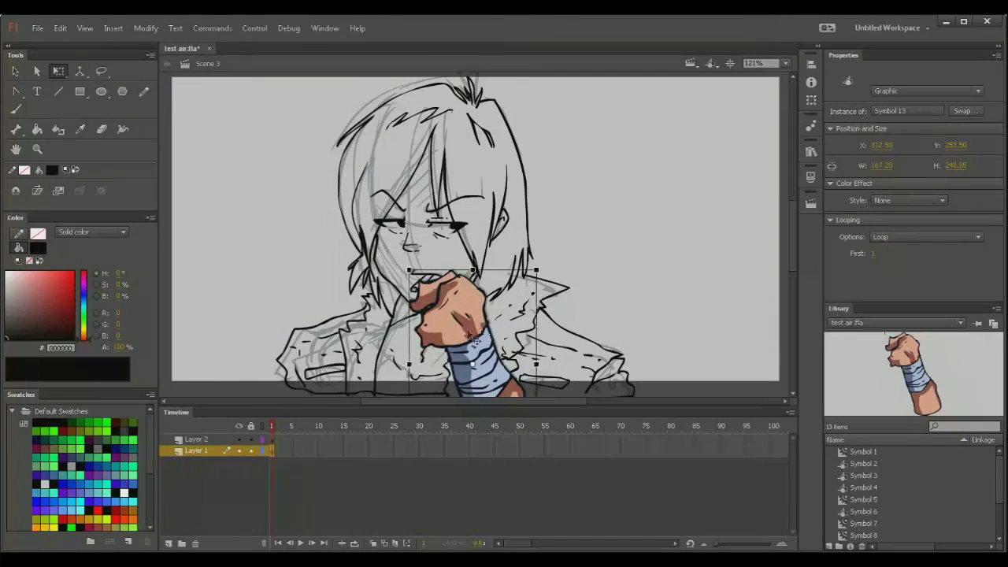
click(609, 267)
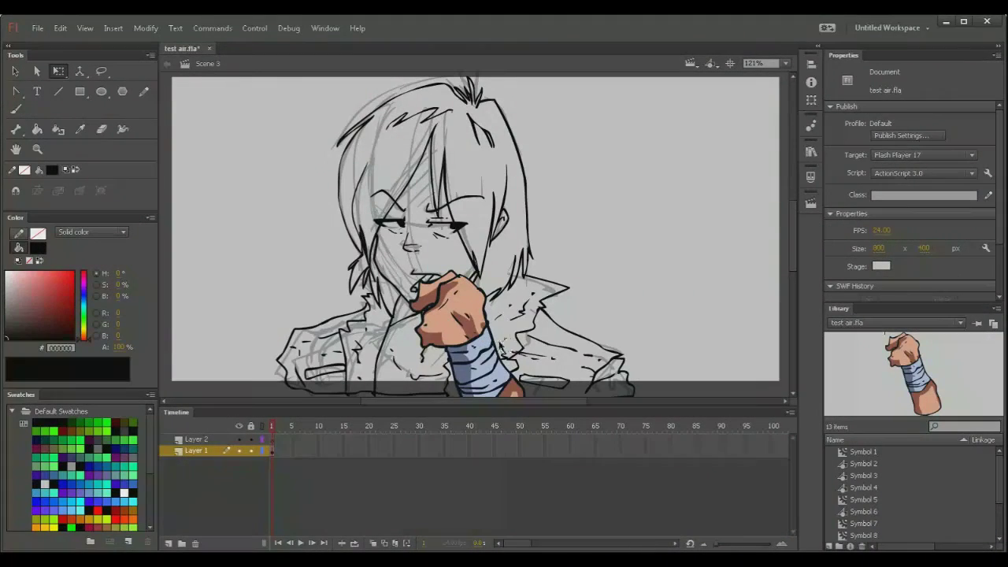
click(463, 337)
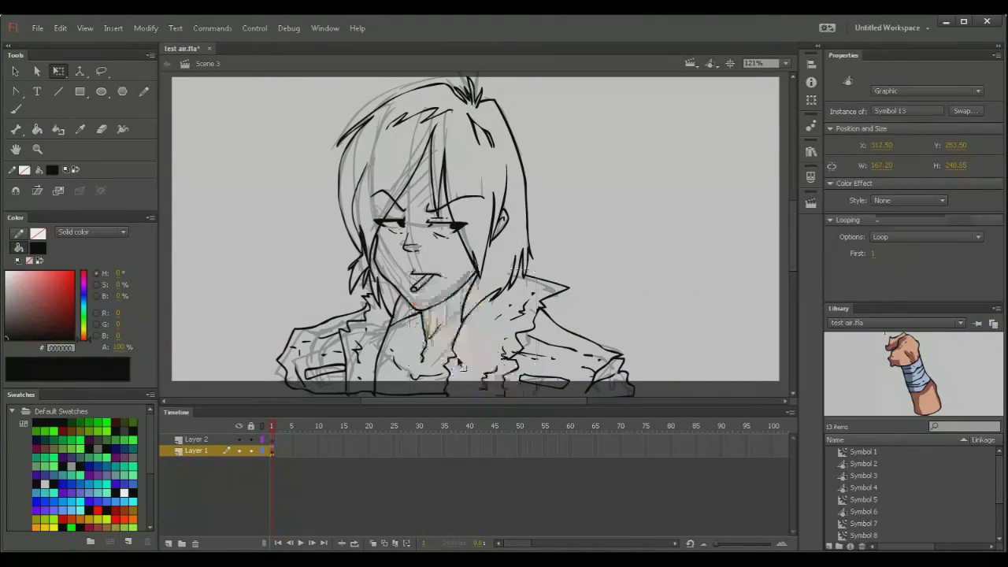
key(ctrl+shift+a)
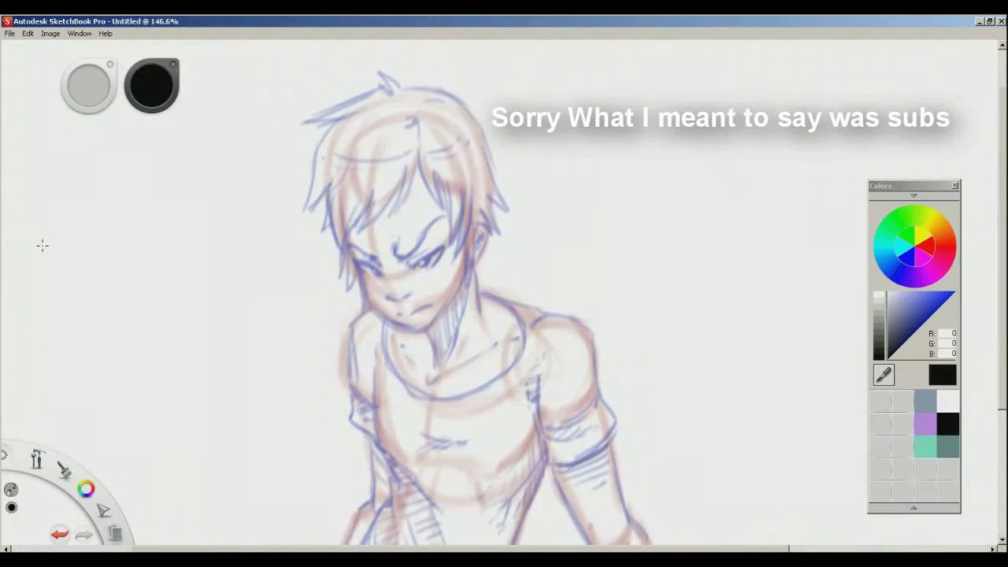
Switch to Autodesk SketchBook Pro and ink the outline of the eye nearest the ear in black over the blue sketch
key(alt+Tab)
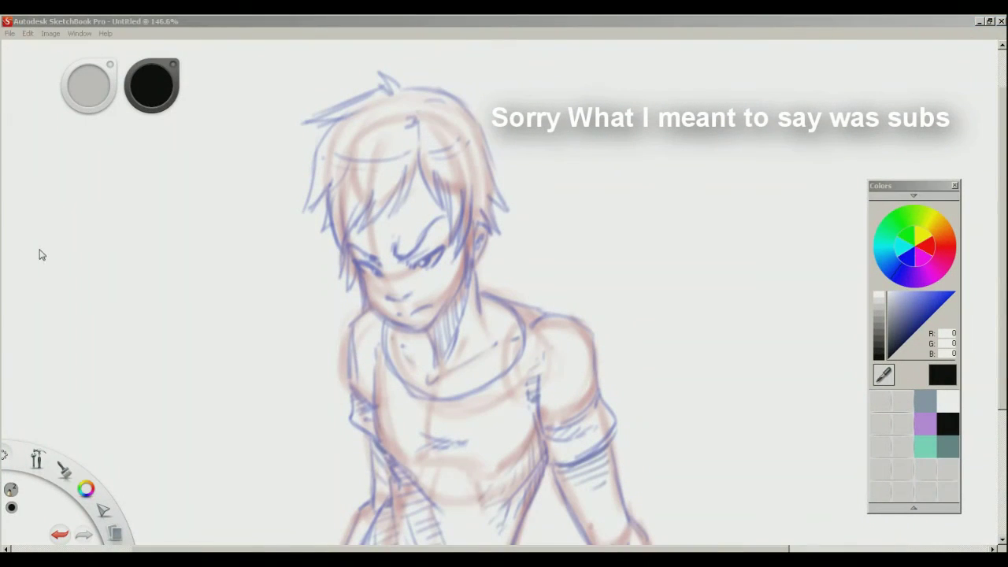
click(42, 254)
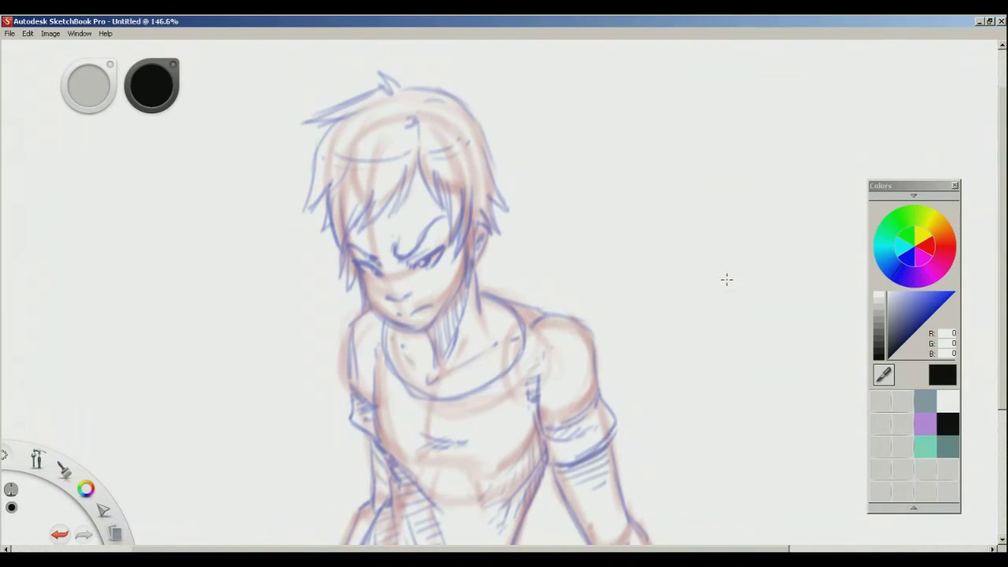
key(space)
mouse_move(421, 286)
mouse_down()
mouse_move(482, 260)
mouse_move(431, 273)
mouse_up()
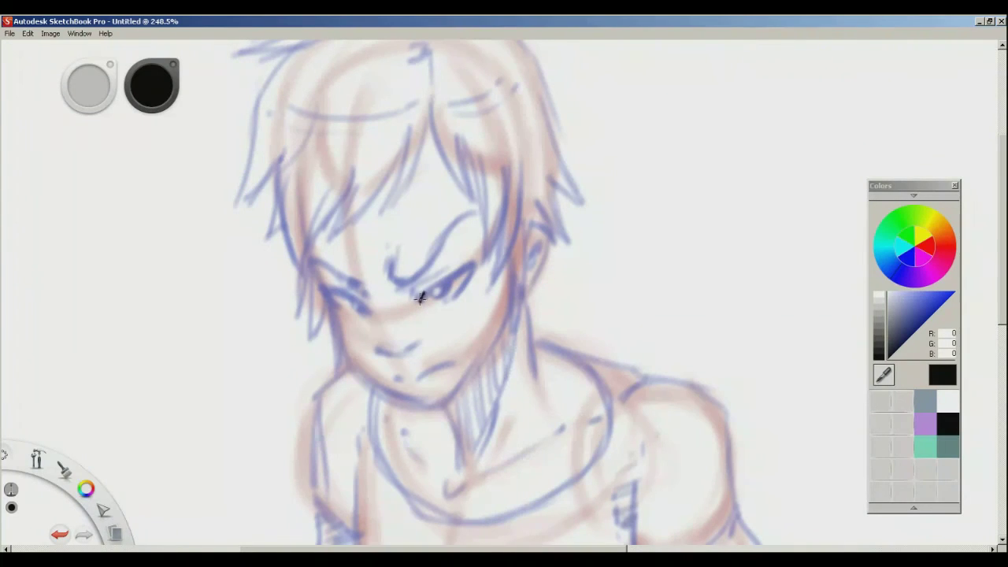
drag(423, 294, 468, 270)
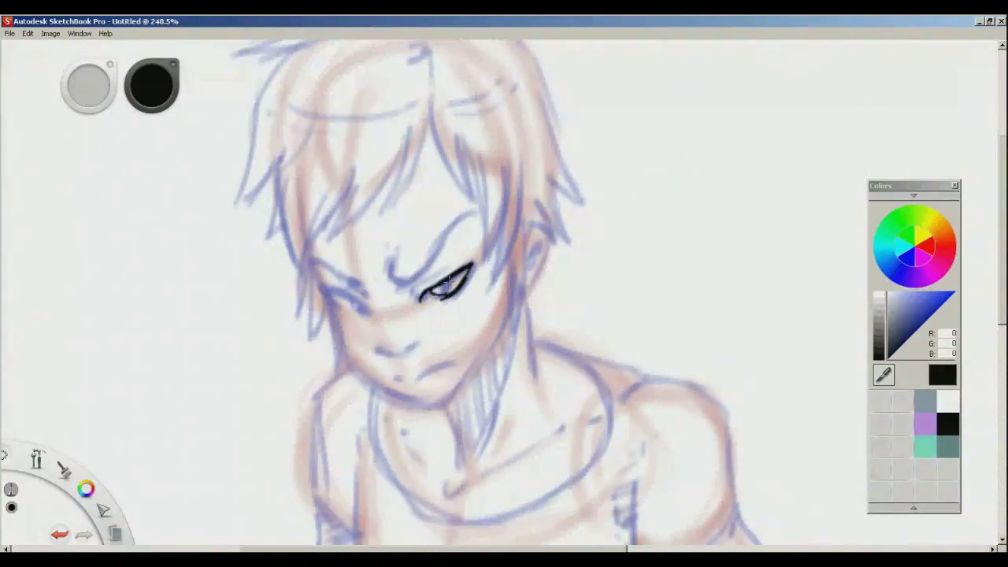
drag(443, 296, 446, 288)
Darken the pupil of the inked eye, thicken its outer lash line and add the eyelid crease above it
key(space)
drag(408, 363, 437, 370)
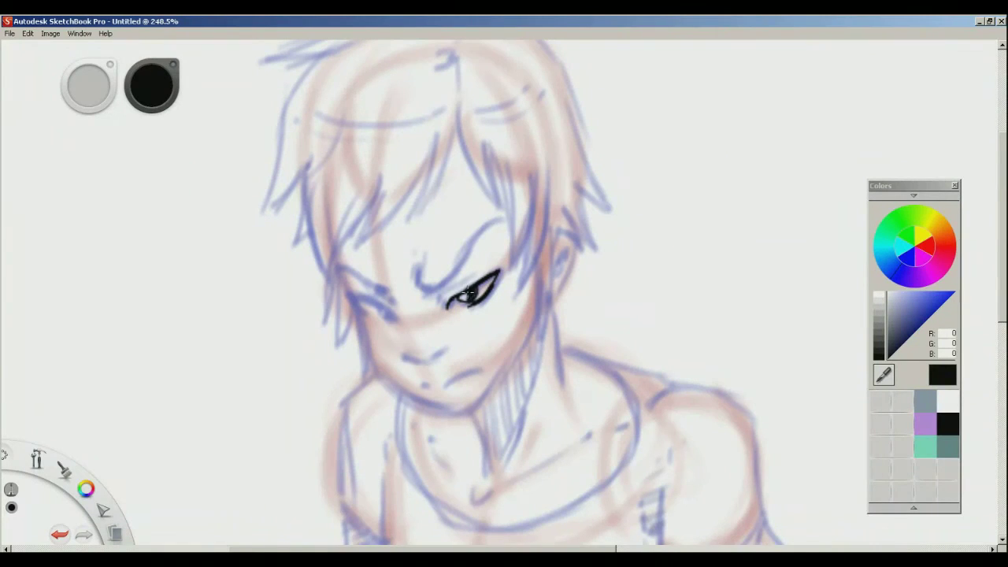
drag(444, 297, 470, 277)
key(space)
drag(513, 307, 515, 307)
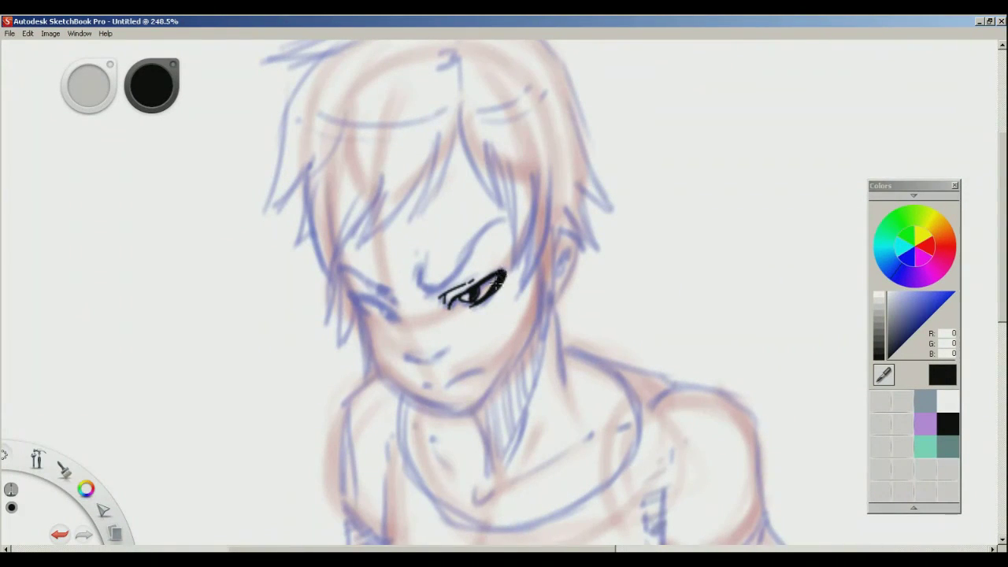
Ink a thick tapered eyebrow above the finished eye, with short frown marks at its inner end
key(space)
drag(399, 349, 356, 334)
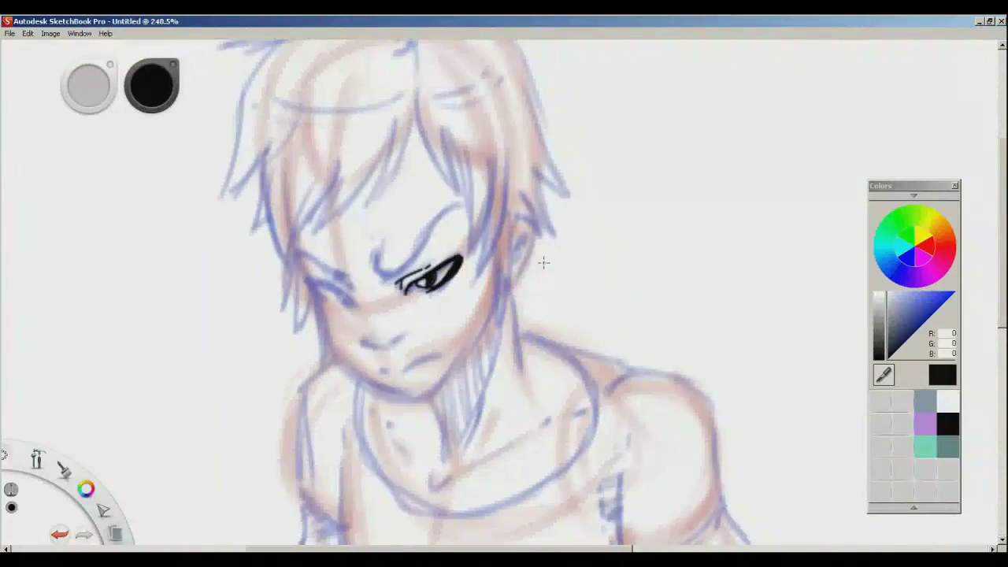
mouse_move(399, 268)
mouse_down()
mouse_move(441, 217)
mouse_move(386, 261)
mouse_move(403, 258)
mouse_up()
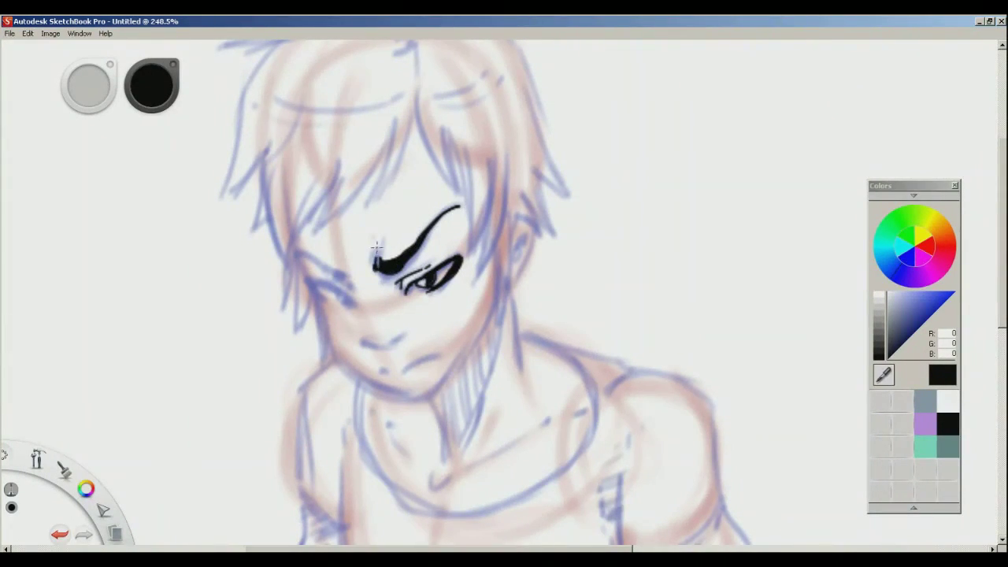
Ink the underside of the nose and the downturned mouth line with short black strokes
drag(415, 315, 458, 313)
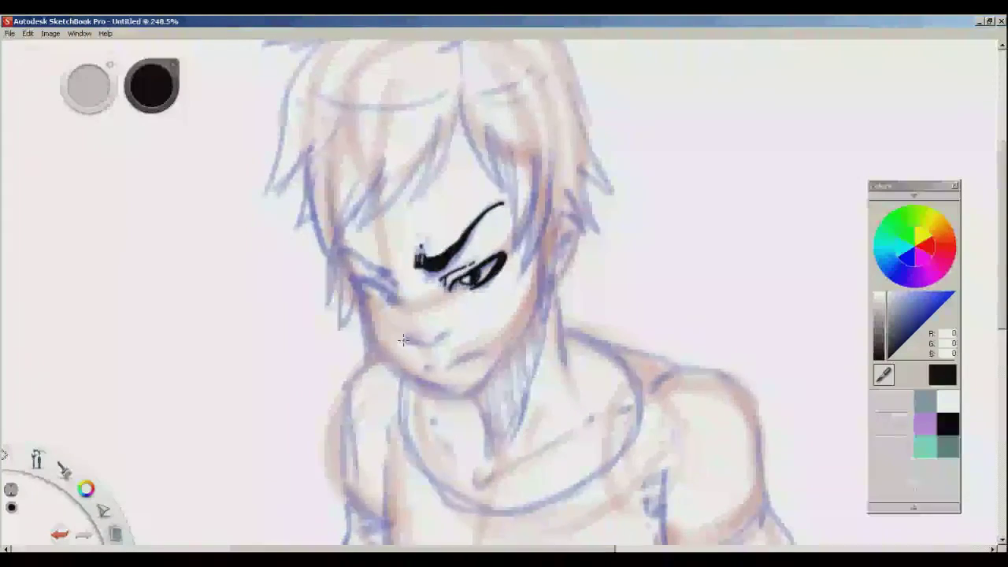
drag(417, 341, 442, 336)
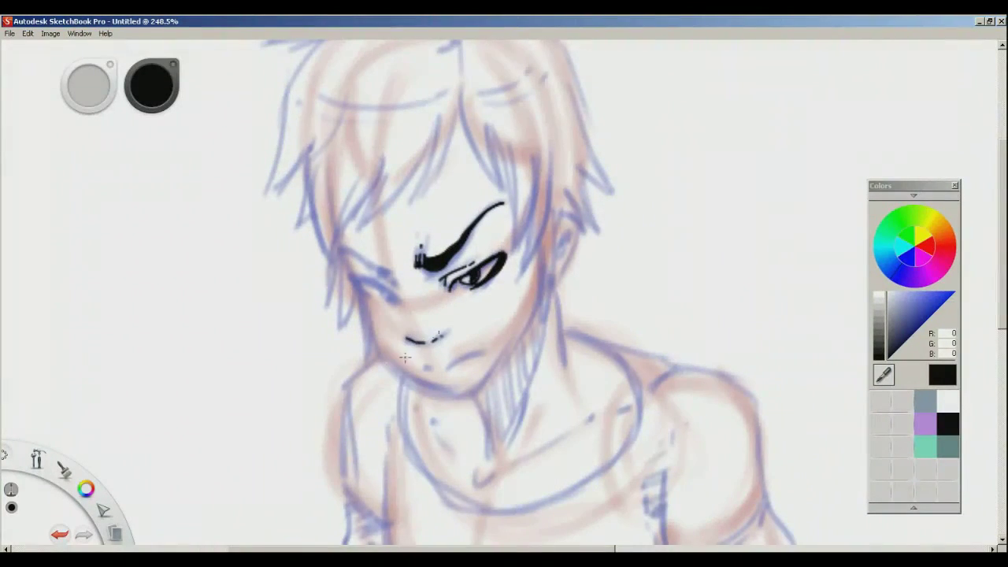
drag(556, 311, 538, 294)
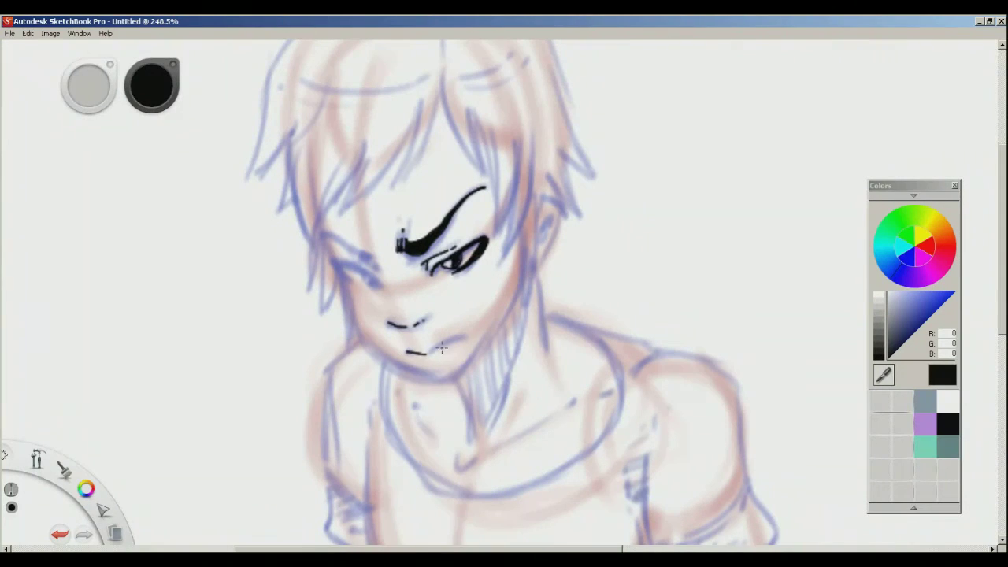
drag(494, 313, 367, 323)
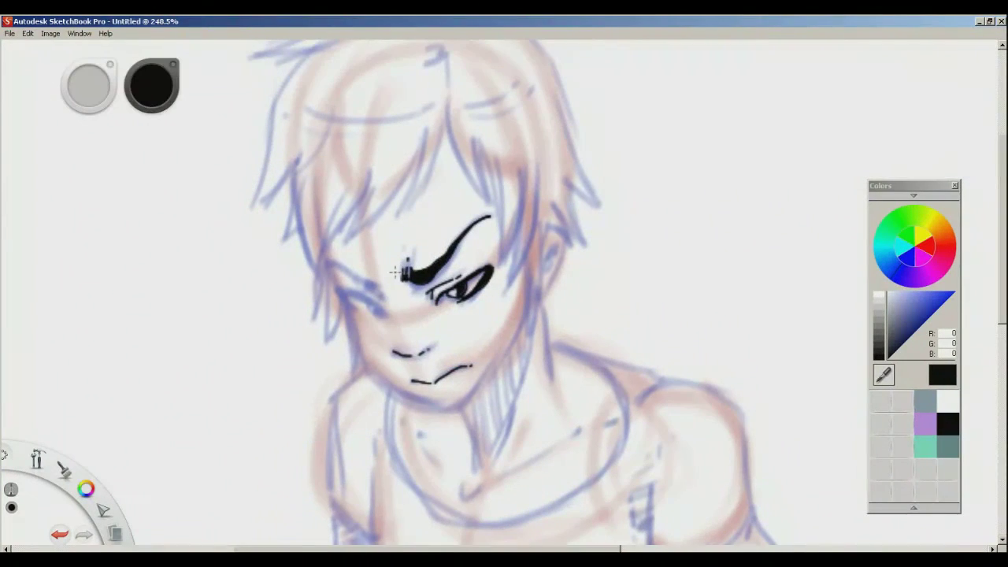
Ink the opposite eyebrow as a thick tapered stroke and add the short line running down beside the nose bridge
drag(354, 277, 322, 269)
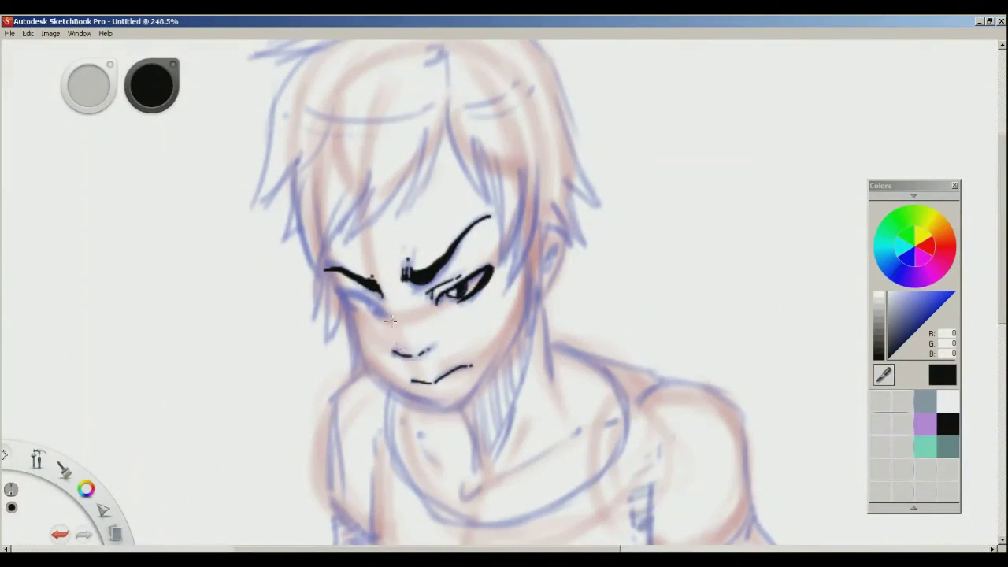
drag(348, 359, 348, 337)
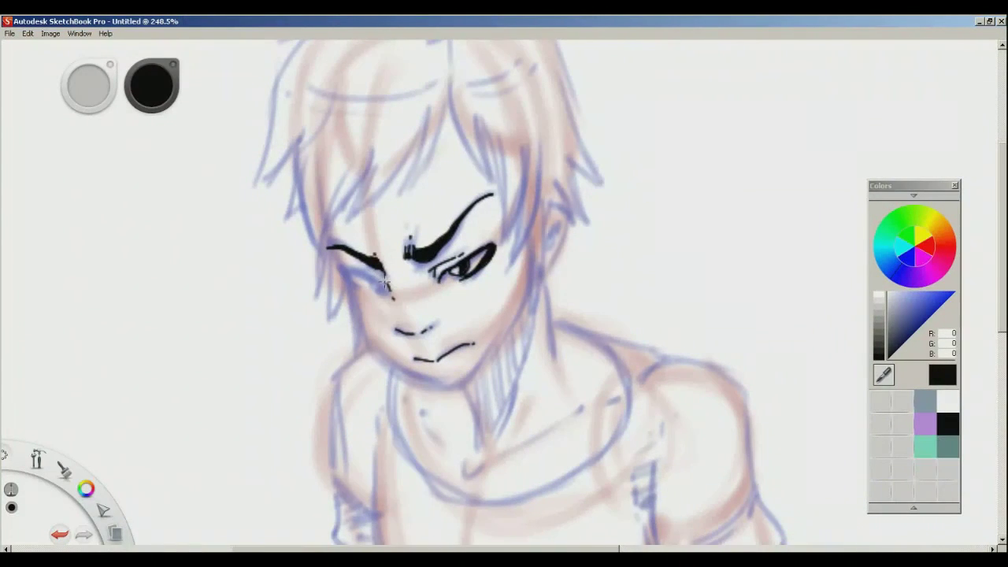
Ink the second eye beneath its eyebrow, with a thick upper lash line, dark pupil and short lower lid
drag(345, 271, 388, 283)
key(ctrl+z)
drag(341, 269, 367, 277)
key(ctrl+z)
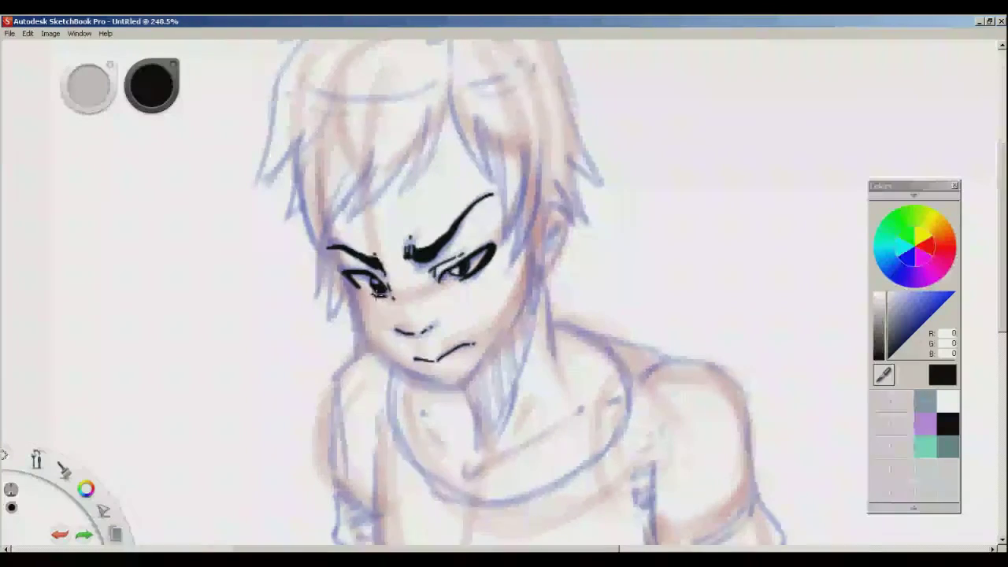
mouse_move(501, 289)
mouse_down()
mouse_move(478, 279)
mouse_move(447, 303)
mouse_up()
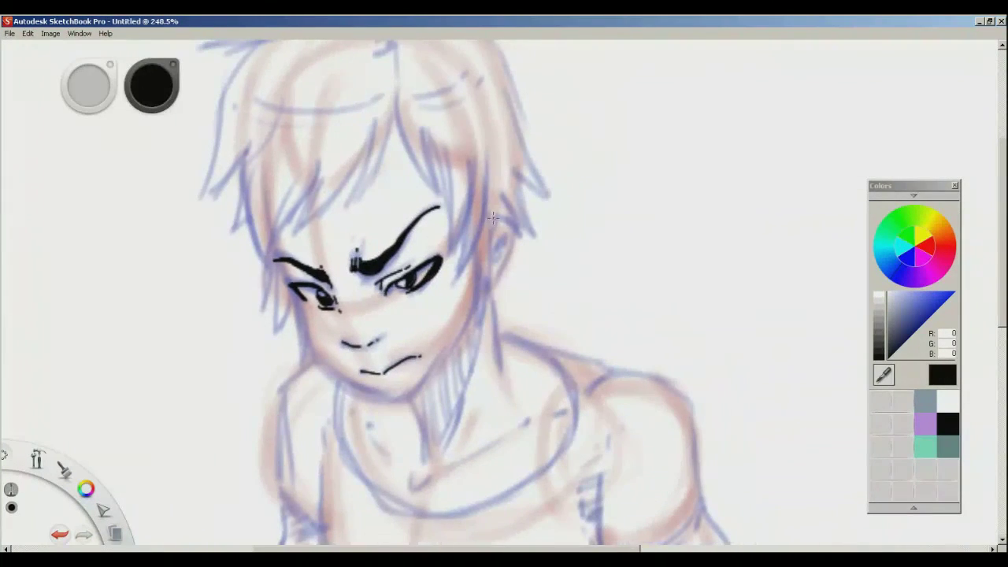
Ink the cheek contour from the outer end of the far eyebrow down towards the jaw, redoing the first stroke
drag(482, 237, 548, 256)
drag(340, 282, 359, 316)
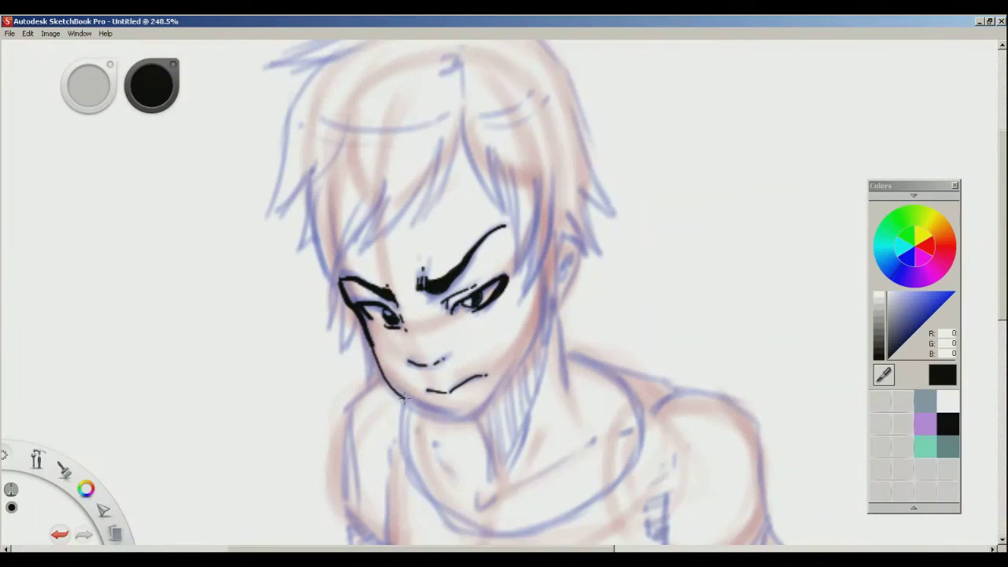
drag(541, 378, 479, 359)
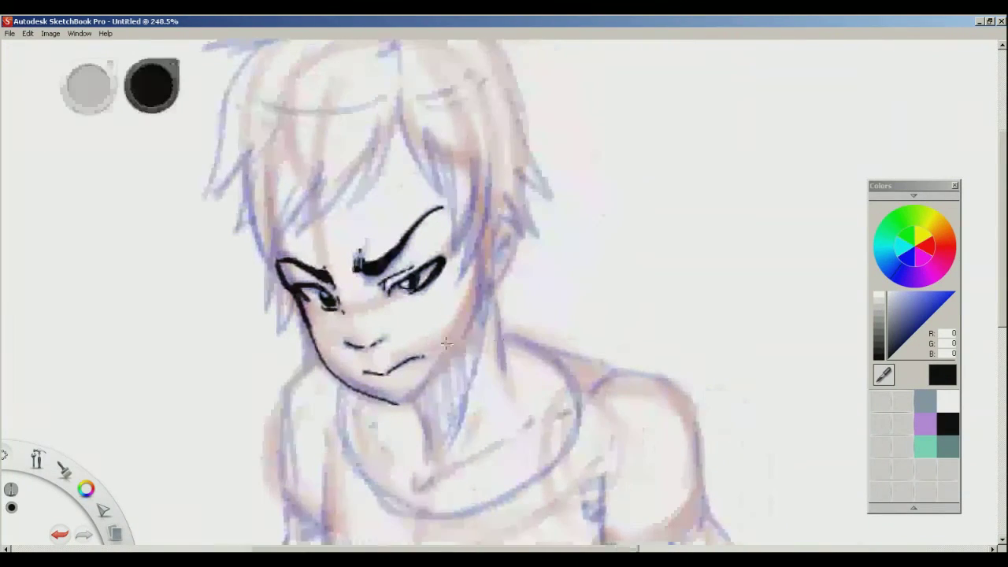
key(ctrl+z)
mouse_move(275, 257)
mouse_down()
mouse_move(313, 343)
mouse_move(344, 381)
mouse_up()
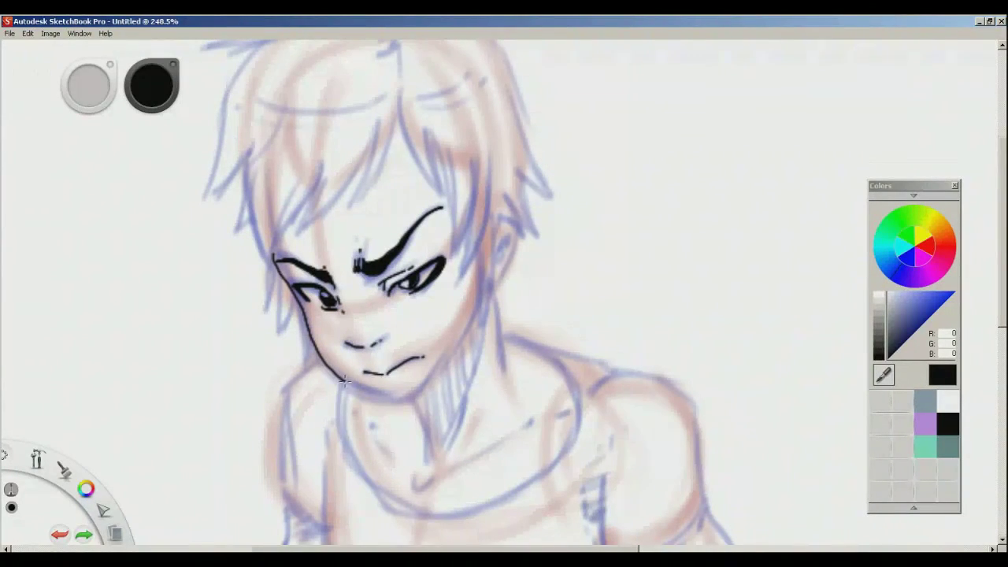
Continue the face outline around the chin and up the opposite jawline to just below the ear
key(space)
mouse_move(538, 318)
mouse_down()
mouse_move(495, 312)
mouse_move(545, 295)
mouse_up()
key(space)
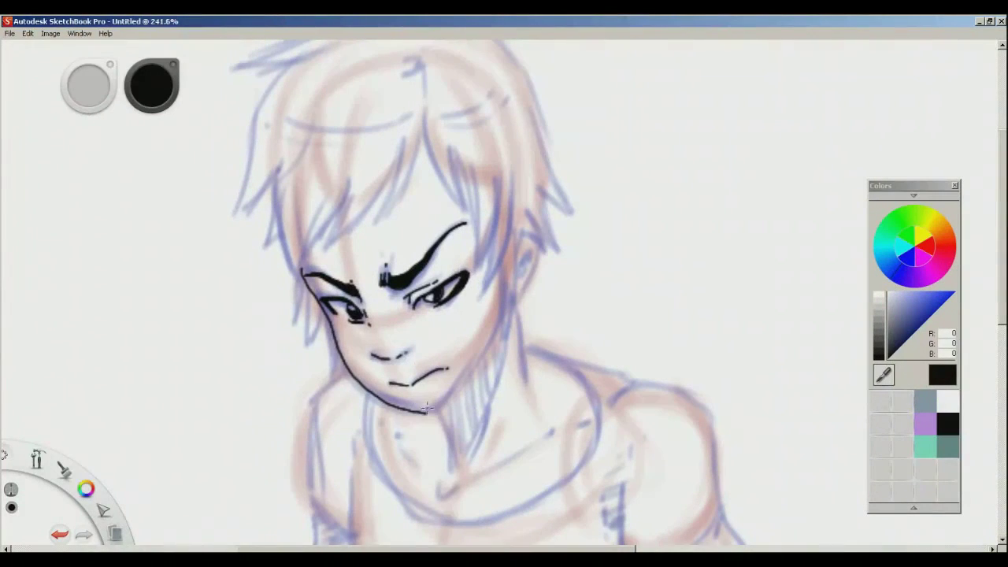
drag(450, 399, 478, 359)
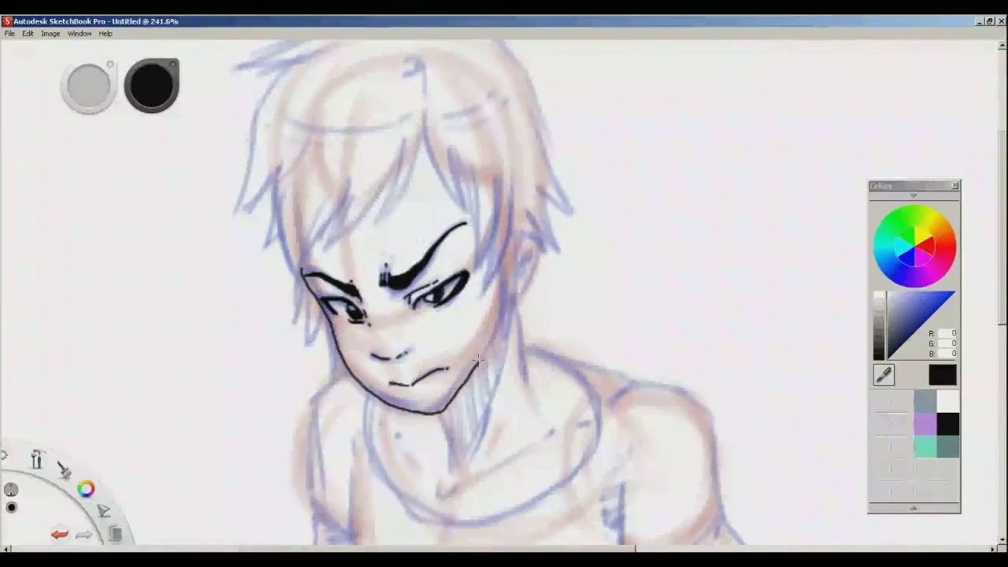
key(space)
drag(574, 275, 472, 269)
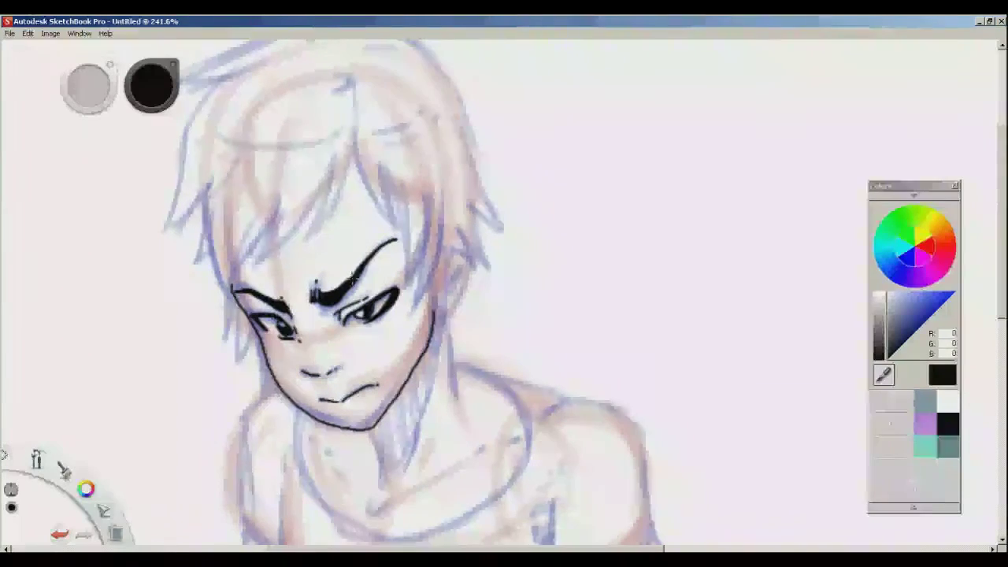
Ink a pointed hair lock hanging beside the outer corner of the near eye, redoing misplaced strokes
drag(439, 209, 403, 311)
drag(403, 311, 431, 196)
key(space)
drag(382, 337, 370, 369)
key(ctrl+z)
key(ctrl+z)
mouse_move(416, 228)
mouse_down()
mouse_move(397, 333)
mouse_move(425, 256)
mouse_up()
key(space)
drag(421, 331, 415, 298)
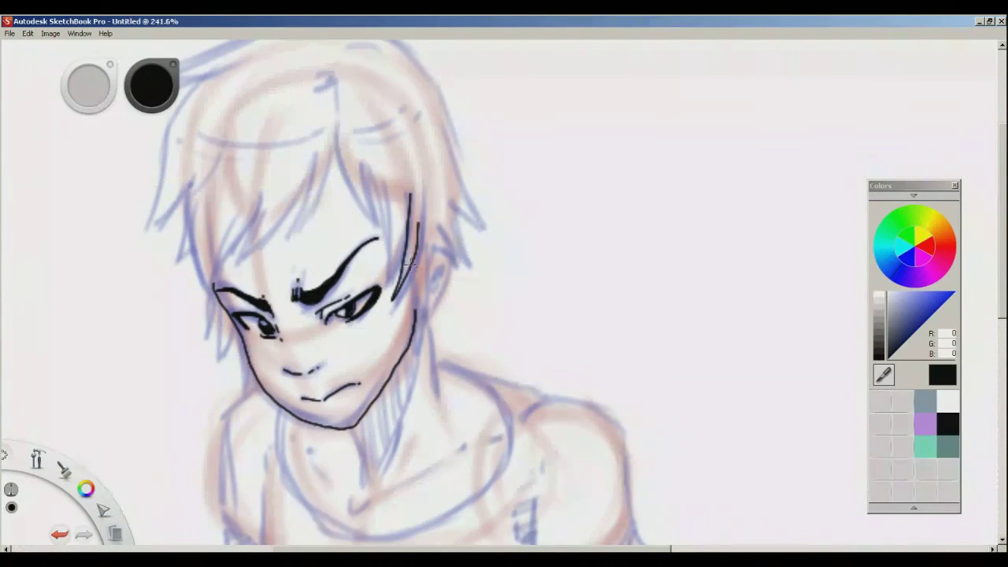
Ink further pointed hair locks down the near cheek and the thin strands above the eyebrow
mouse_move(410, 359)
mouse_down()
mouse_move(430, 280)
mouse_move(426, 240)
mouse_move(408, 291)
mouse_up()
key(space)
mouse_move(427, 253)
mouse_down()
mouse_move(404, 341)
mouse_move(399, 252)
mouse_move(402, 293)
mouse_move(382, 224)
mouse_up()
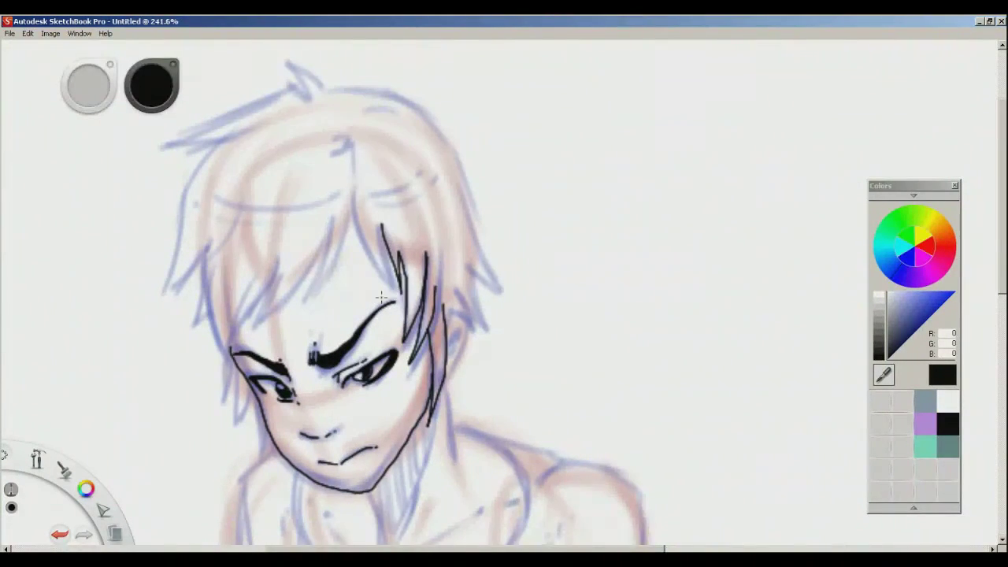
key(space)
drag(381, 301, 412, 324)
drag(412, 247, 422, 310)
mouse_move(421, 309)
mouse_down()
mouse_move(392, 266)
mouse_move(383, 229)
mouse_up()
Ink the fringe from the central parting in jagged pointed locks across the forehead to the far temple
key(space)
drag(358, 294, 417, 240)
key(ctrl+z)
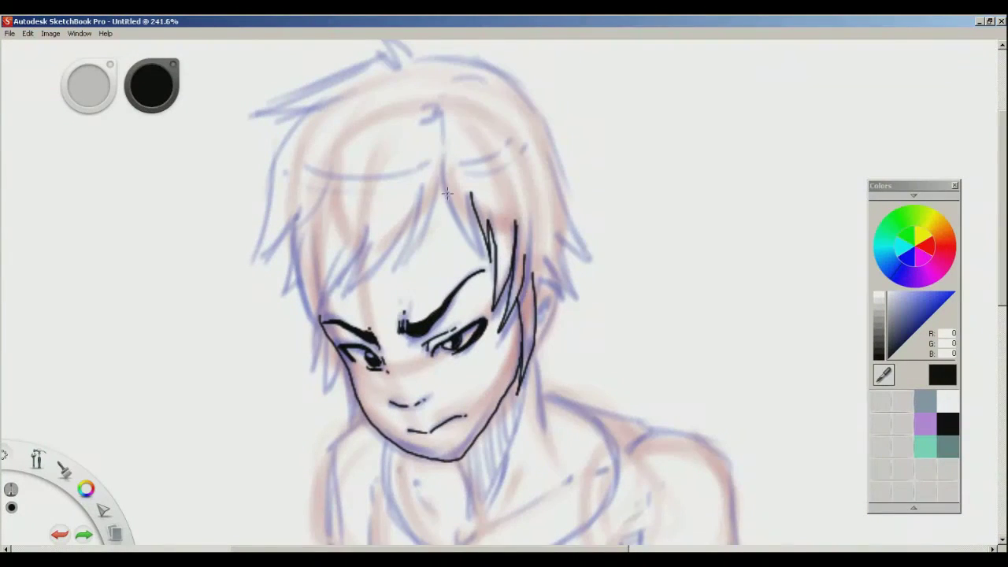
mouse_move(443, 182)
mouse_down()
mouse_move(449, 222)
mouse_move(469, 244)
mouse_up()
key(space)
drag(413, 207, 460, 209)
mouse_move(489, 174)
mouse_down()
mouse_move(471, 241)
mouse_move(441, 275)
mouse_move(417, 232)
mouse_move(388, 290)
mouse_move(352, 233)
mouse_up()
key(space)
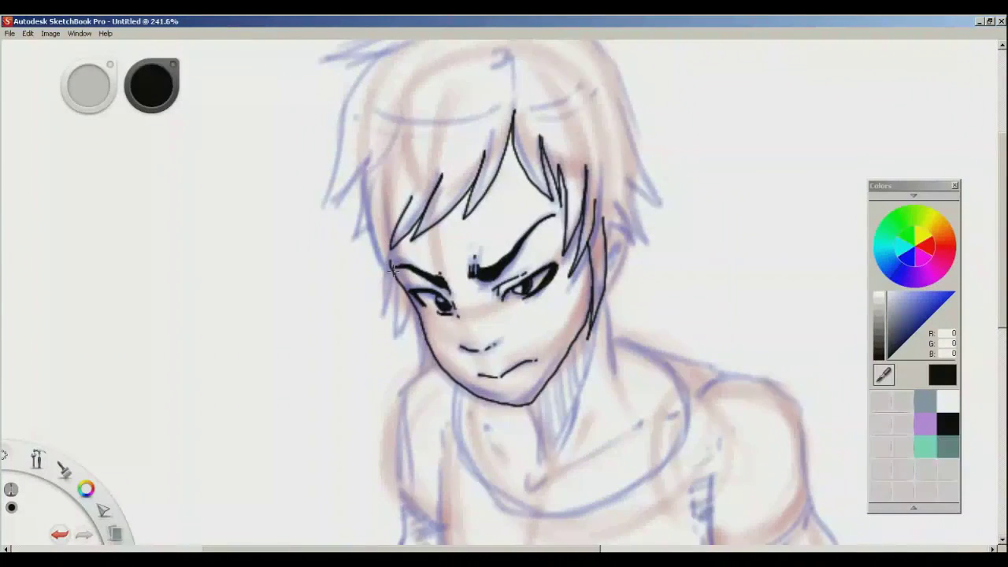
Ink the pointed hair locks hanging along the far temple and cheek
mouse_move(384, 269)
mouse_down()
mouse_move(364, 217)
mouse_move(367, 179)
mouse_move(345, 153)
mouse_up()
key(space)
mouse_move(357, 249)
mouse_down()
mouse_move(376, 286)
mouse_move(361, 277)
mouse_move(373, 336)
mouse_move(342, 371)
mouse_up()
key(space)
key(space)
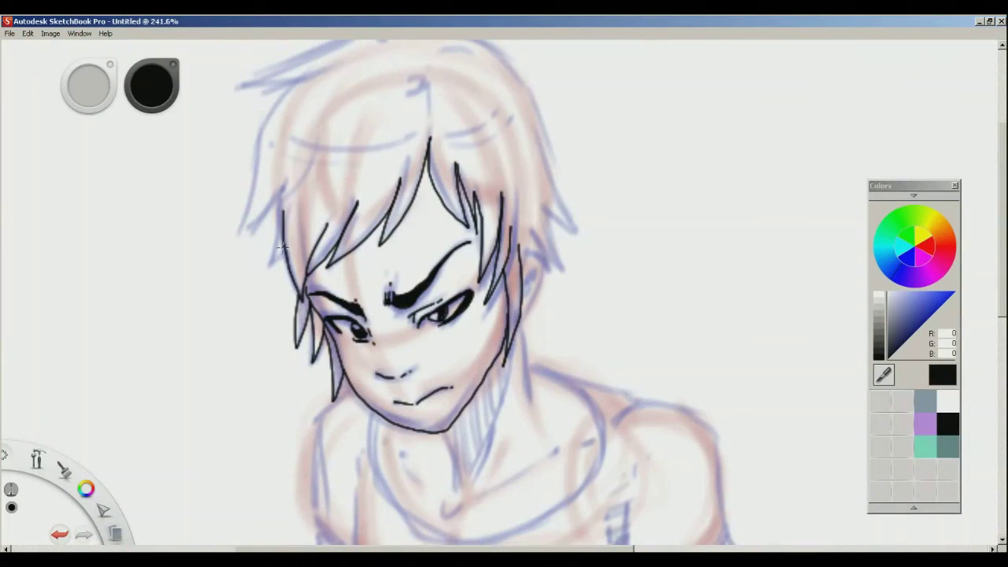
mouse_move(268, 266)
mouse_down()
mouse_move(283, 192)
mouse_move(344, 172)
mouse_move(282, 236)
mouse_move(305, 244)
mouse_move(287, 256)
mouse_move(299, 256)
mouse_move(291, 228)
mouse_move(297, 294)
mouse_up()
key(space)
key(ctrl+z)
key(space)
Ink the ear outline with its inner fold and add a short thick stroke under the lower lip
drag(400, 253, 343, 284)
key(space)
key(space)
mouse_move(498, 320)
mouse_down()
mouse_move(484, 338)
mouse_move(511, 286)
mouse_move(478, 240)
mouse_move(489, 241)
mouse_move(476, 283)
mouse_up()
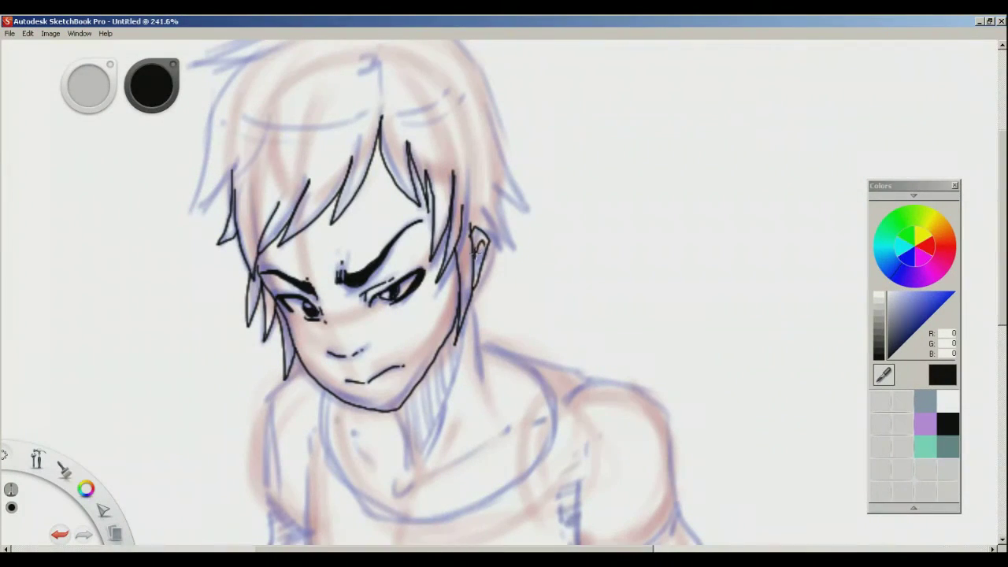
key(space)
mouse_move(407, 317)
mouse_down()
mouse_move(464, 345)
mouse_move(451, 317)
mouse_move(480, 282)
mouse_up()
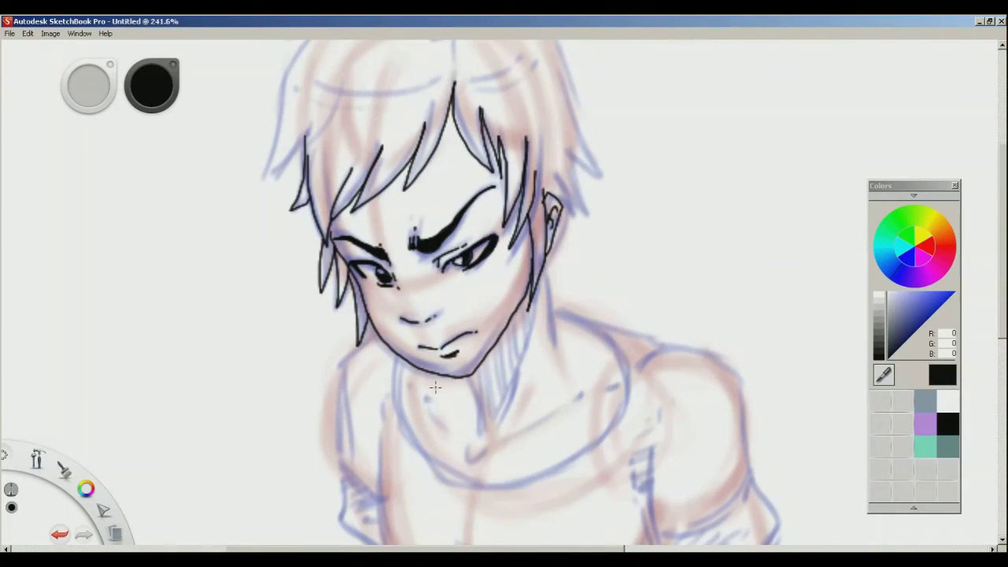
Ink the outer hair silhouette from the far side locks up to the spiky tuft at the crown
key(space)
drag(472, 189, 466, 297)
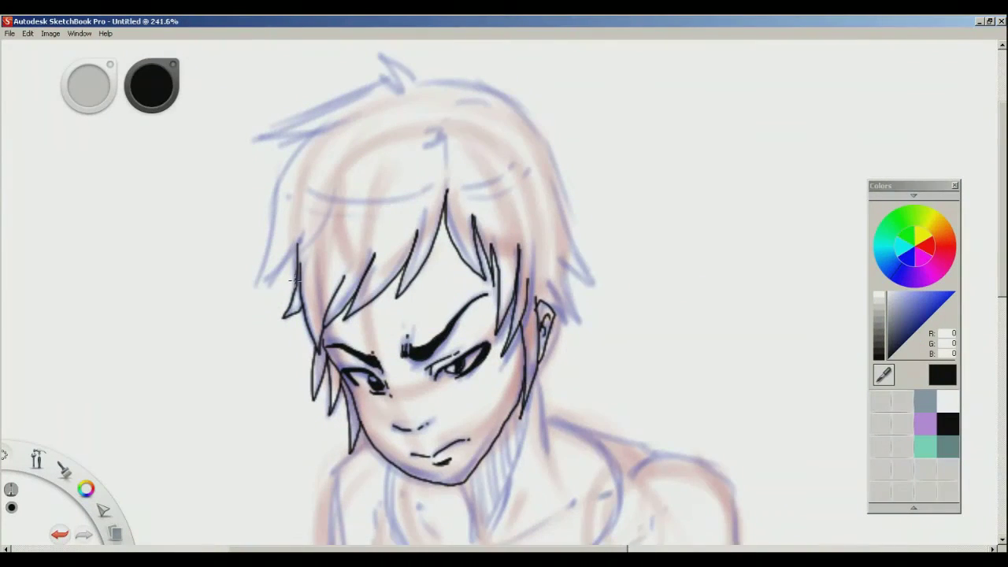
mouse_move(292, 286)
mouse_down()
mouse_move(260, 274)
mouse_move(287, 173)
mouse_move(340, 122)
mouse_move(405, 124)
mouse_move(306, 181)
mouse_move(280, 181)
mouse_move(349, 165)
mouse_move(277, 181)
mouse_move(395, 123)
mouse_move(416, 134)
mouse_move(407, 106)
mouse_move(438, 130)
mouse_up()
key(space)
key(ctrl+z)
key(space)
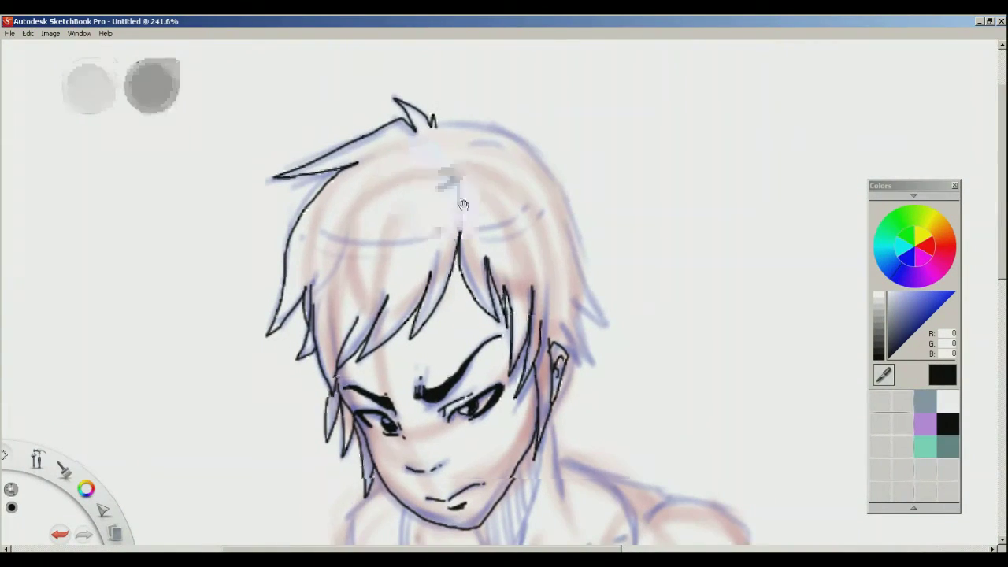
Ink the hair silhouette from the crown down the near side to the spikes behind the ear, replacing the too-thick stroke
drag(464, 207, 402, 158)
mouse_move(403, 78)
mouse_down()
mouse_move(446, 89)
mouse_move(490, 132)
mouse_move(512, 223)
mouse_up()
key(ctrl+z)
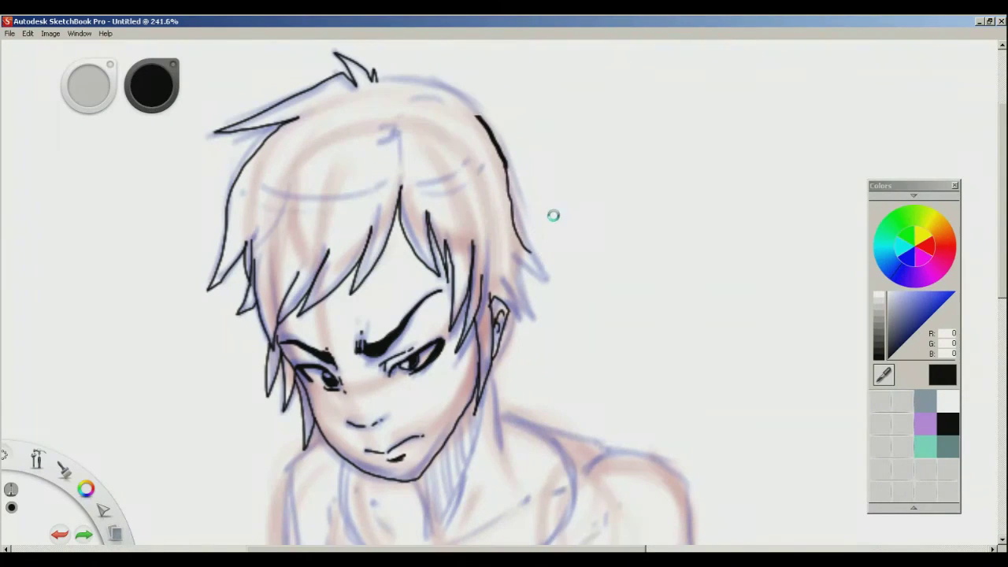
key(ctrl+z)
mouse_move(375, 79)
mouse_down()
mouse_move(445, 95)
mouse_move(504, 163)
mouse_move(520, 244)
mouse_move(548, 278)
mouse_move(517, 266)
mouse_move(539, 317)
mouse_move(519, 300)
mouse_move(495, 353)
mouse_up()
Ink the neck lines below the chin, the notch at the throat and the collarbones
key(space)
drag(429, 383, 460, 258)
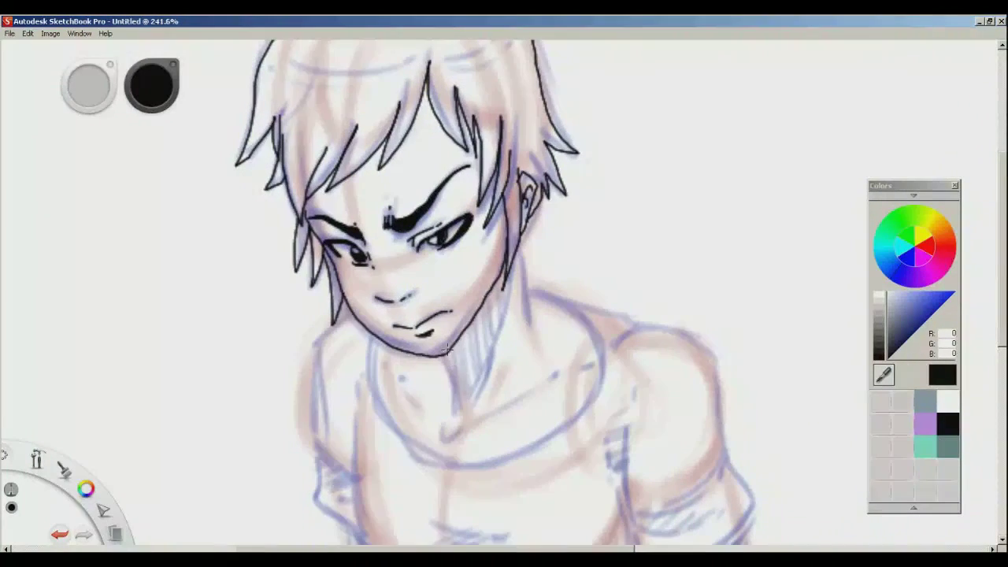
drag(443, 356, 458, 426)
click(460, 420)
key(space)
drag(538, 386, 493, 378)
drag(424, 411, 508, 369)
drag(378, 407, 358, 379)
Ink the shirt's wide round neckline from the far side of the neck around to the near side
drag(473, 234, 478, 320)
mouse_move(457, 286)
mouse_down()
mouse_move(413, 402)
mouse_move(493, 354)
mouse_up()
mouse_move(443, 262)
mouse_down()
mouse_move(447, 325)
mouse_move(506, 379)
mouse_move(611, 376)
mouse_move(666, 324)
mouse_move(668, 265)
mouse_move(599, 216)
mouse_up()
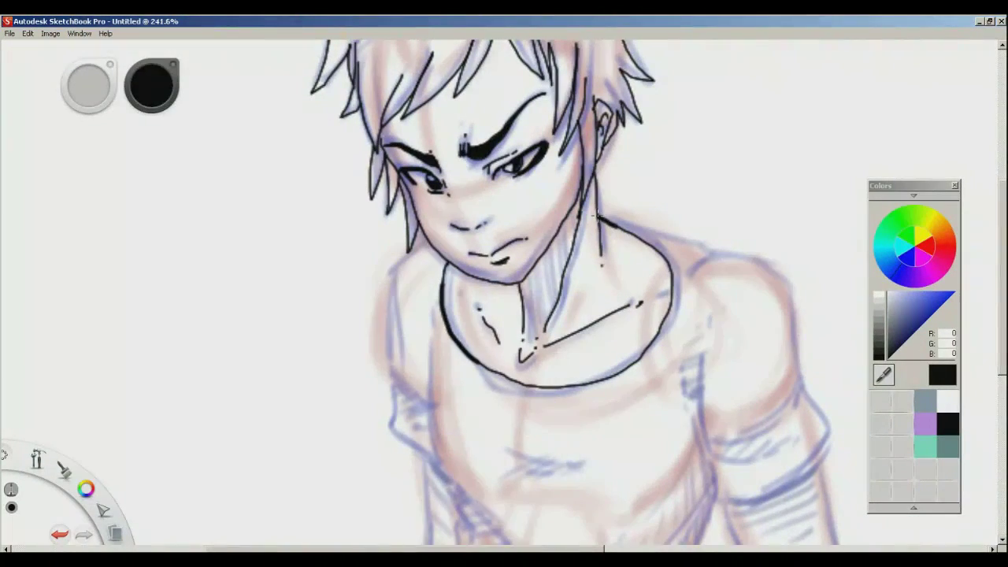
drag(572, 395, 499, 304)
Ink the far side of the shirt from armpit to waist, with jagged creases and a long diagonal fold
mouse_move(351, 244)
mouse_down()
mouse_move(351, 350)
mouse_move(370, 389)
mouse_move(466, 479)
mouse_move(481, 383)
mouse_up()
key(space)
drag(370, 350, 387, 453)
key(space)
mouse_move(372, 391)
mouse_down()
mouse_move(389, 302)
mouse_move(271, 539)
mouse_up()
key(space)
mouse_move(574, 304)
mouse_down()
mouse_move(508, 406)
mouse_move(493, 326)
mouse_move(490, 345)
mouse_move(374, 355)
mouse_up()
key(ctrl+z)
key(space)
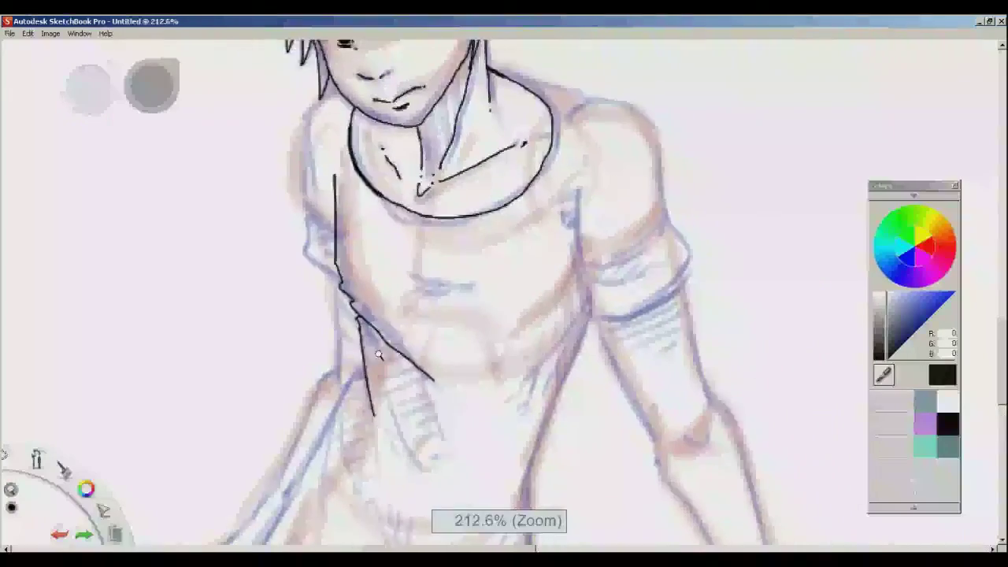
Ink the inner edge of the far forearm from the shirt's side down towards the wrist
drag(501, 428, 535, 323)
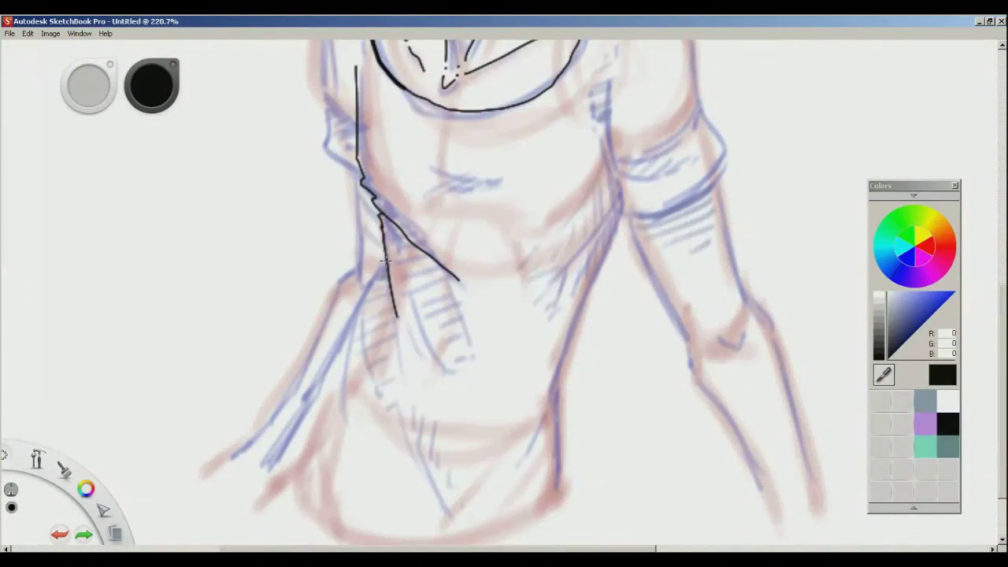
drag(368, 284, 255, 494)
key(space)
Ink the far shoulder and its crumpled rolled-up sleeve
mouse_move(568, 230)
mouse_down()
mouse_move(513, 360)
mouse_move(515, 416)
mouse_up()
mouse_move(307, 168)
mouse_down()
mouse_move(272, 191)
mouse_move(262, 276)
mouse_move(298, 303)
mouse_move(275, 315)
mouse_move(268, 338)
mouse_move(313, 370)
mouse_up()
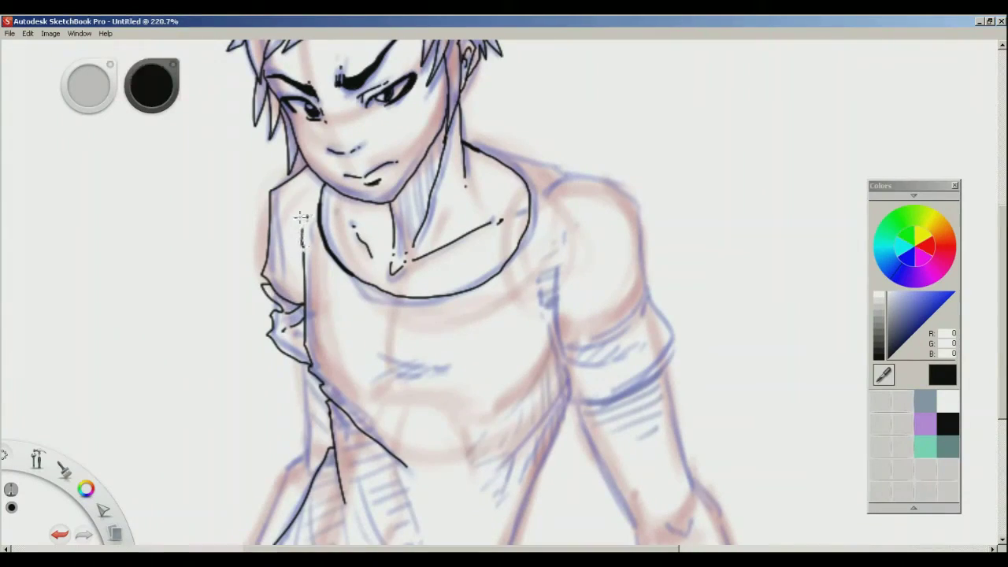
key(space)
Ink the outer edge of the far arm from below the sleeve past the elbow to the wrist
mouse_move(382, 347)
mouse_down()
mouse_move(375, 279)
mouse_move(418, 198)
mouse_up()
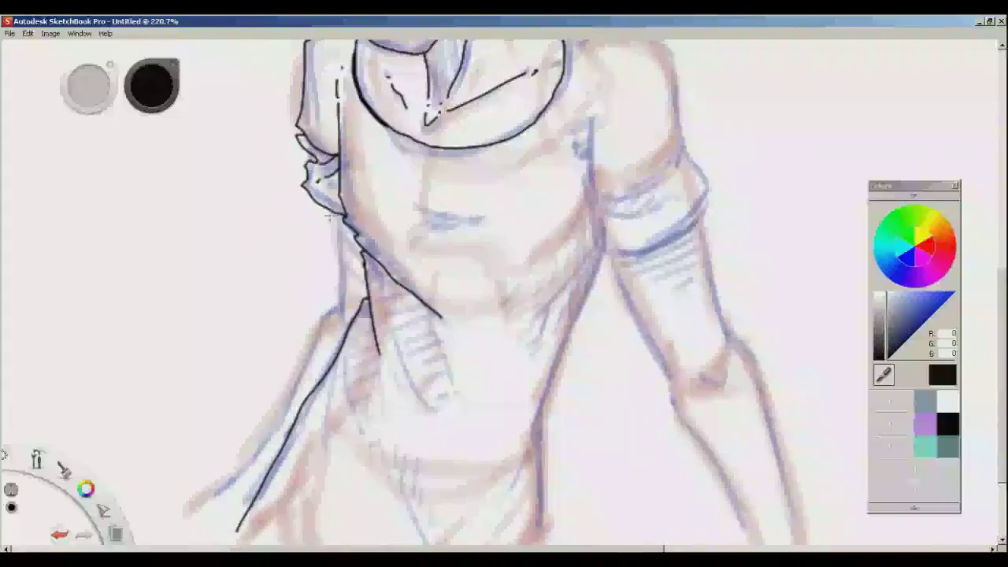
drag(336, 210, 339, 323)
key(ctrl+z)
mouse_move(339, 218)
mouse_down()
mouse_move(341, 326)
mouse_move(330, 318)
mouse_move(254, 445)
mouse_move(190, 501)
mouse_up()
key(space)
Ink the shoulder line of the shirt from the base of the neck to the near shoulder
drag(572, 282, 457, 463)
drag(369, 162, 472, 208)
key(ctrl+z)
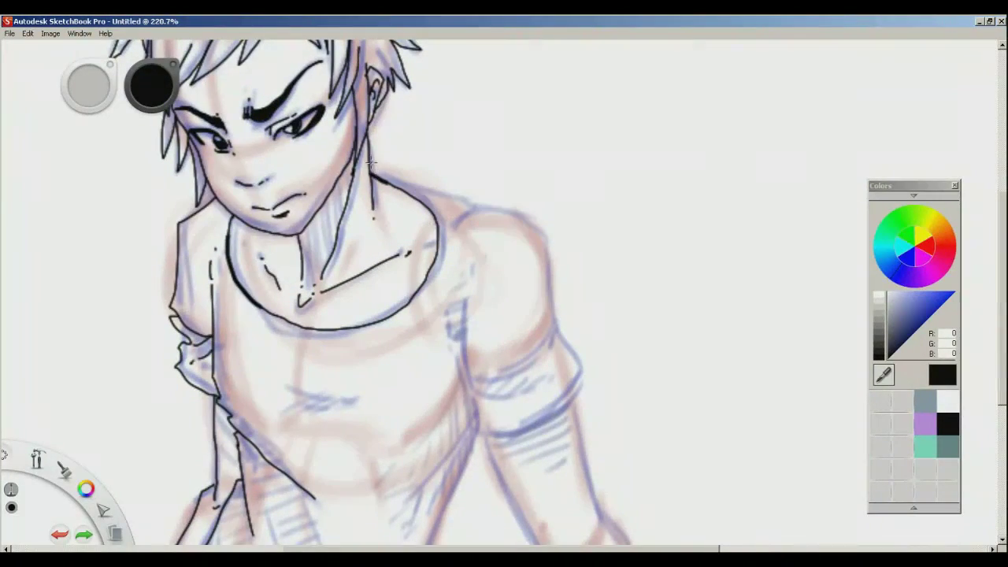
mouse_move(370, 164)
mouse_down()
mouse_move(488, 206)
mouse_move(457, 223)
mouse_up()
key(space)
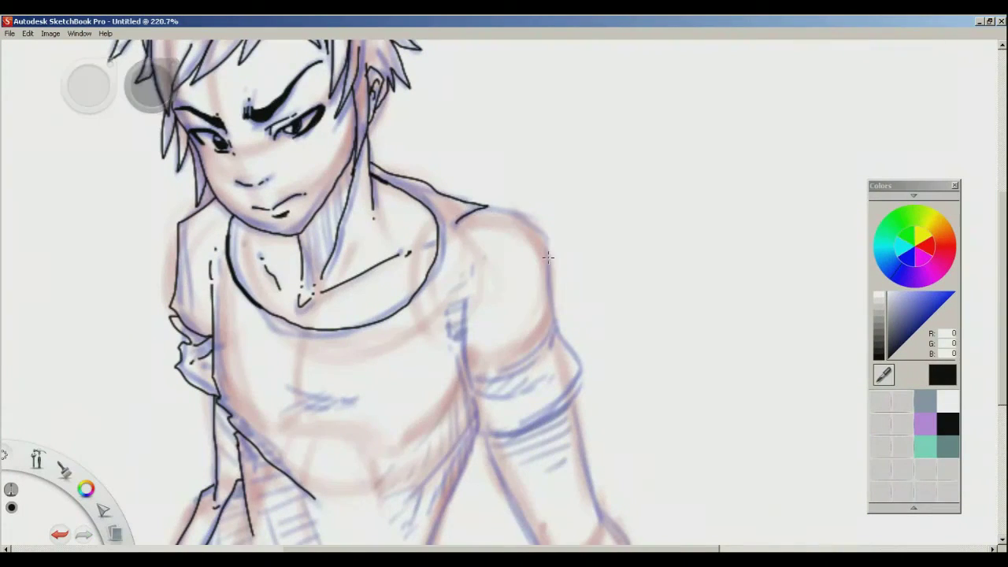
Ink the near shoulder's outer contour, the rolled sleeve cuff and the armpit creases
drag(546, 257, 523, 224)
mouse_move(465, 171)
mouse_down()
mouse_move(512, 186)
mouse_move(530, 291)
mouse_move(455, 339)
mouse_up()
drag(458, 340, 516, 331)
mouse_move(530, 296)
mouse_down()
mouse_move(558, 353)
mouse_move(455, 393)
mouse_move(438, 296)
mouse_move(444, 257)
mouse_up()
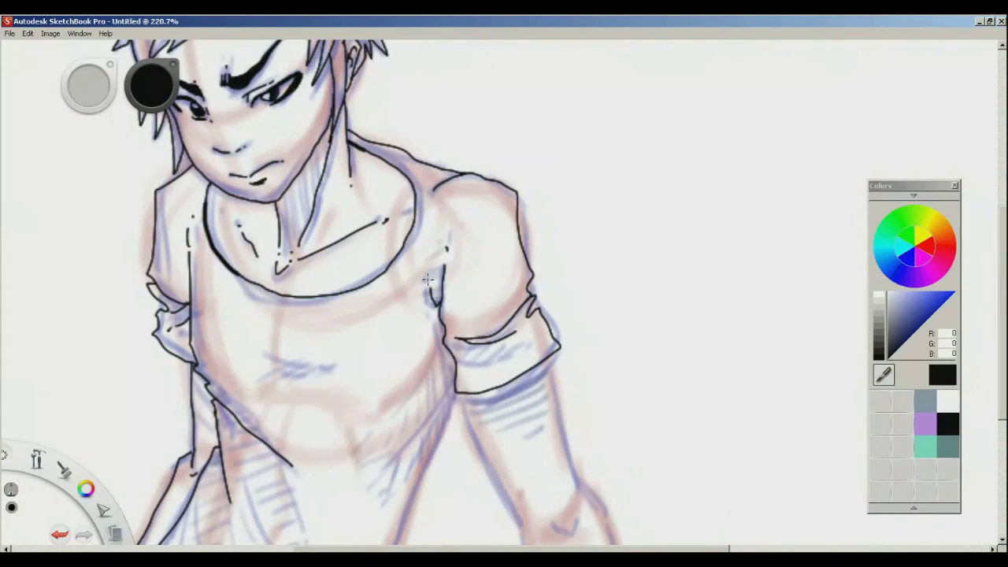
drag(512, 422, 511, 360)
drag(457, 306, 514, 296)
scroll(534, 317, down, 3)
Ink the inner edge of the near upper arm from the sleeve cuff to the elbow, redoing the stroke until it fits
drag(463, 249, 524, 391)
key(ctrl+z)
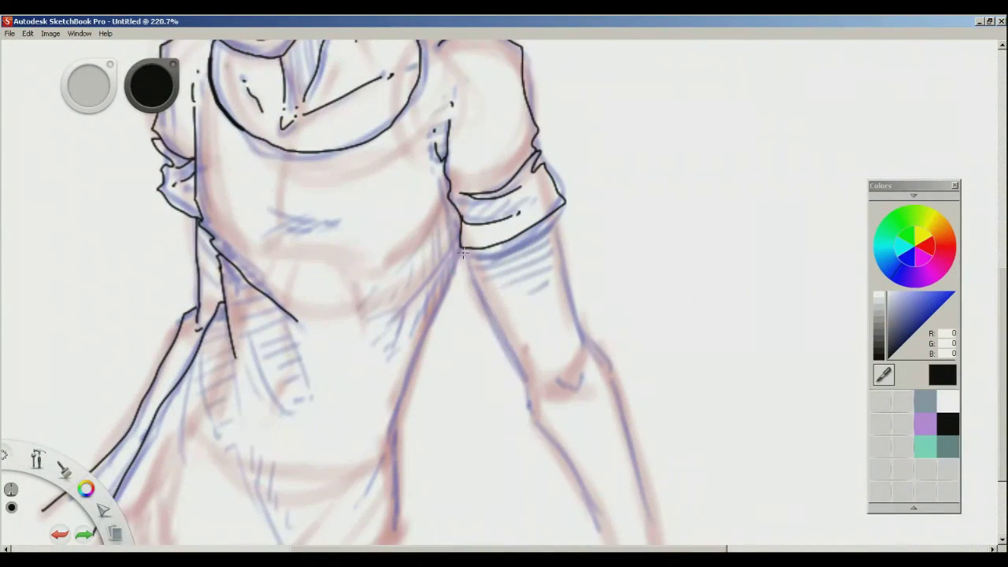
drag(466, 260, 528, 403)
key(ctrl+z)
mouse_move(470, 250)
mouse_down()
mouse_move(474, 286)
mouse_move(528, 386)
mouse_up()
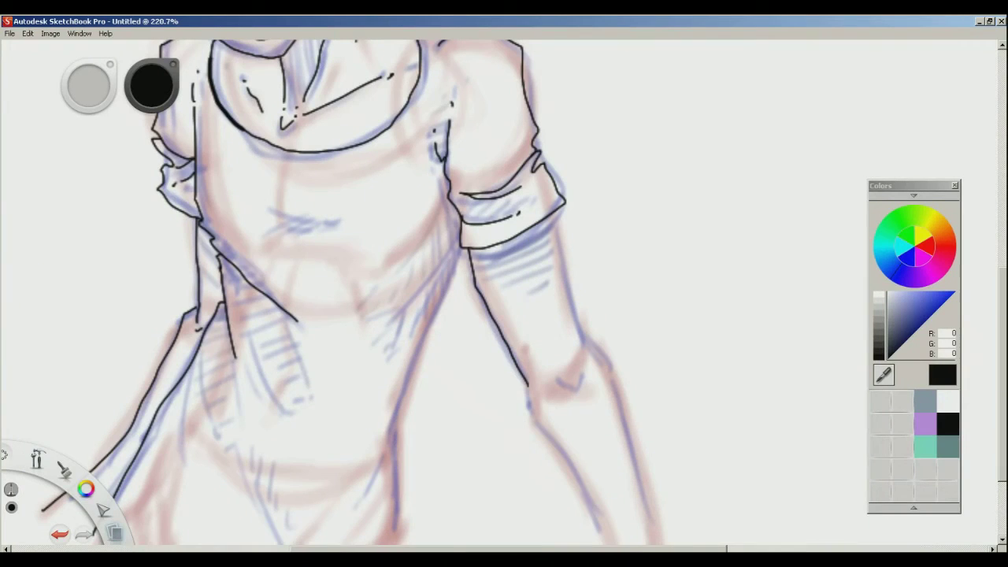
Check the recording in Open Broadcaster Software and return to the drawing in SketchBook Pro
key(alt+Tab)
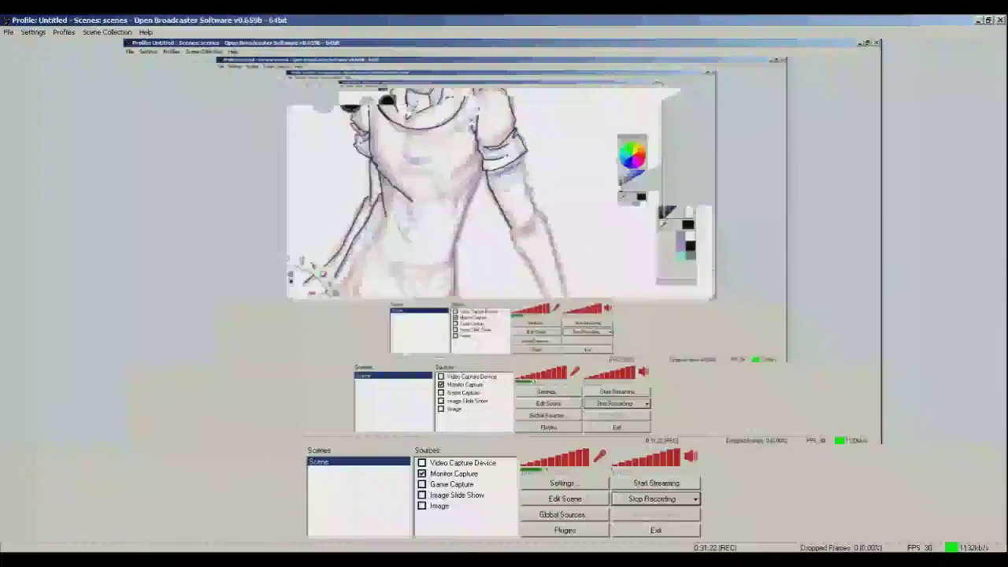
key(alt+Tab)
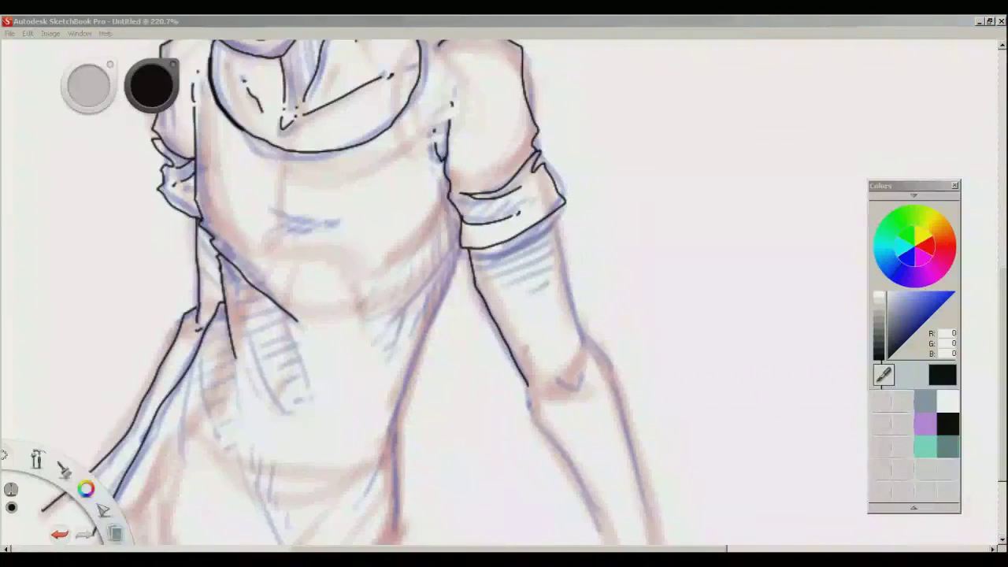
Complete the near arm's outline with its outer edge, inner forearm edge and a small crease at the elbow
mouse_move(556, 211)
mouse_down()
mouse_move(577, 343)
mouse_move(589, 307)
mouse_up()
key(space)
drag(573, 251, 604, 306)
key(ctrl+z)
mouse_move(572, 250)
mouse_down()
mouse_move(598, 280)
mouse_move(647, 466)
mouse_up()
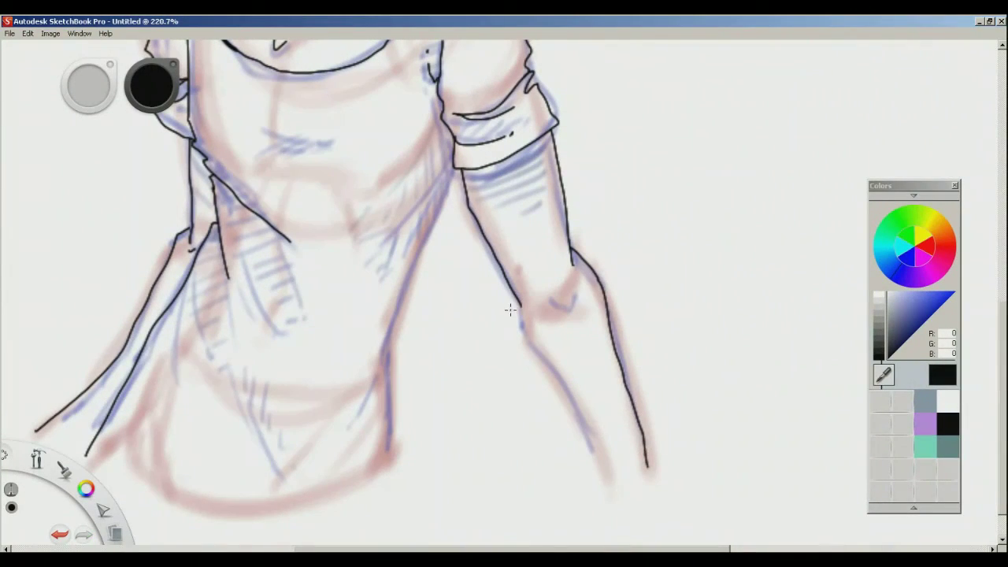
drag(516, 304, 592, 462)
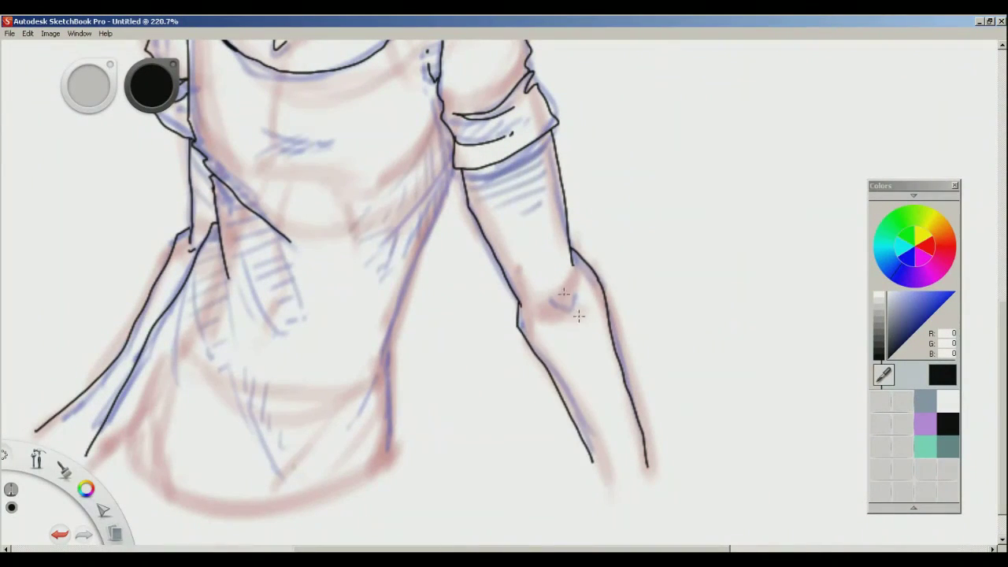
Ink the near side of the torso from the armpit down past the waist to the hip
mouse_move(472, 322)
mouse_down()
mouse_move(549, 407)
mouse_move(547, 383)
mouse_move(566, 355)
mouse_up()
mouse_move(556, 206)
mouse_down()
mouse_move(486, 384)
mouse_move(496, 504)
mouse_up()
key(space)
Ink short curved fold lines across the shirt's far waist and lower front
drag(424, 406, 528, 372)
drag(447, 262, 478, 334)
drag(493, 268, 500, 297)
key(space)
mouse_move(394, 326)
mouse_down()
mouse_move(465, 328)
mouse_move(472, 340)
mouse_up()
drag(453, 302, 452, 354)
click(454, 368)
mouse_move(508, 368)
mouse_down()
mouse_move(552, 472)
mouse_move(566, 469)
mouse_up()
key(space)
Ink the diagonal fold running inward under the chest from the near armpit
drag(580, 383, 451, 447)
drag(596, 234, 529, 297)
click(521, 304)
key(space)
Ink a short crease across the middle of the chest
drag(459, 349, 467, 441)
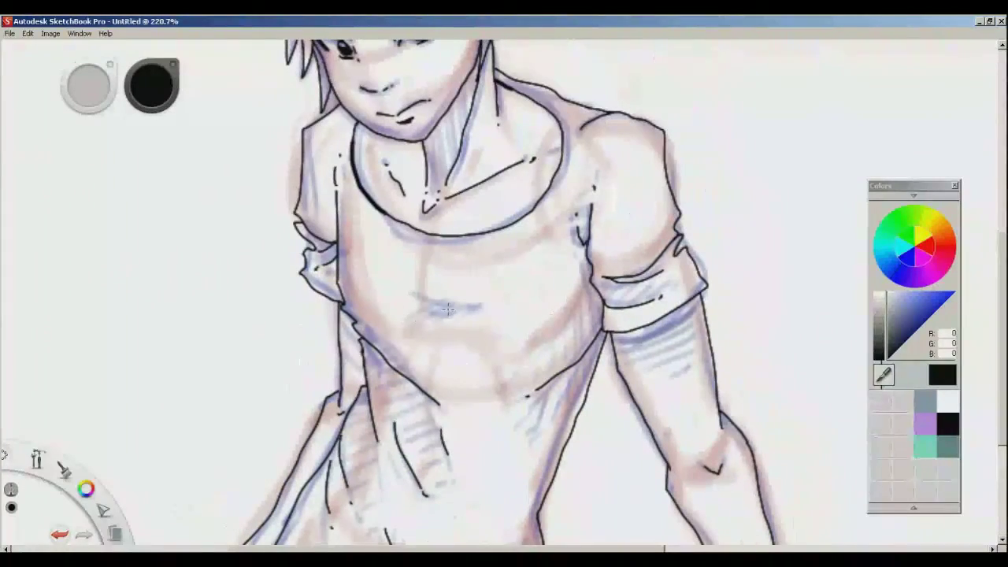
mouse_move(418, 295)
mouse_down()
mouse_move(484, 306)
mouse_move(436, 310)
mouse_move(472, 316)
mouse_up()
key(space)
drag(534, 291, 532, 343)
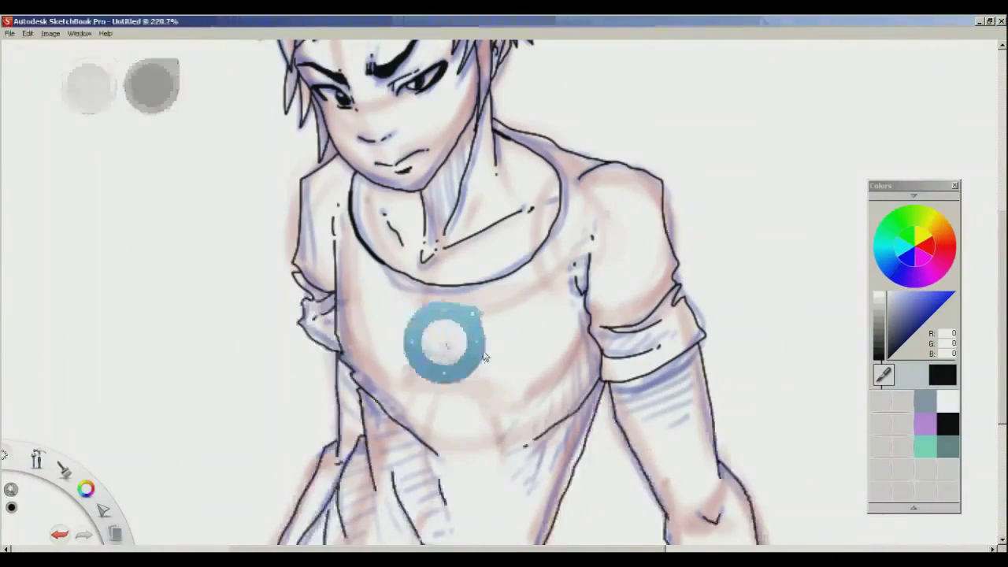
Ink the shirt's bottom hem from the far corner across to the near hip
drag(443, 341, 444, 218)
mouse_move(512, 358)
mouse_down()
mouse_move(522, 212)
mouse_move(537, 177)
mouse_up()
drag(302, 413, 608, 437)
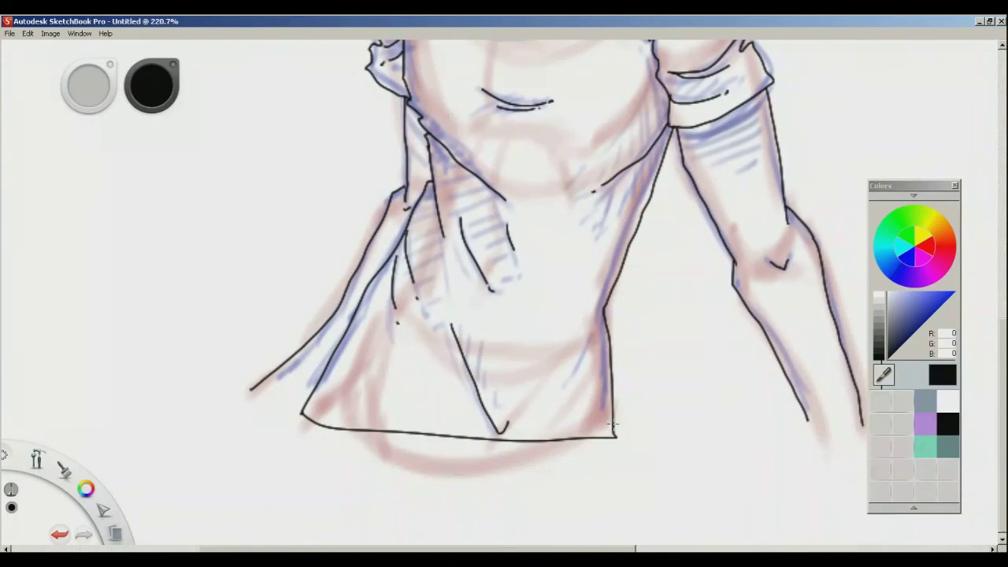
Close off the open lower ends of the near and far forearms with short ink lines
key(space)
drag(721, 410, 540, 415)
mouse_move(627, 425)
mouse_down()
mouse_move(626, 433)
mouse_move(682, 431)
mouse_up()
key(space)
drag(499, 411, 709, 421)
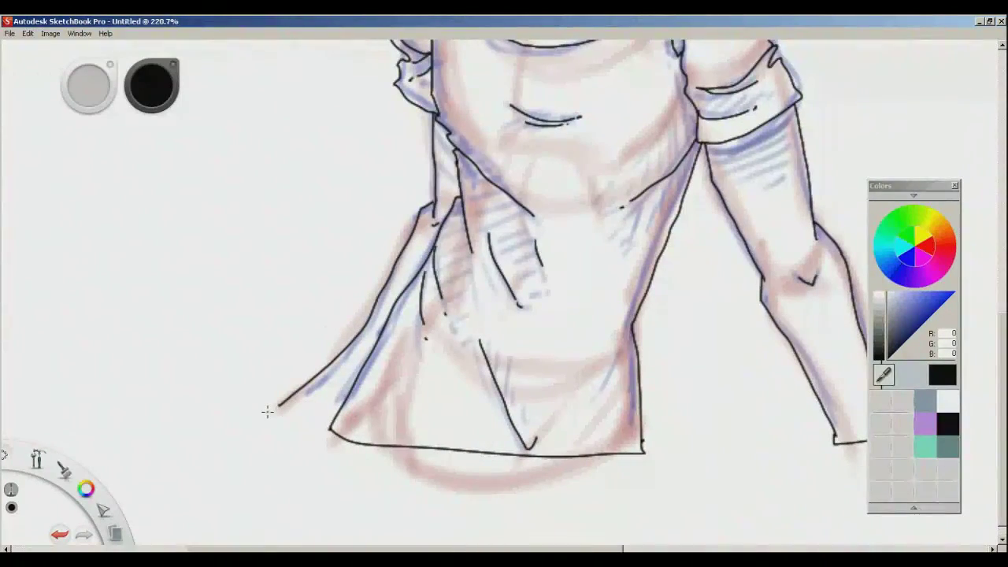
drag(281, 407, 332, 430)
Thicken the ink outline and outer corner of the boy's far eye
key(space)
drag(568, 368, 471, 467)
drag(605, 327, 575, 427)
drag(560, 340, 586, 469)
drag(533, 362, 553, 453)
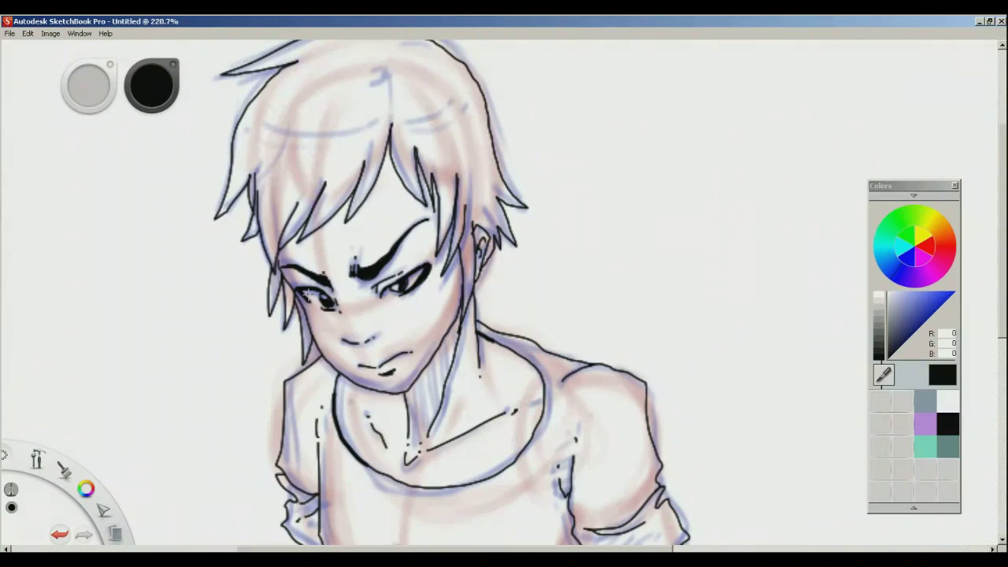
drag(300, 293, 324, 310)
drag(298, 281, 323, 280)
Crop the canvas tightly around the figure, trimming the empty margins and the lower part below the waist
key(space)
drag(420, 380, 419, 304)
key(space)
drag(516, 289, 498, 315)
key(c)
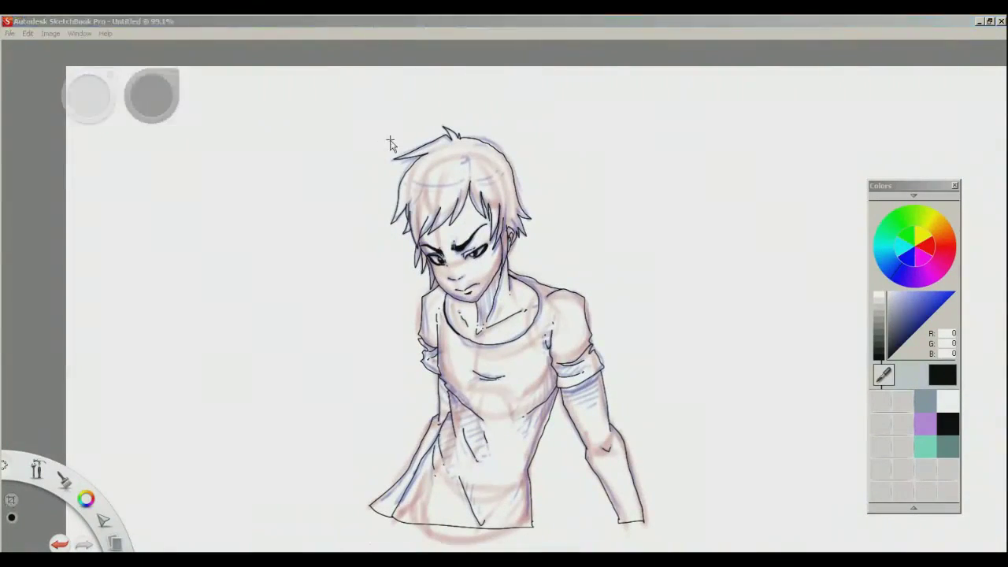
click(470, 229)
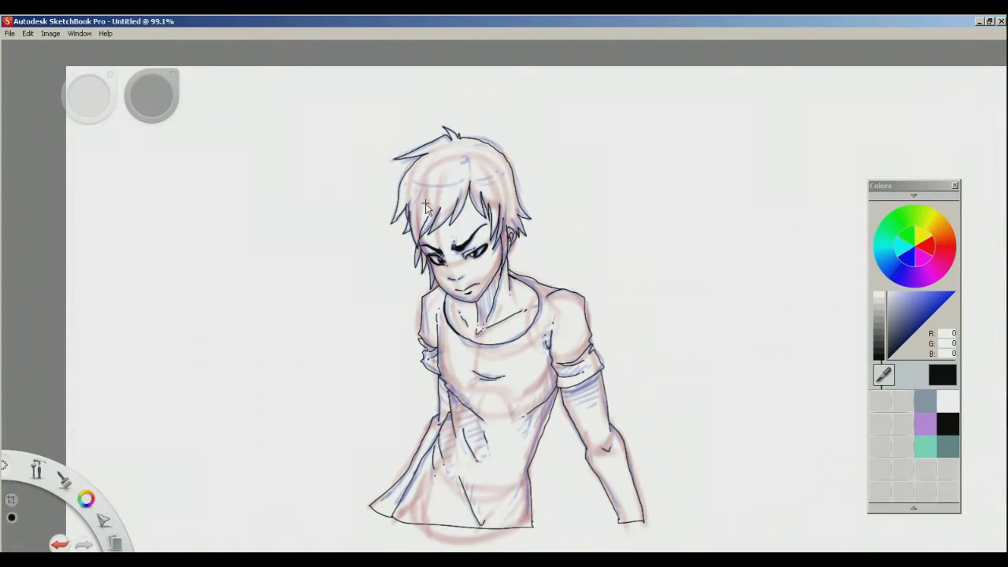
key(space)
drag(719, 422, 700, 393)
mouse_move(328, 91)
mouse_down()
mouse_move(621, 273)
mouse_move(655, 465)
mouse_move(647, 495)
mouse_move(653, 468)
mouse_up()
click(678, 491)
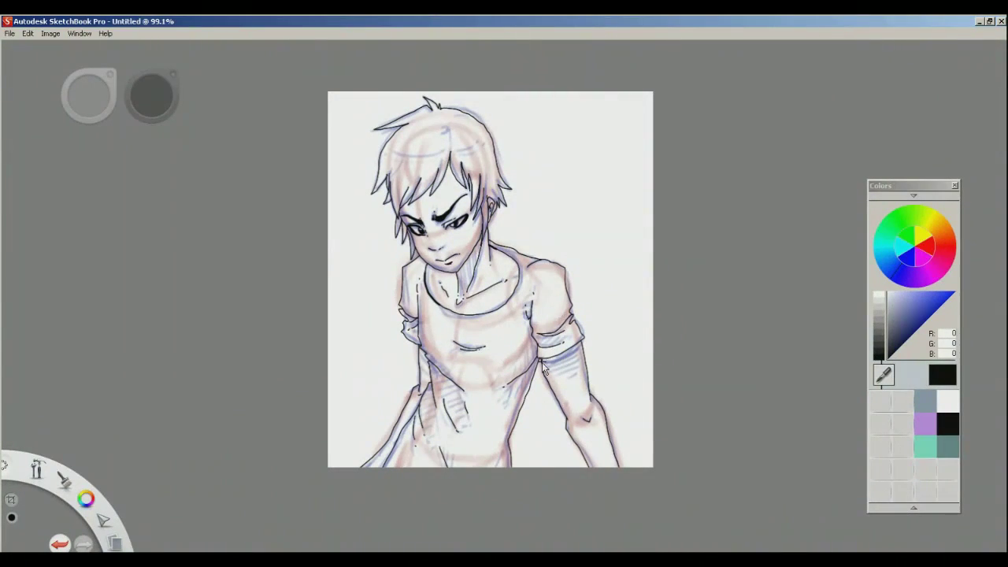
drag(311, 79, 485, 187)
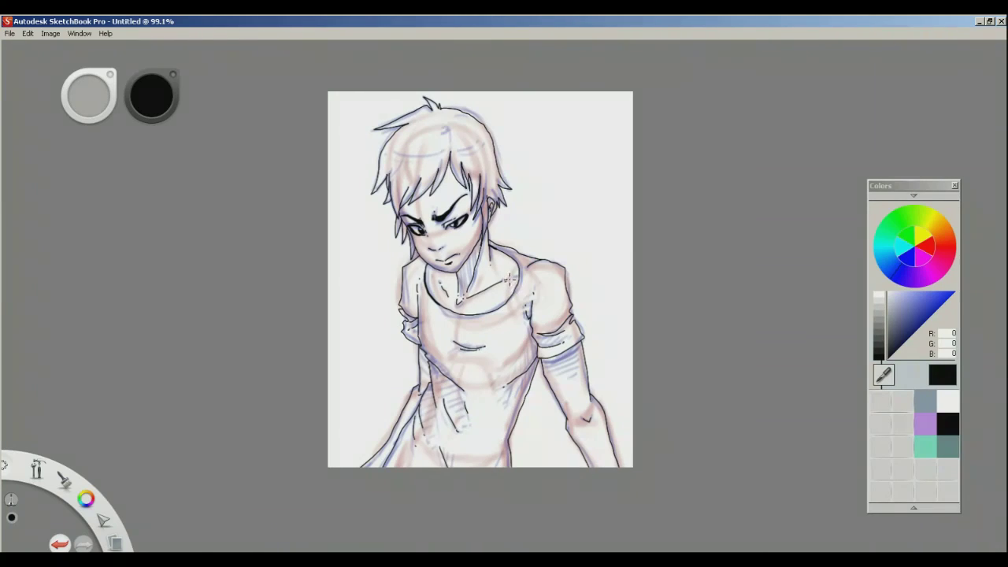
Hatch the shirt shadows beneath the near armpit and along the folds at the far waist
key(space)
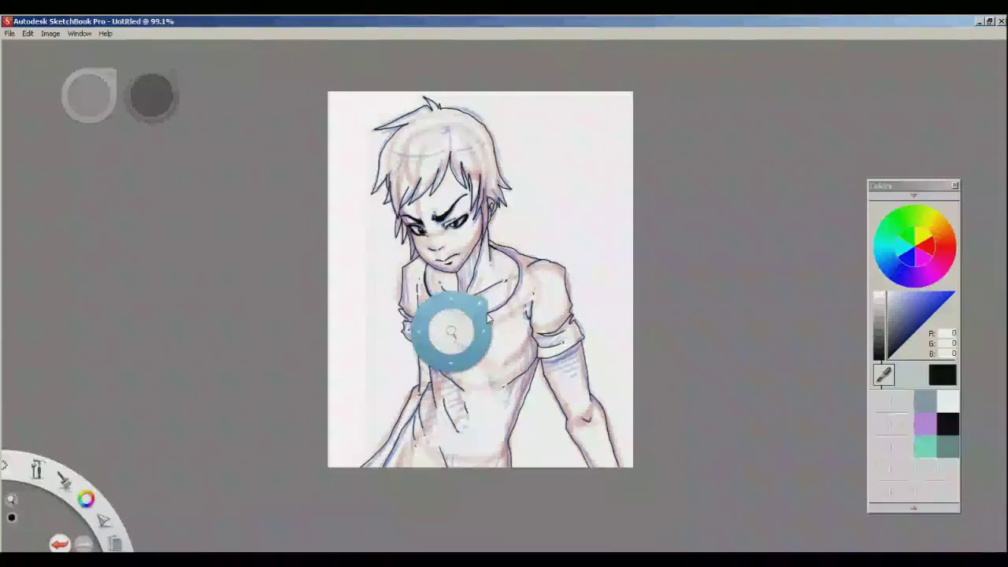
mouse_move(446, 293)
mouse_down()
mouse_move(602, 361)
mouse_move(570, 440)
mouse_up()
drag(452, 321, 467, 306)
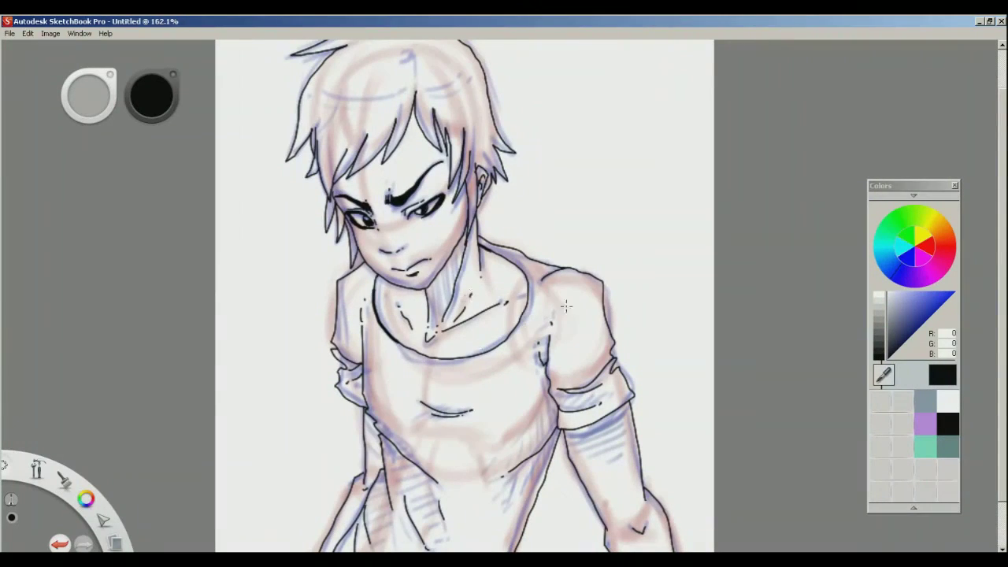
key(space)
drag(542, 304, 532, 353)
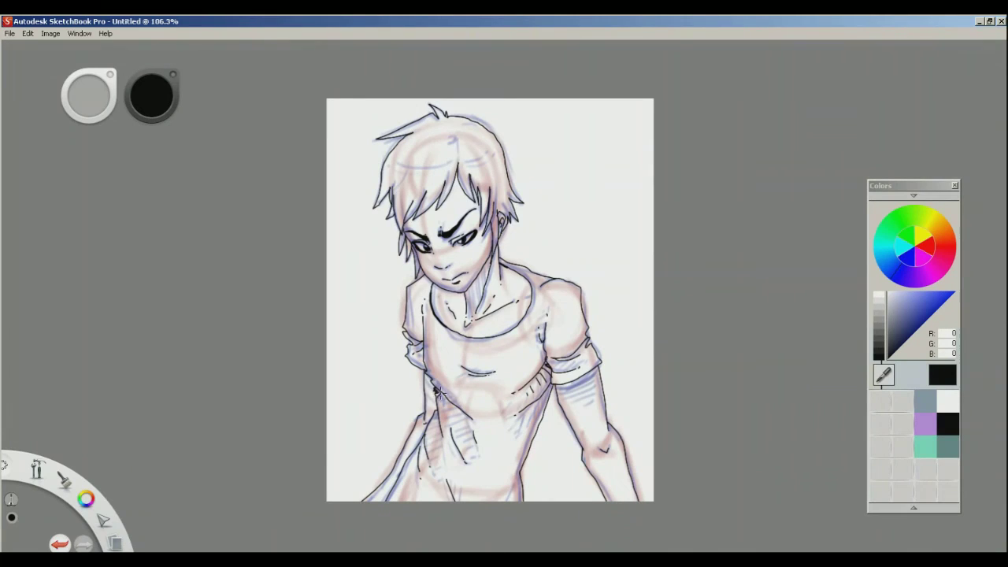
drag(451, 418, 459, 442)
key(ctrl+z)
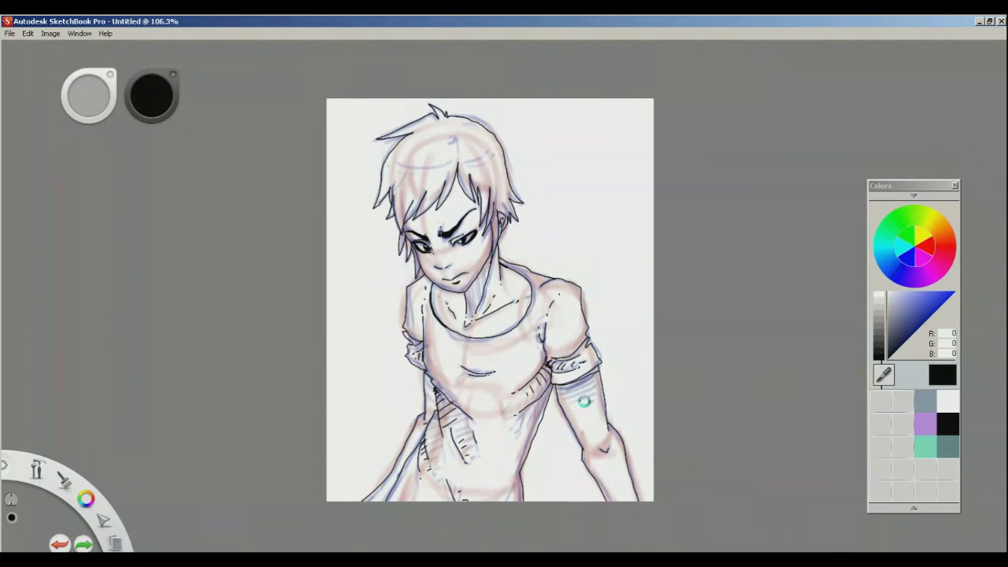
Hatch the shadows below both sleeves on the upper arms and under the chin on the neck
mouse_move(570, 383)
mouse_down()
mouse_move(595, 365)
mouse_move(559, 385)
mouse_move(589, 395)
mouse_up()
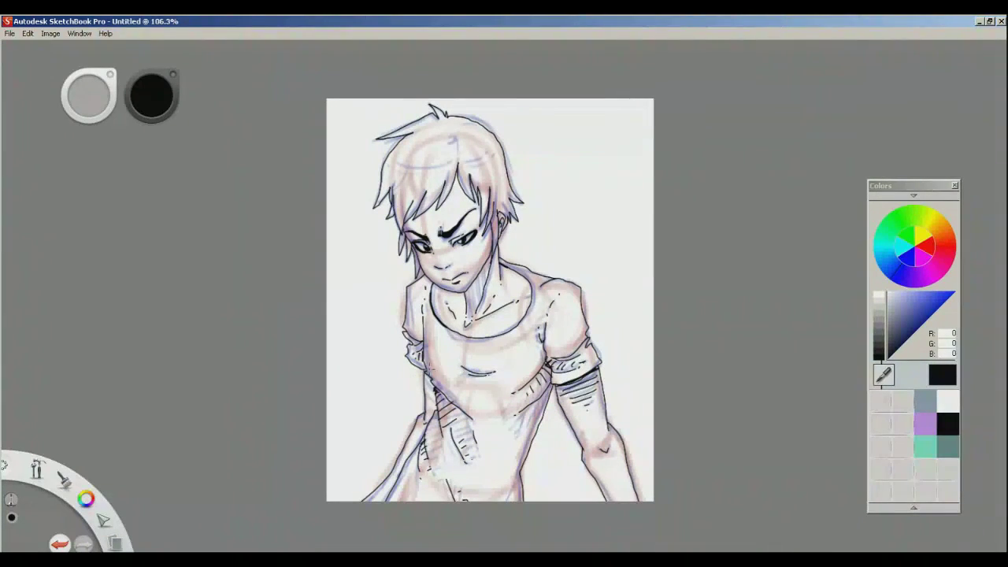
drag(427, 374, 433, 385)
mouse_move(470, 293)
mouse_down()
mouse_move(490, 254)
mouse_move(460, 296)
mouse_up()
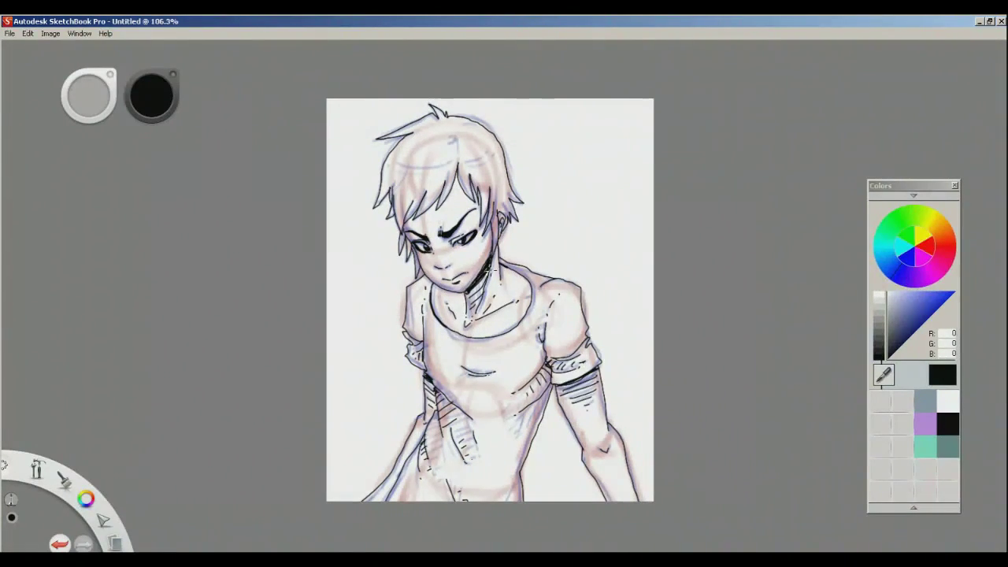
Ink a curved highlight line across the crown of the hair
drag(392, 163, 456, 163)
drag(391, 166, 496, 155)
drag(497, 267, 525, 289)
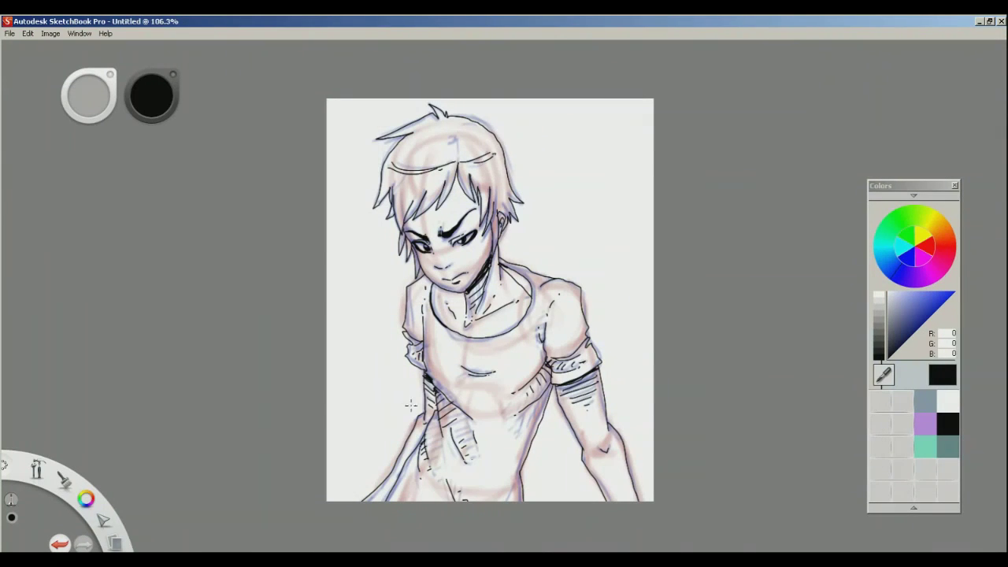
key(ctrl+z)
drag(518, 277, 527, 290)
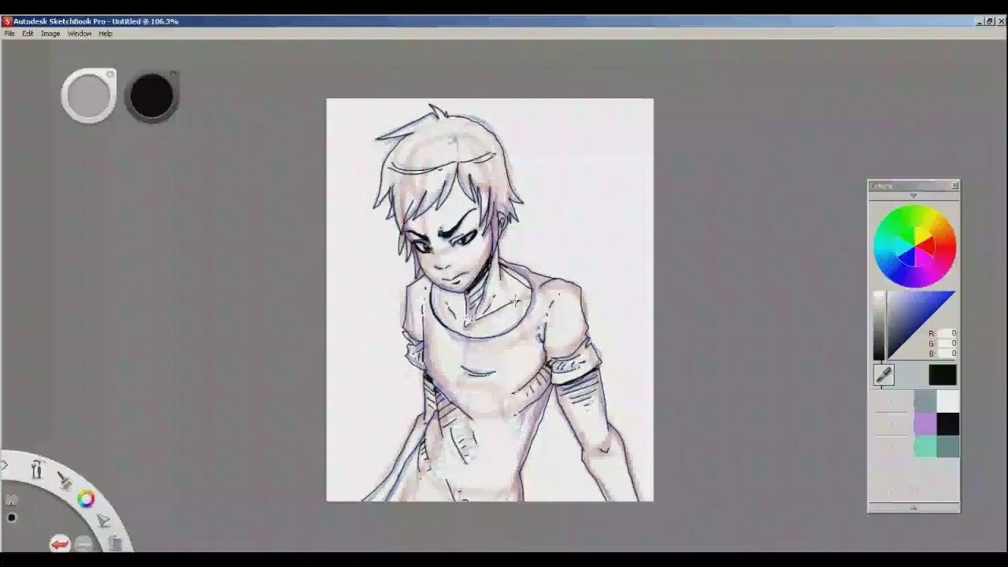
key(ctrl+z)
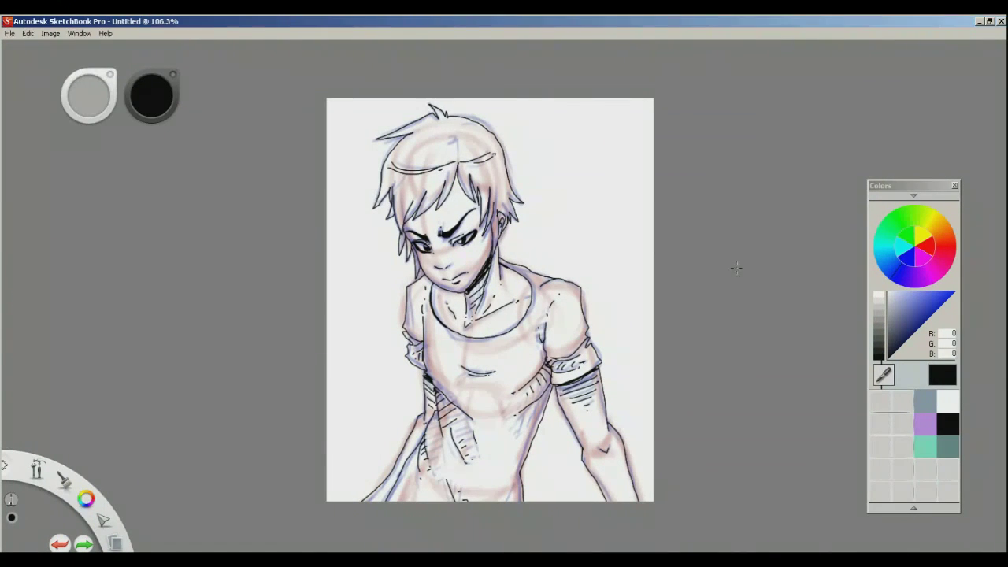
Fill the background around the figure and the gap between torso and near arm with grey, RGB 183, 183, 183
click(882, 308)
click(881, 315)
click(612, 230)
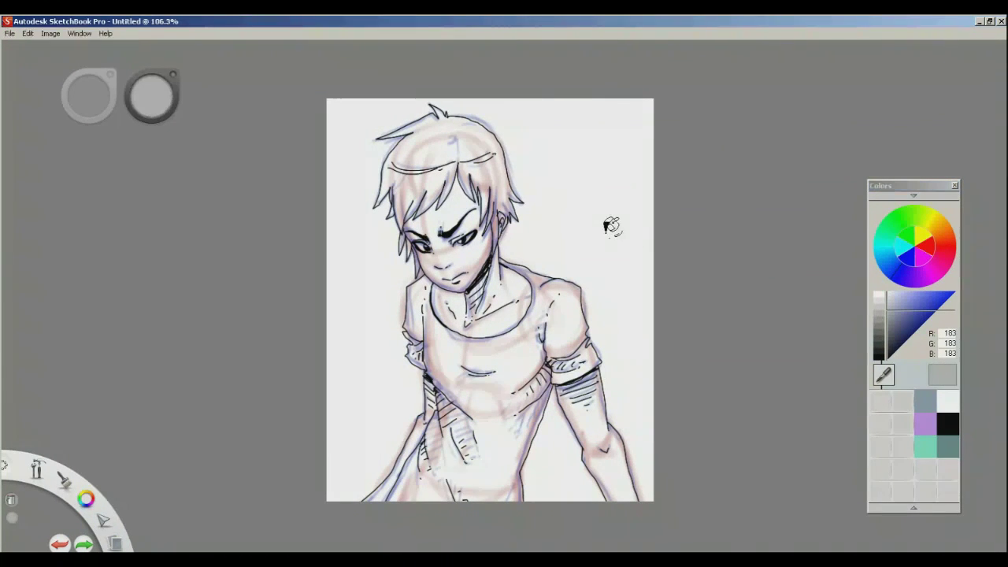
click(554, 430)
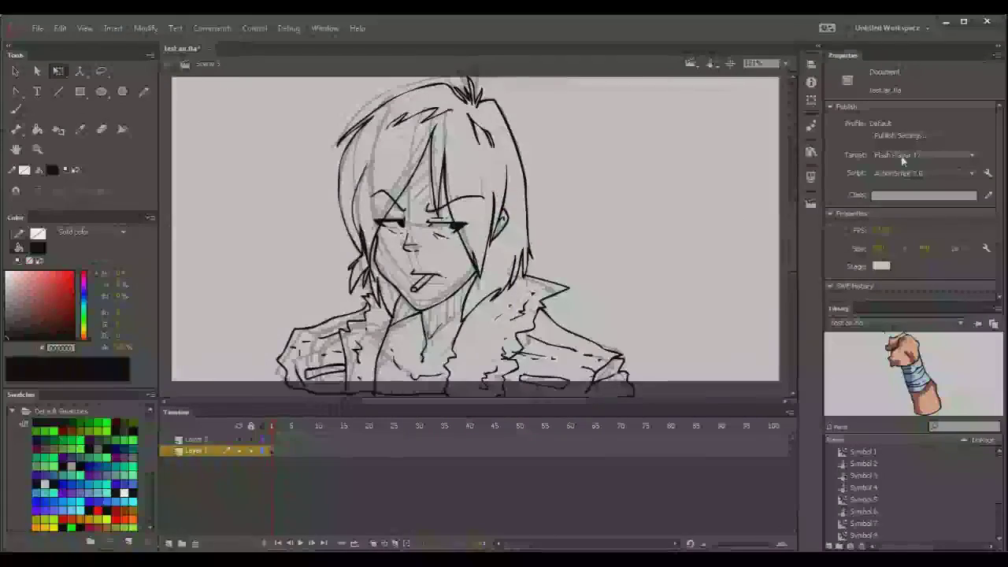
Switch to Adobe Flash, open the scene "Scene 1 copy" and look at several frames of its animation
click(811, 201)
click(719, 208)
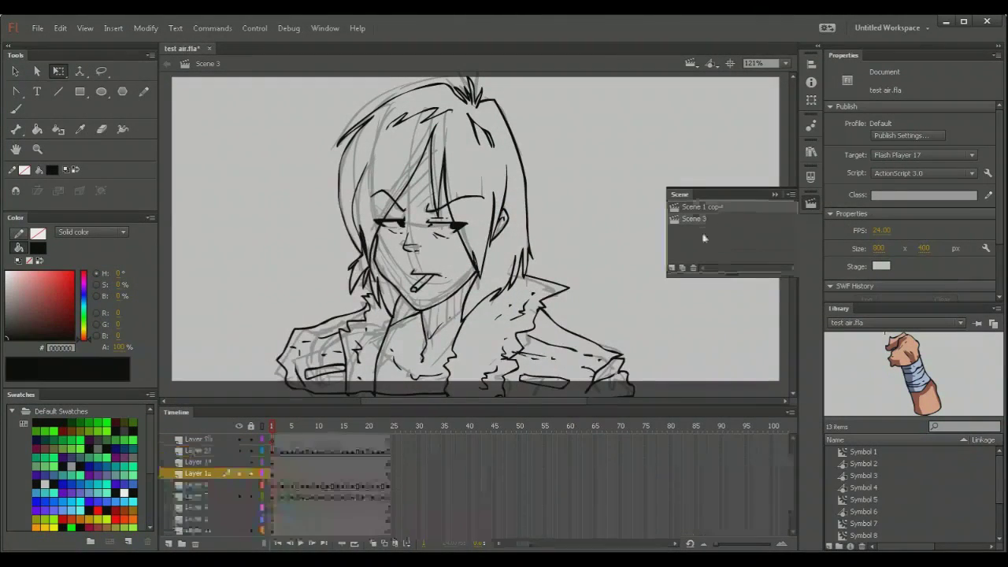
click(291, 427)
click(341, 433)
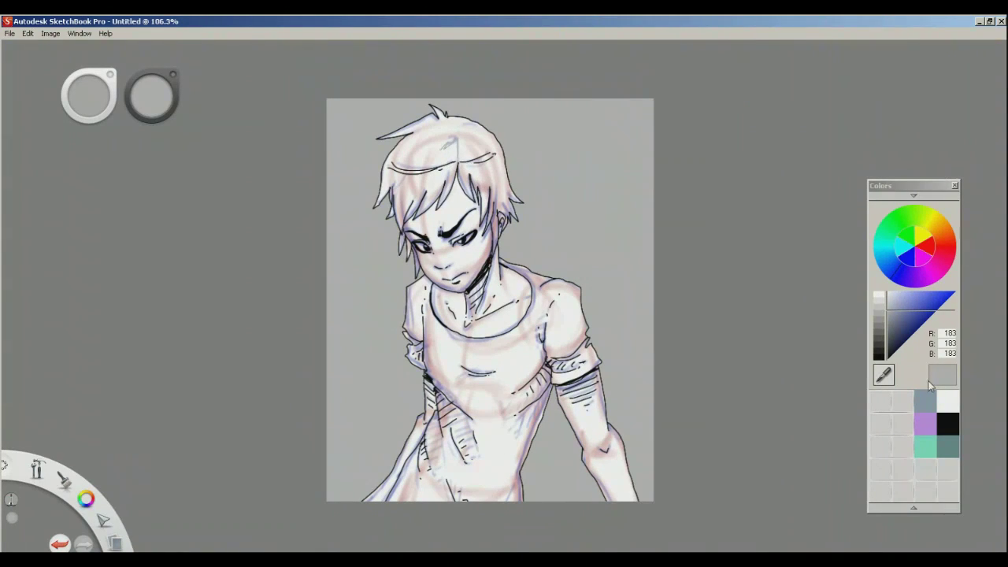
Return to SketchBook Pro and ink jagged black highlight strands above the curved line on the hair
click(948, 424)
key(ctrl+z)
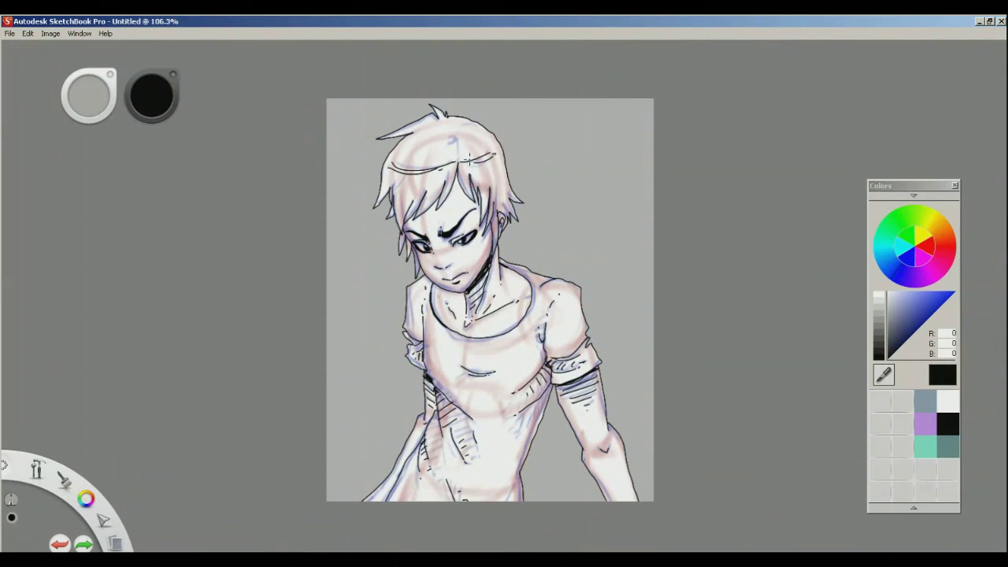
mouse_move(456, 162)
mouse_down()
mouse_move(433, 149)
mouse_move(459, 154)
mouse_move(488, 140)
mouse_up()
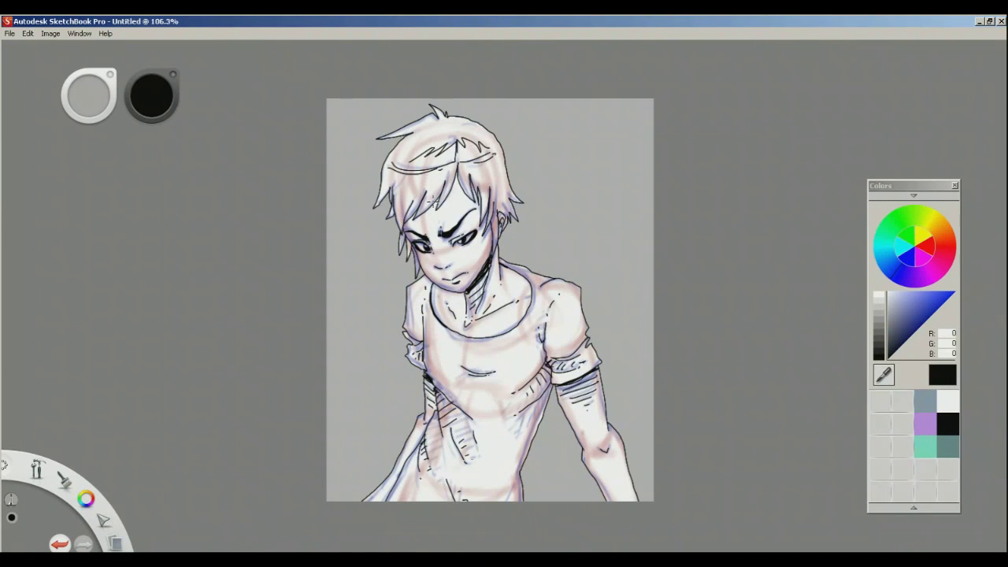